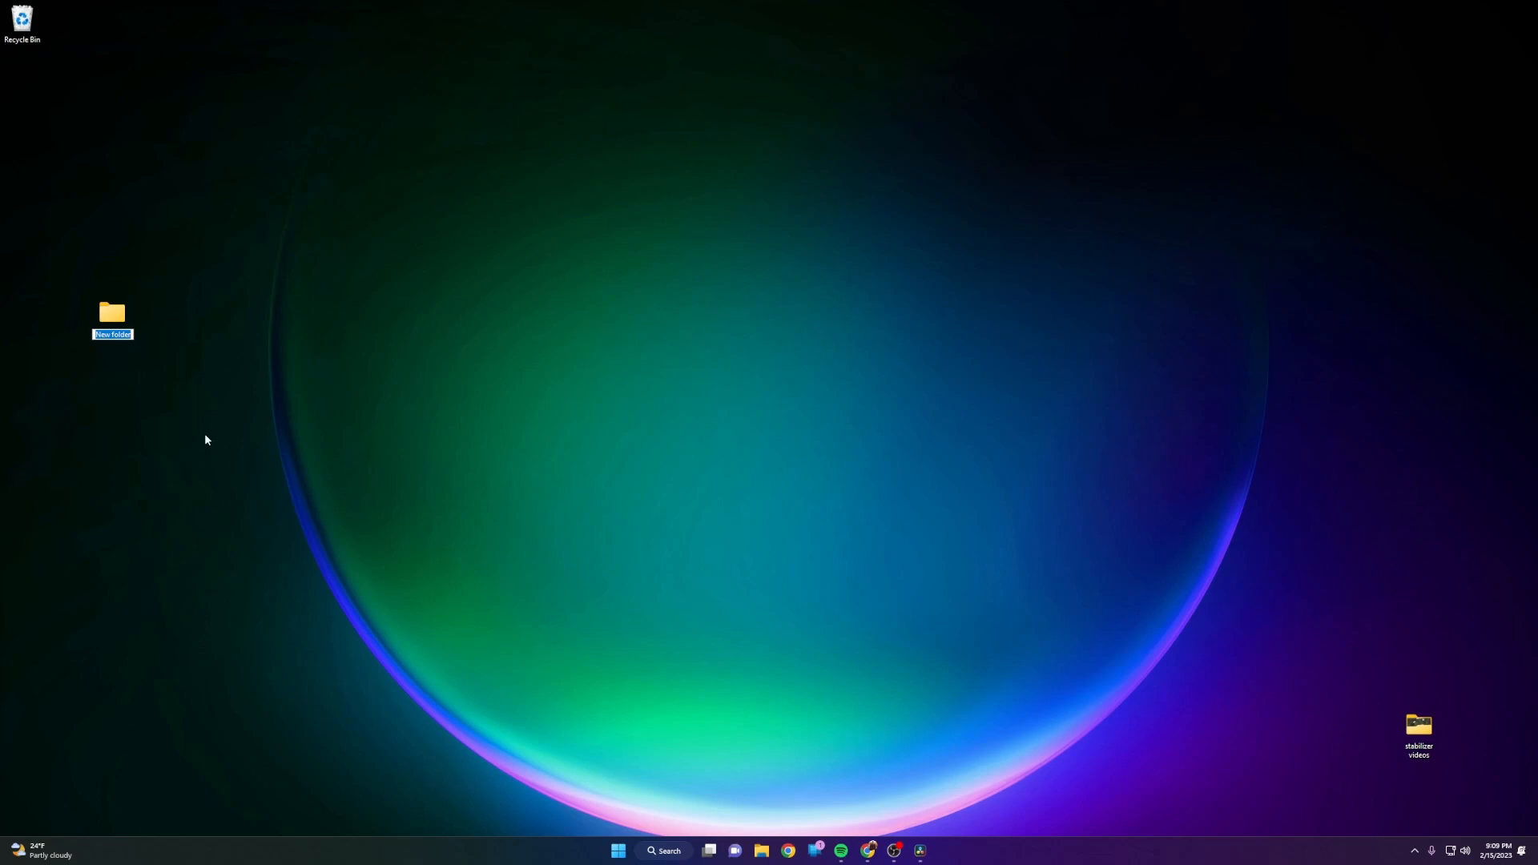
Step: Name the new desktop folder stabilize and place it directly below the Recycle Bin
text(stabilize)
key(Return)
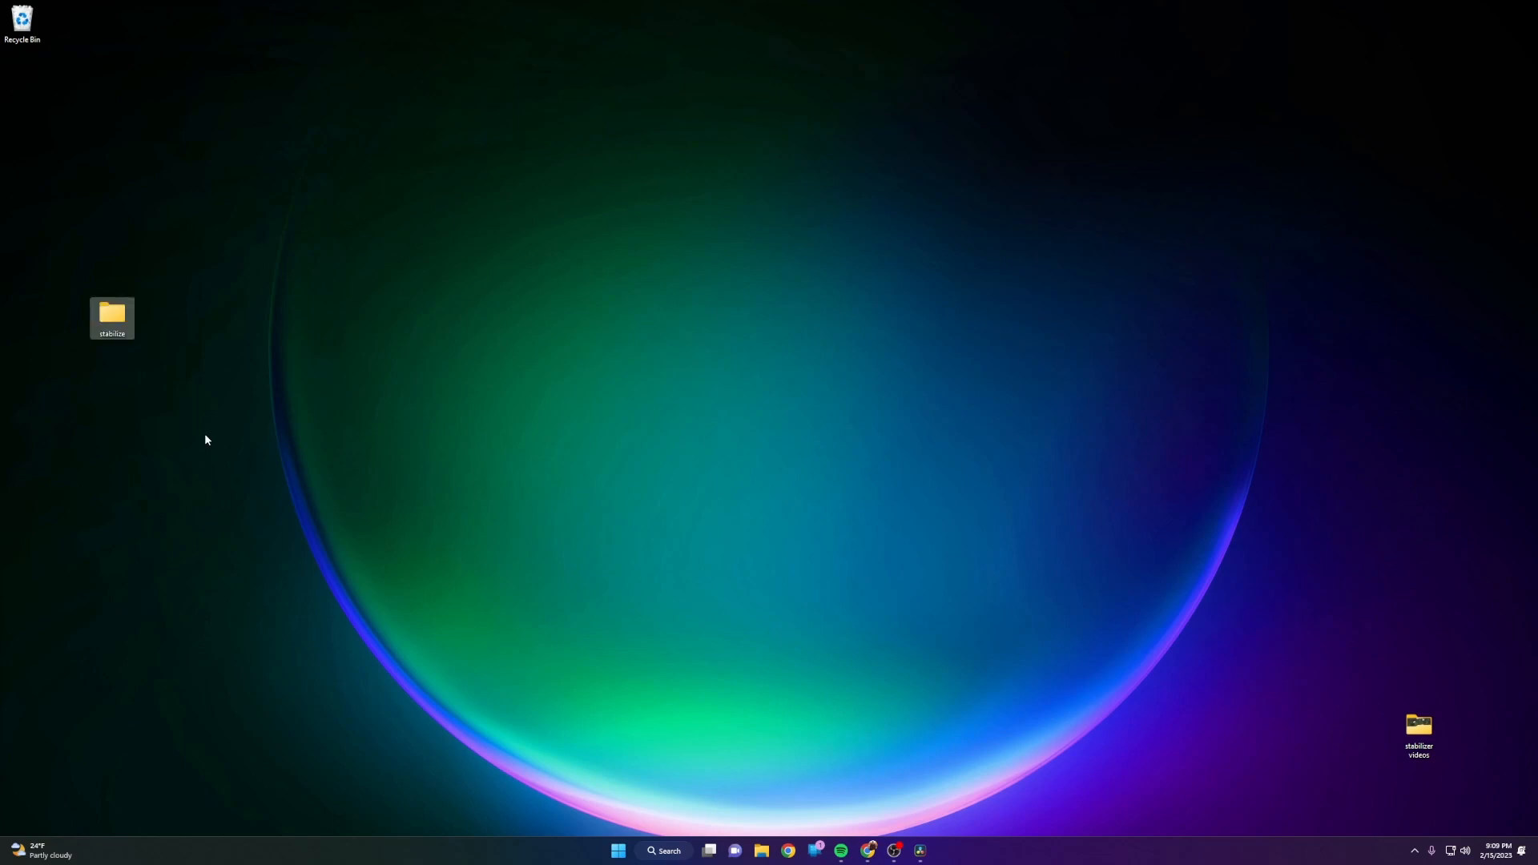
drag(119, 322, 215, 124)
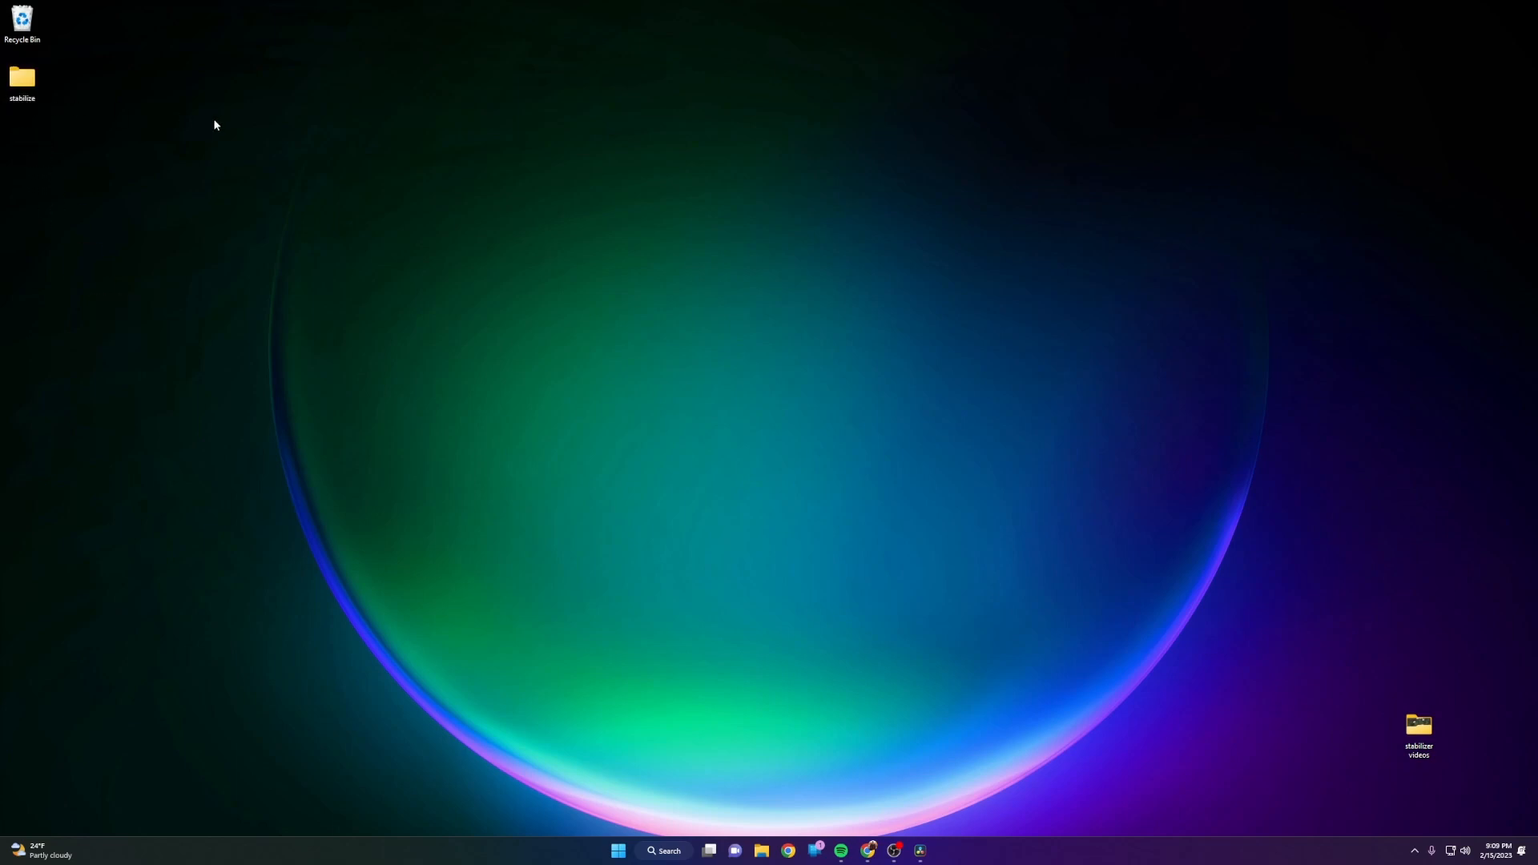
Step: Switch to Chrome, open the Stabilizing Footage - Davinci Resolve assignment from the course modules, and open its video assets folder in a single Drive tab
click(868, 850)
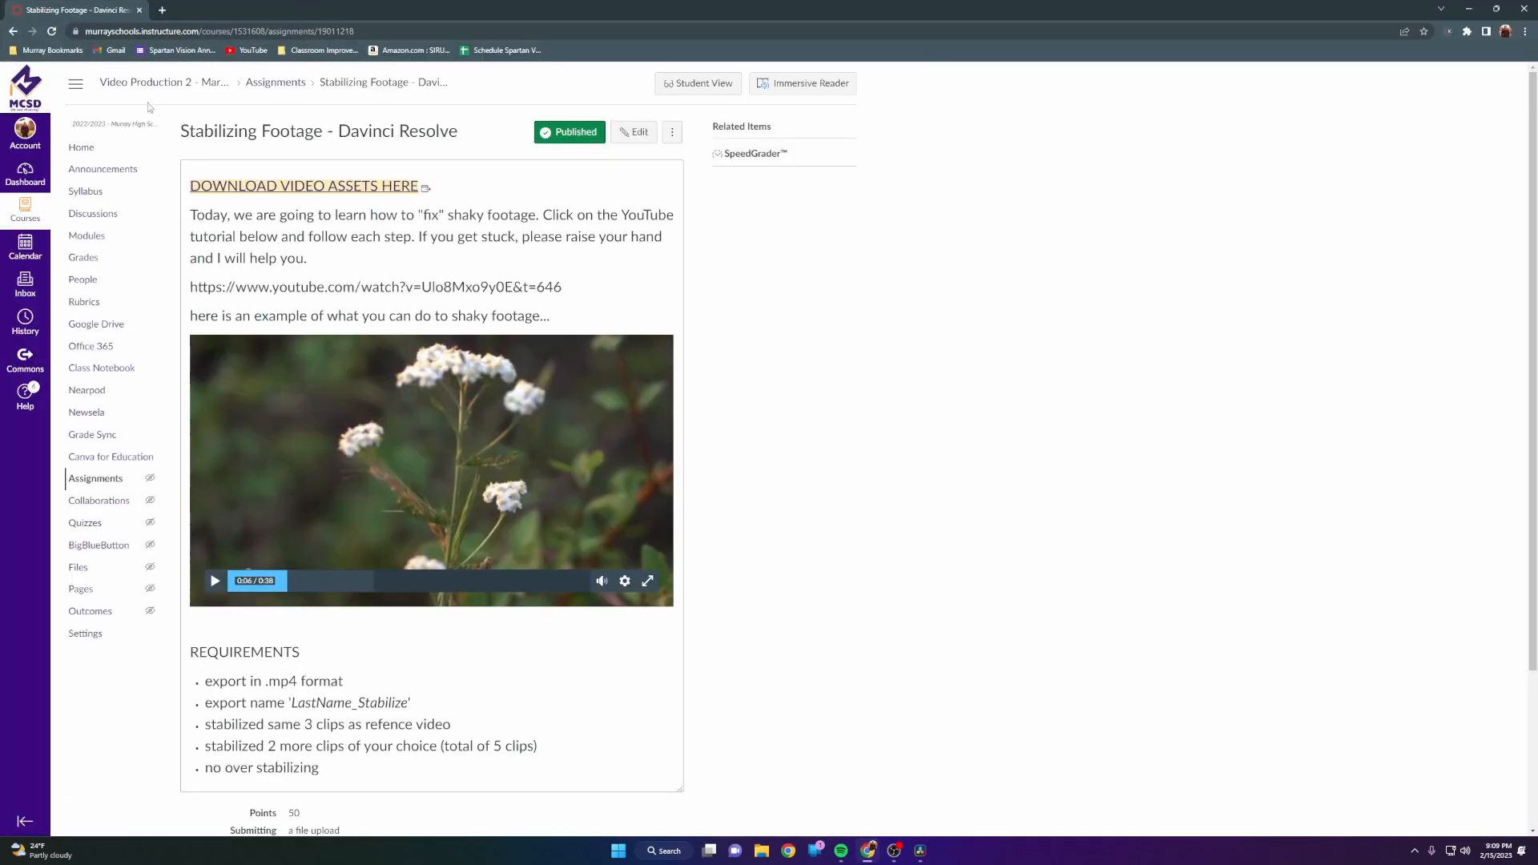
click(86, 236)
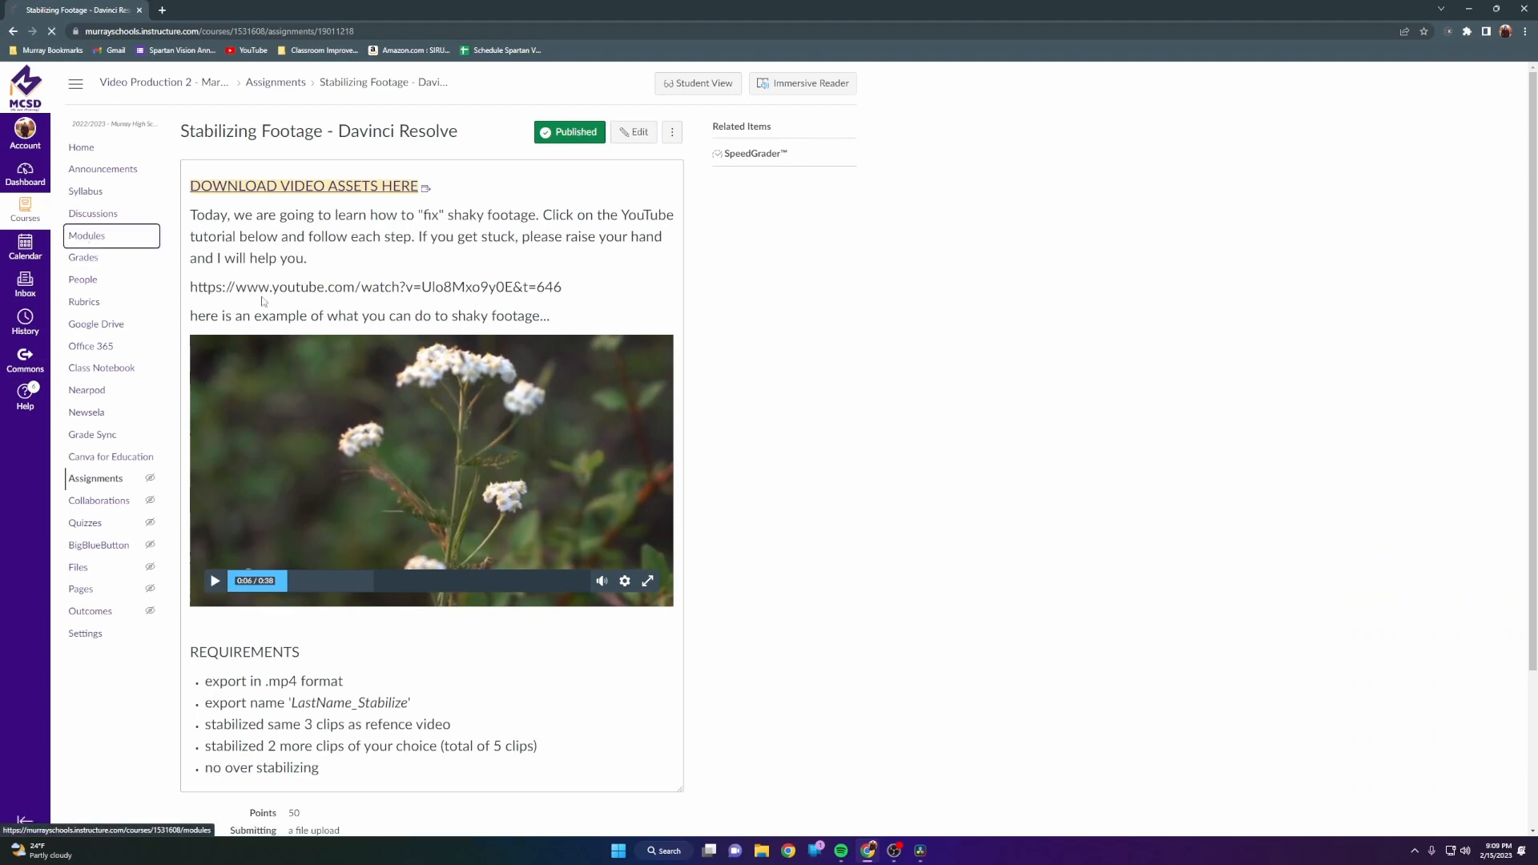
scroll(290, 433, down, 13)
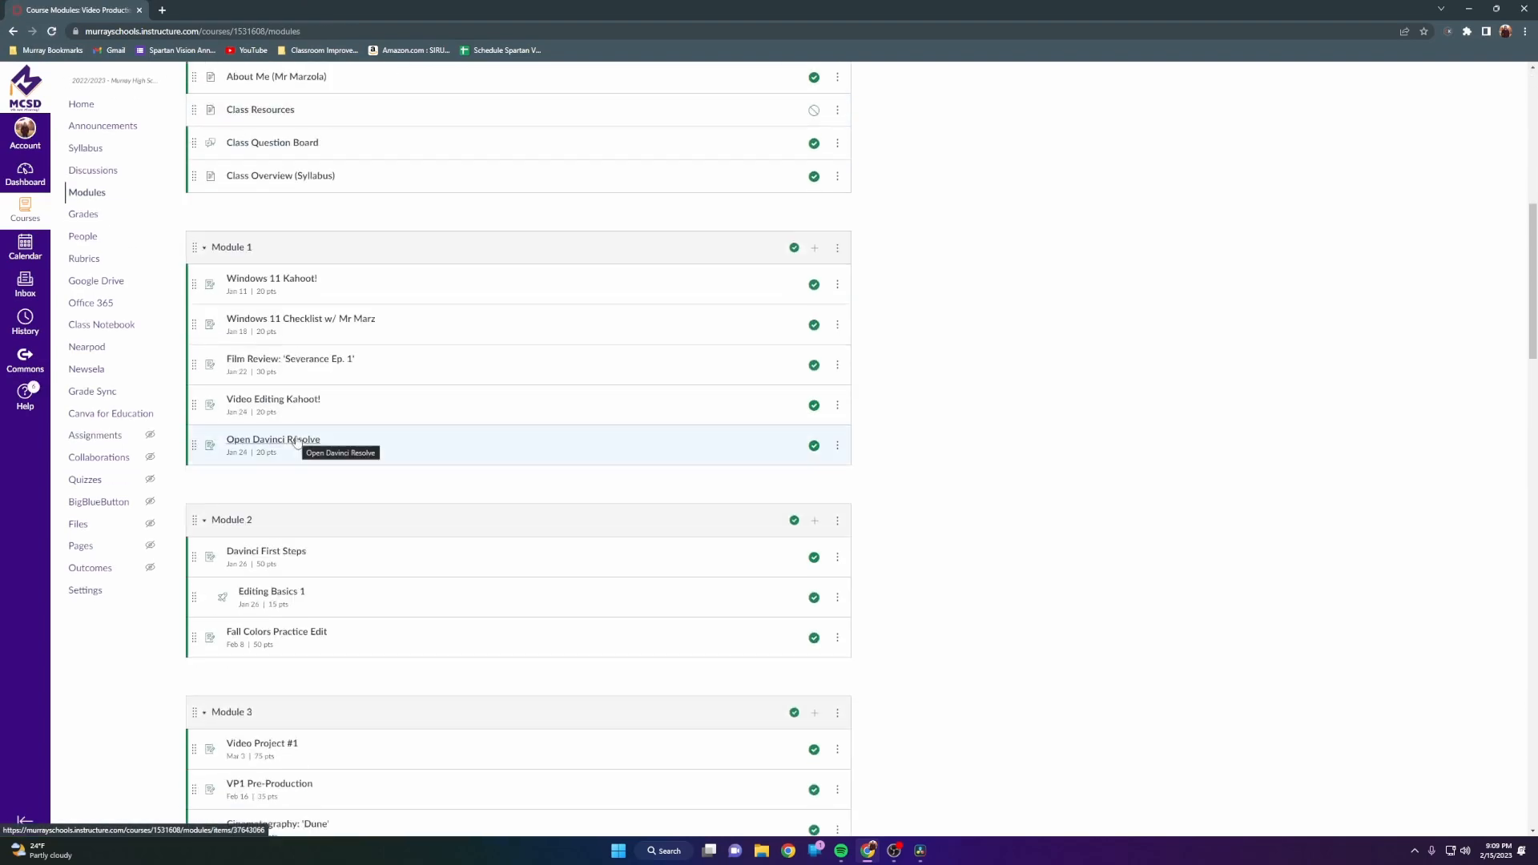
scroll(311, 435, up, 2)
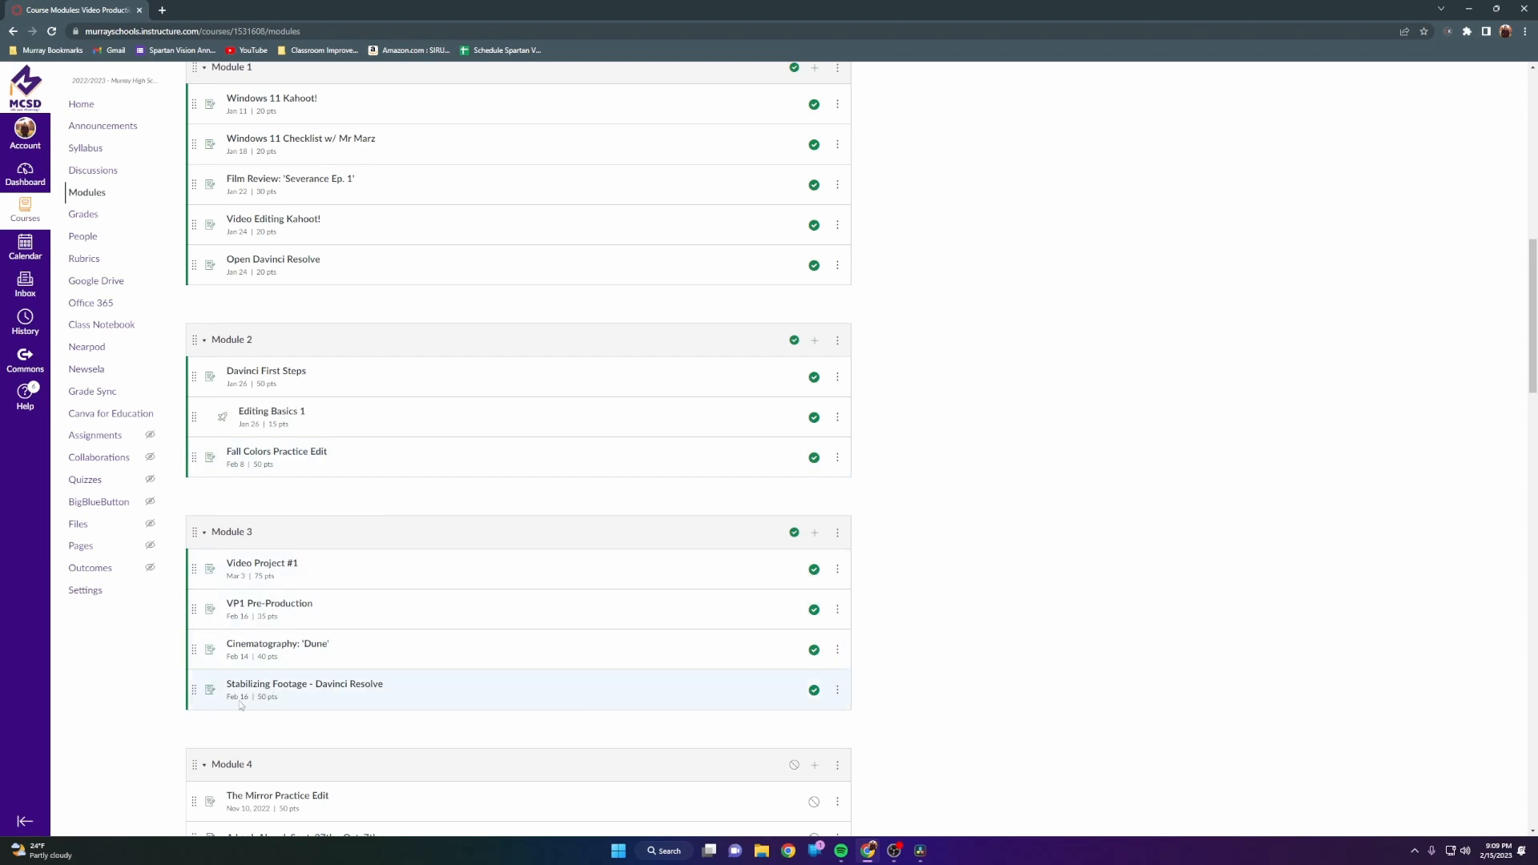
click(346, 689)
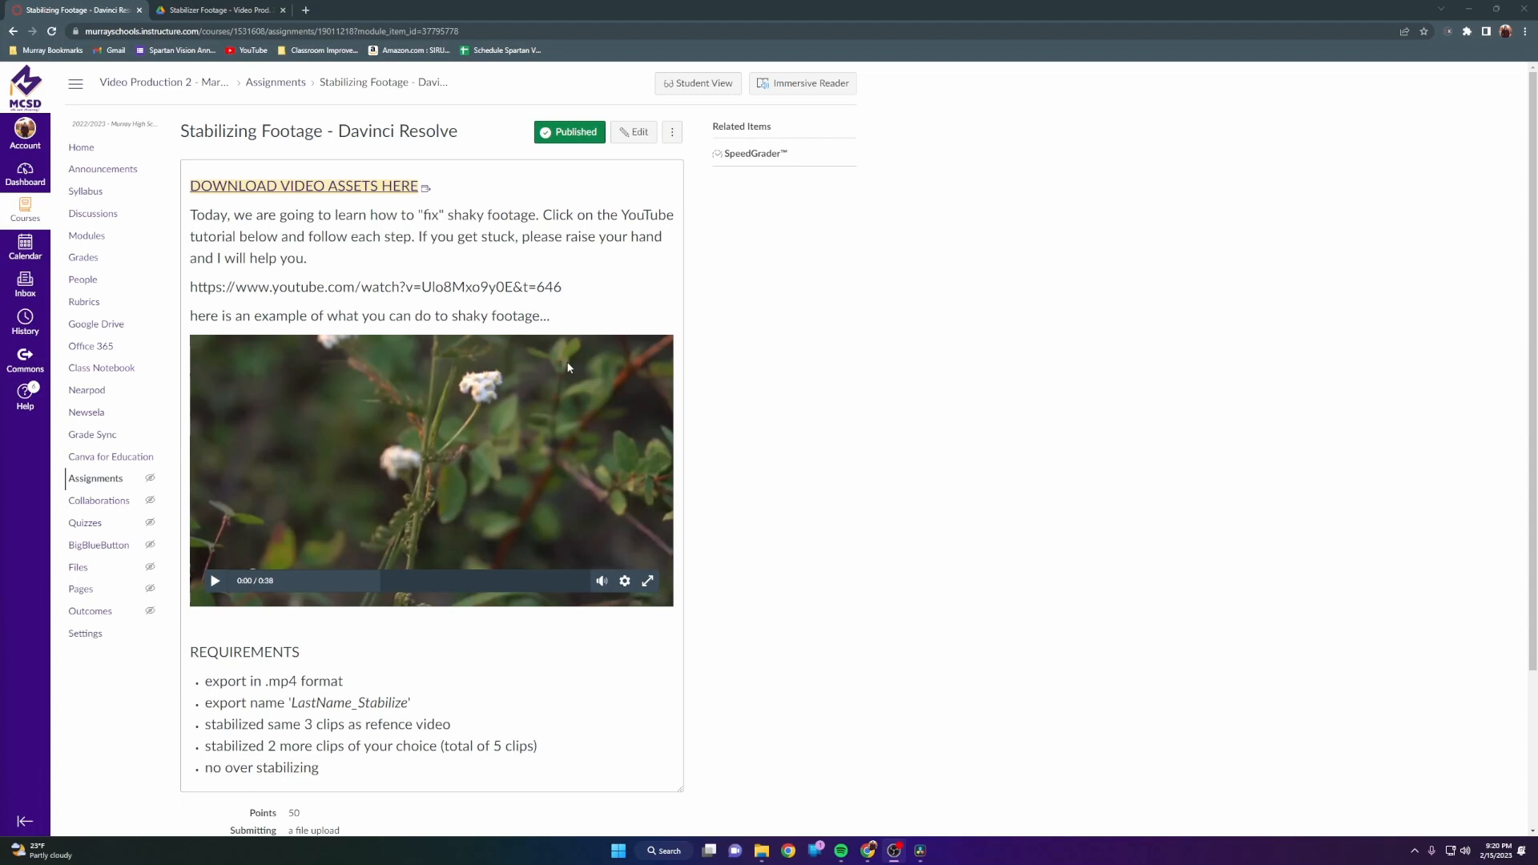
click(353, 187)
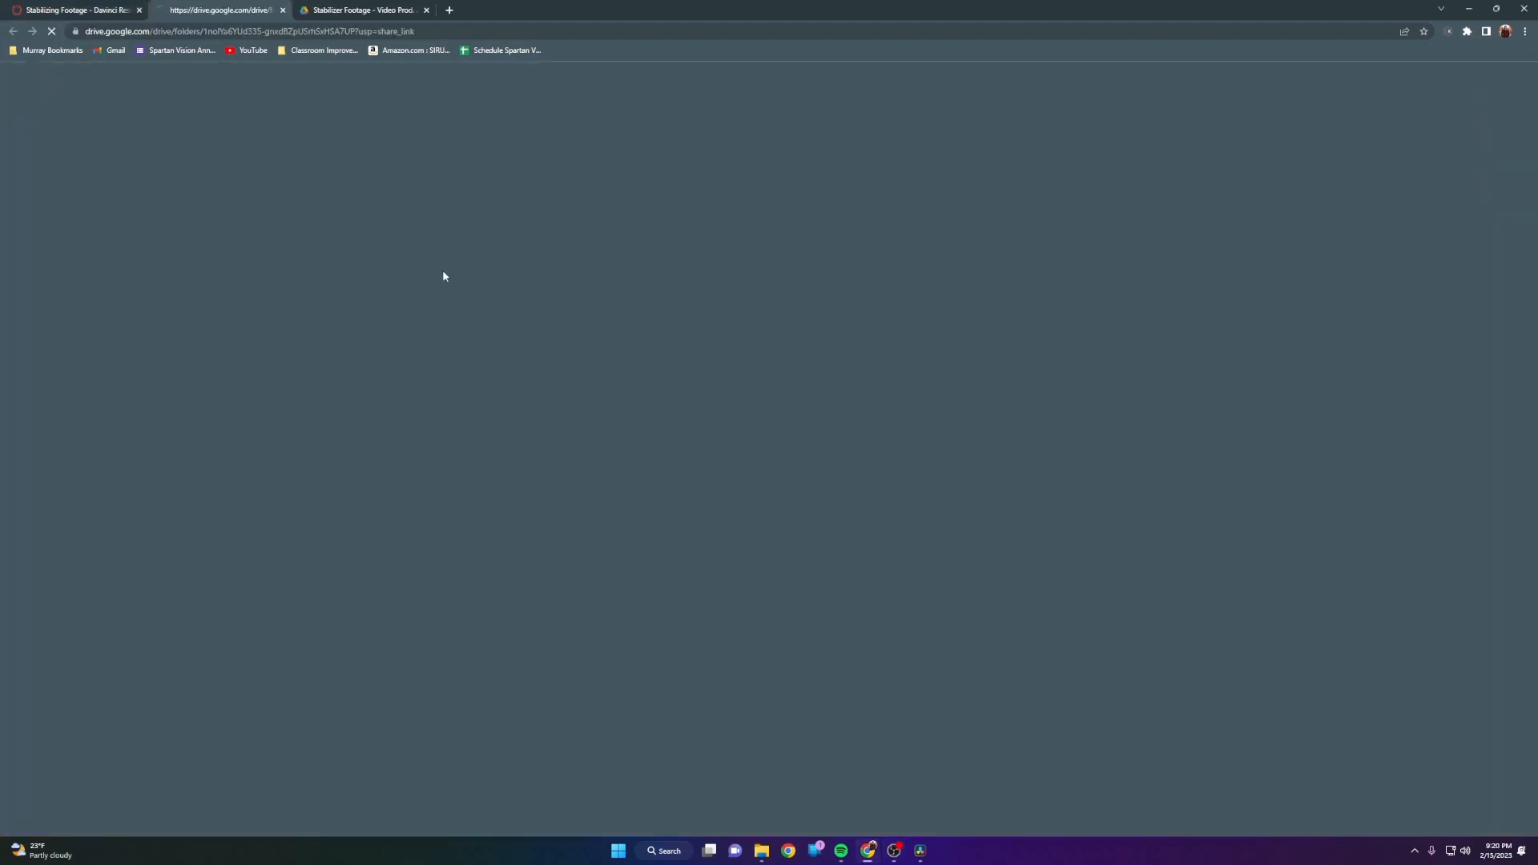
click(426, 10)
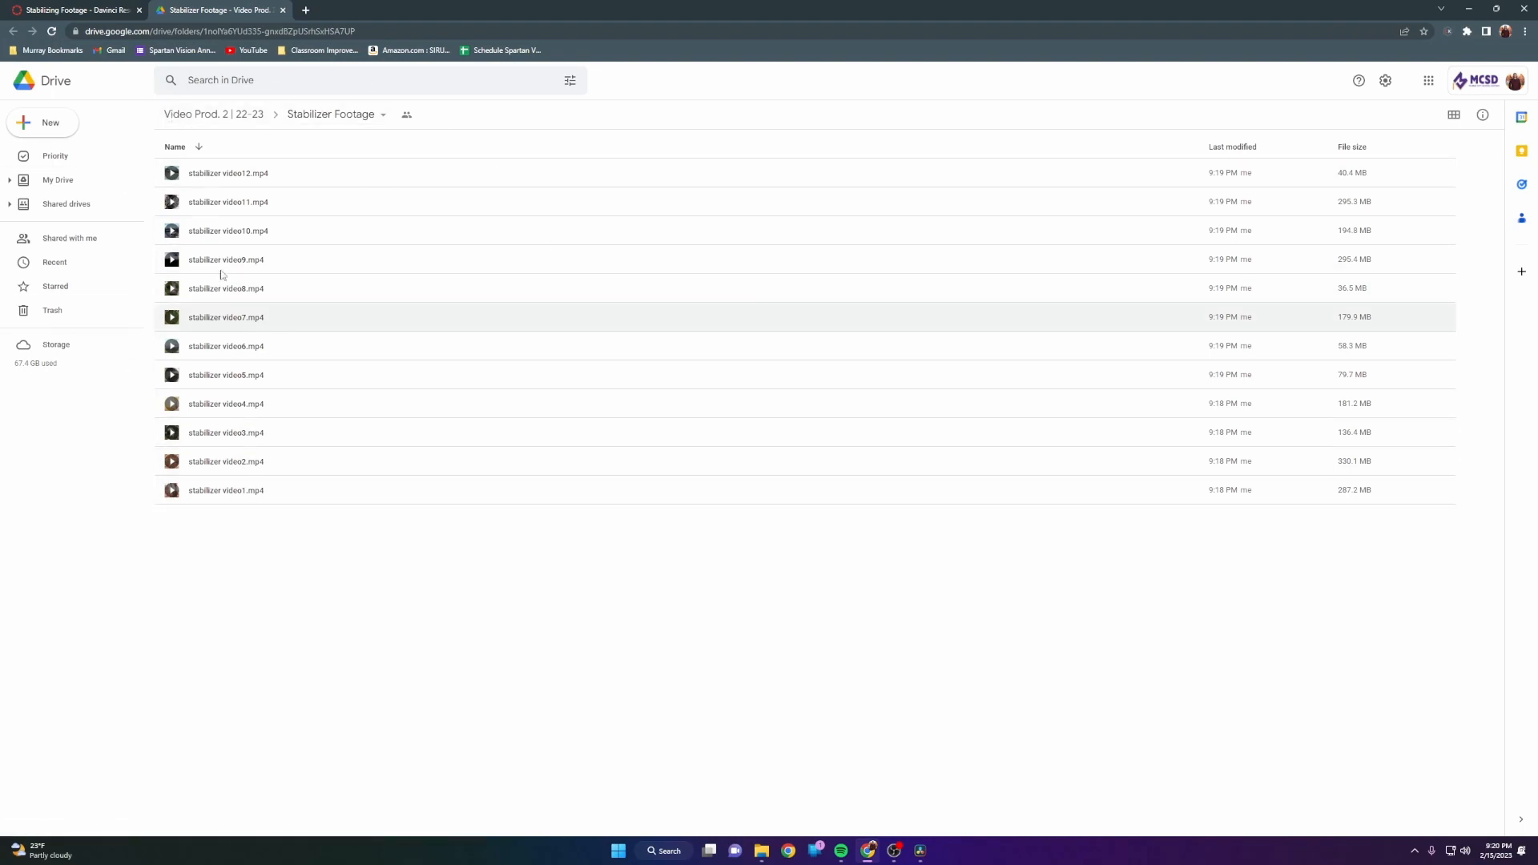
Step: Download stabilizer video3.mp4, stabilizer video5.mp4 and stabilizer video9.mp4 from the Stabilizer Footage folder, accepting the unscanned downloads
right_click(204, 441)
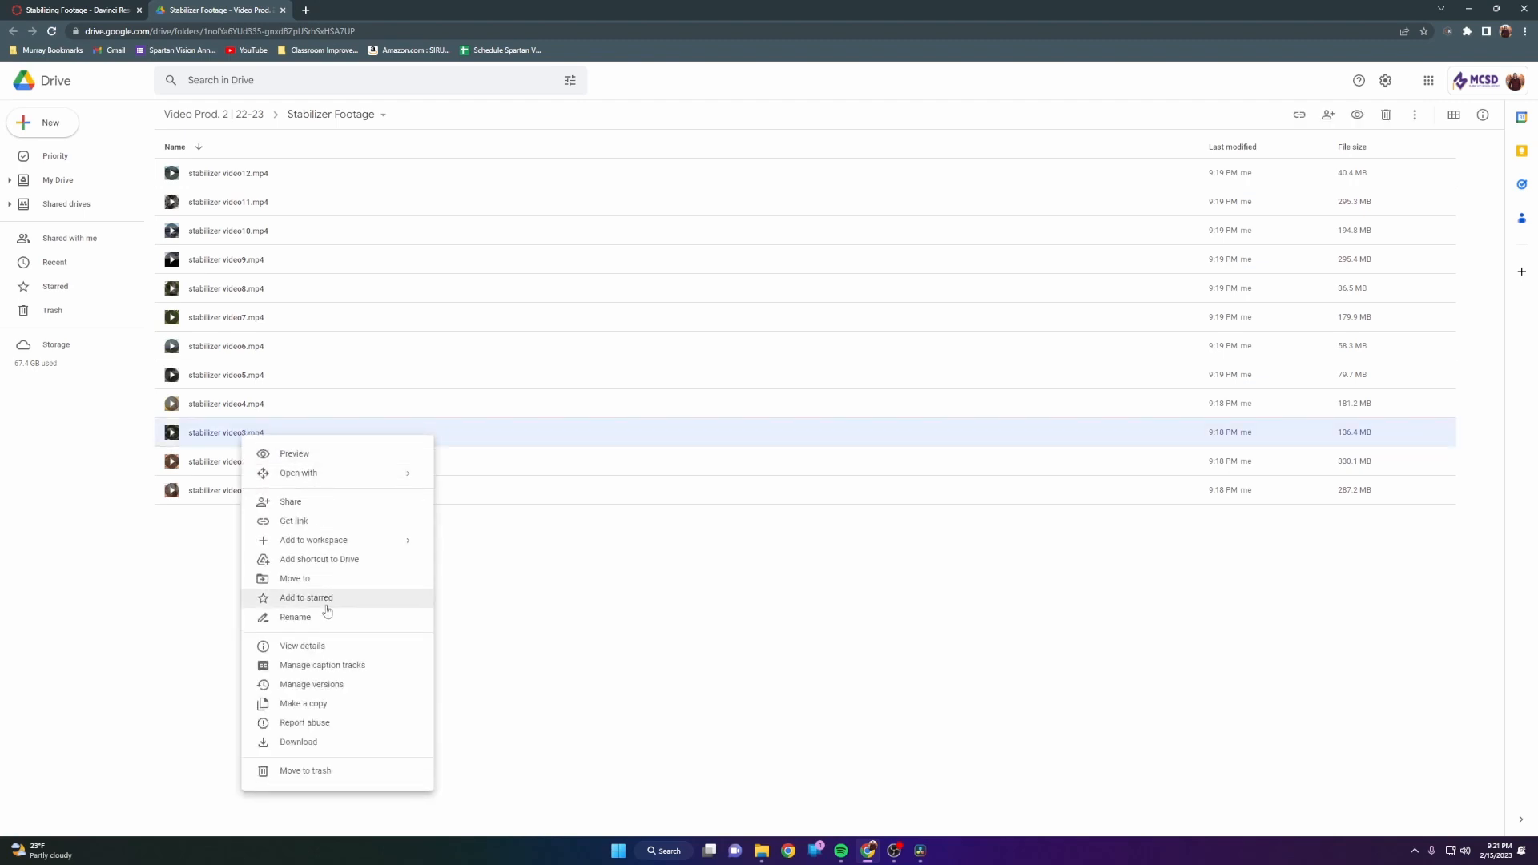
click(330, 746)
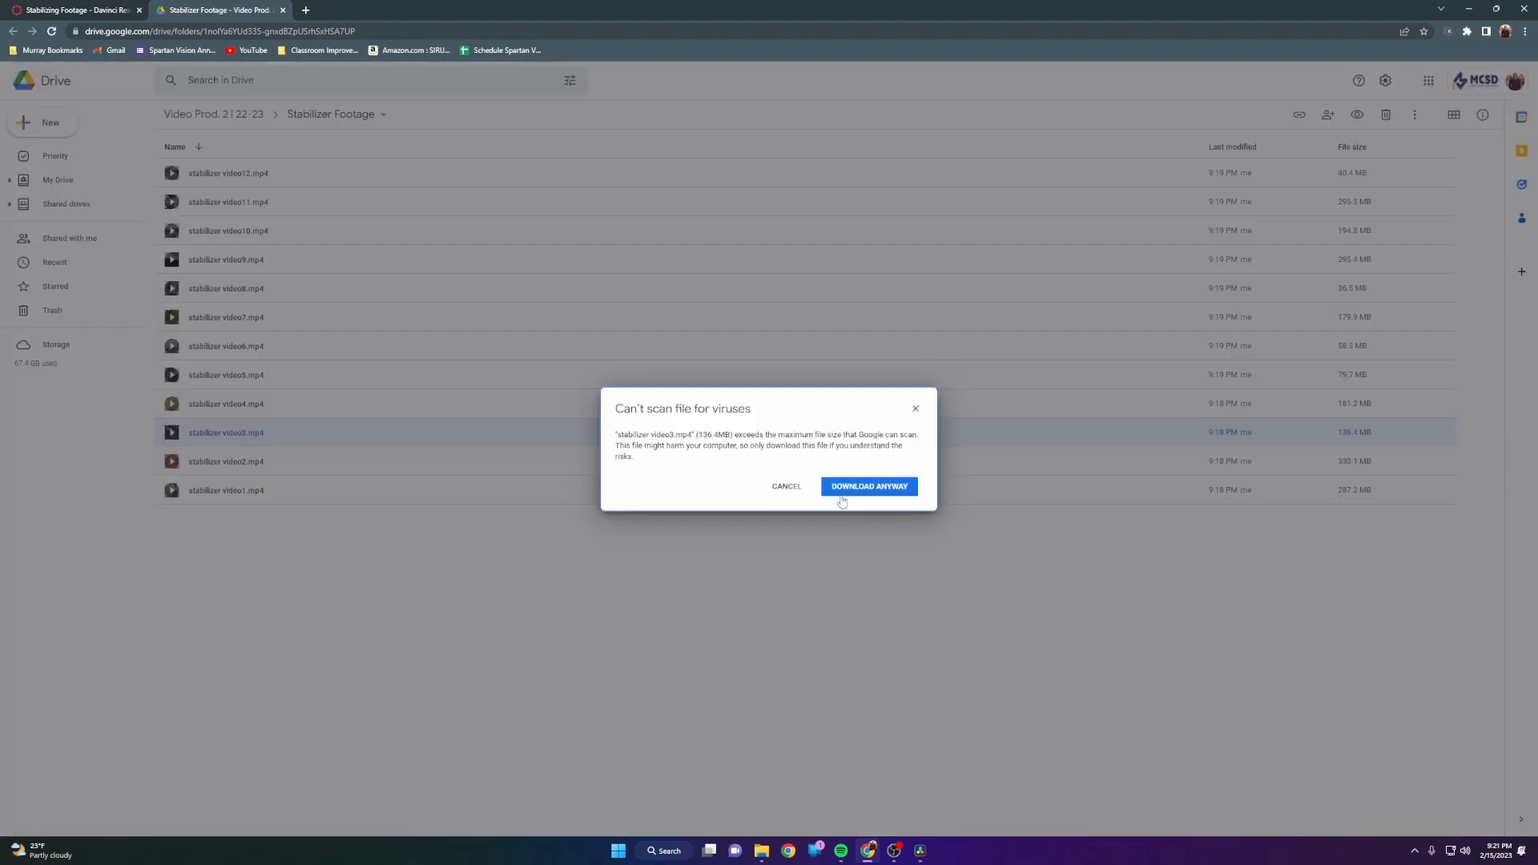
click(848, 492)
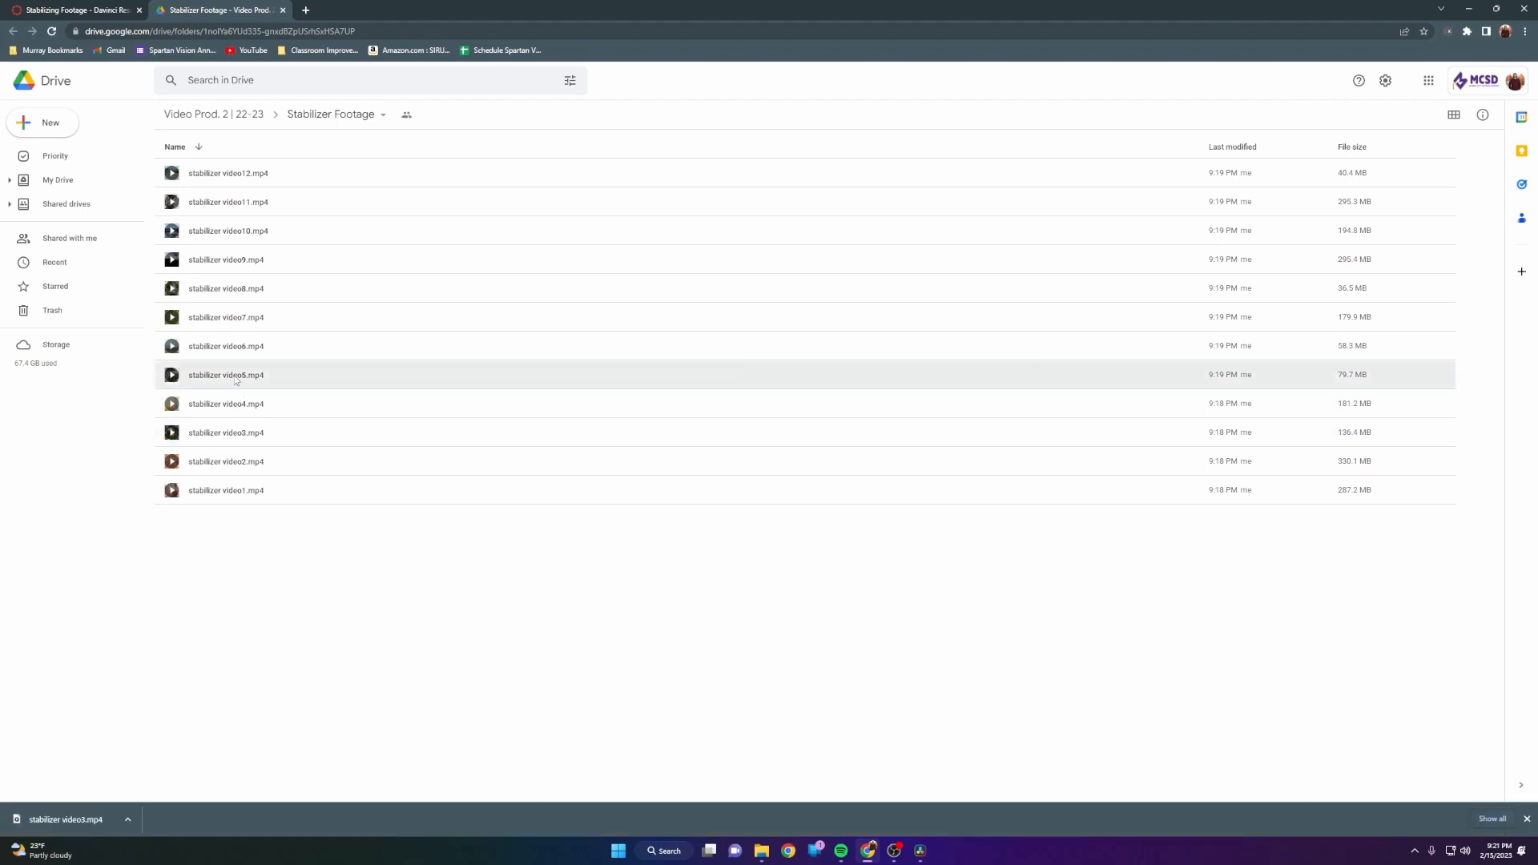
right_click(236, 382)
click(311, 681)
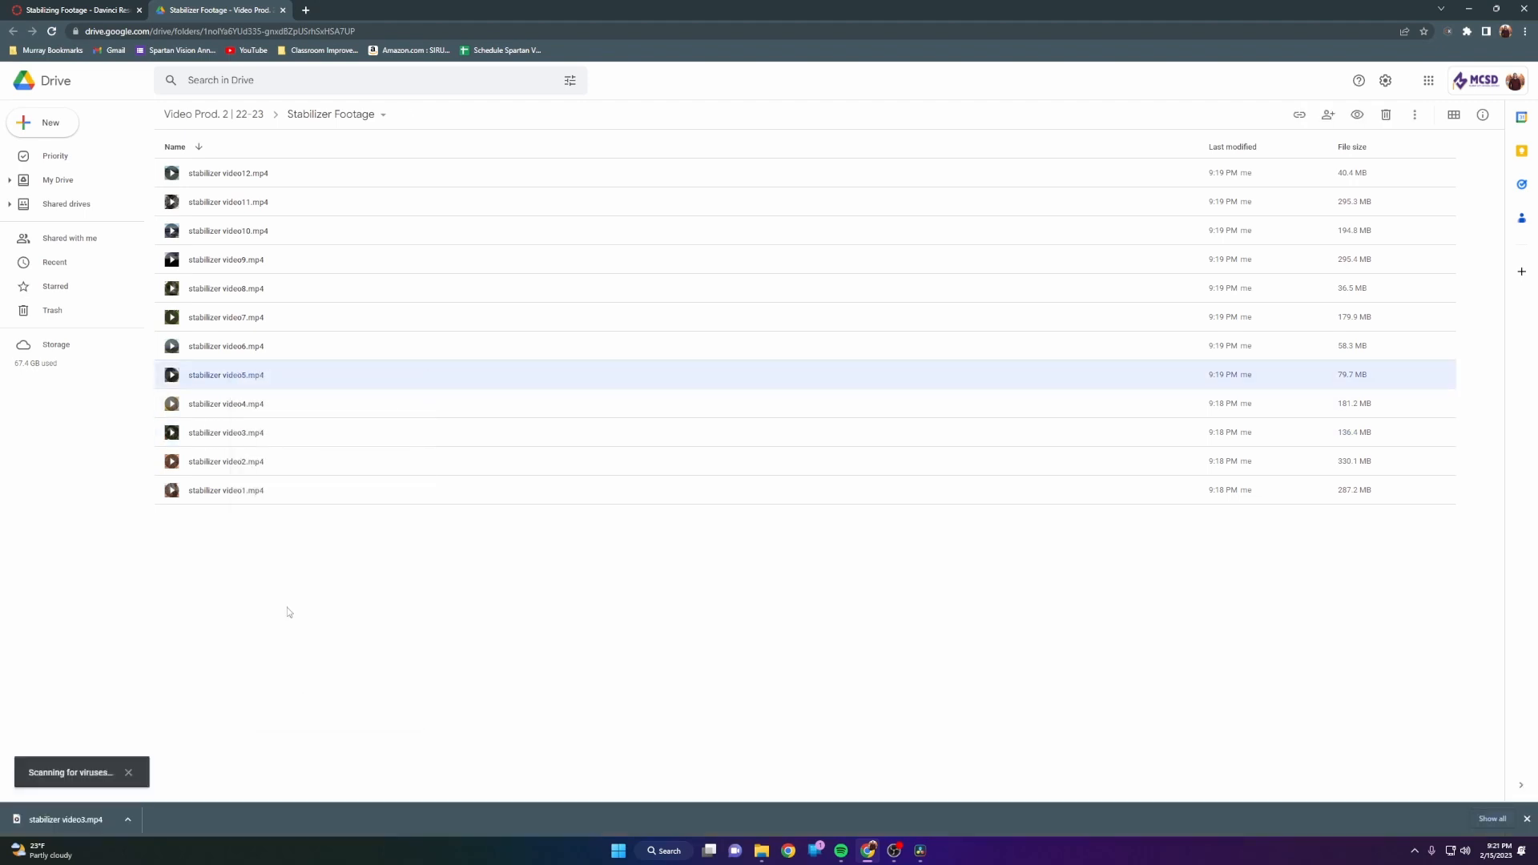
right_click(221, 261)
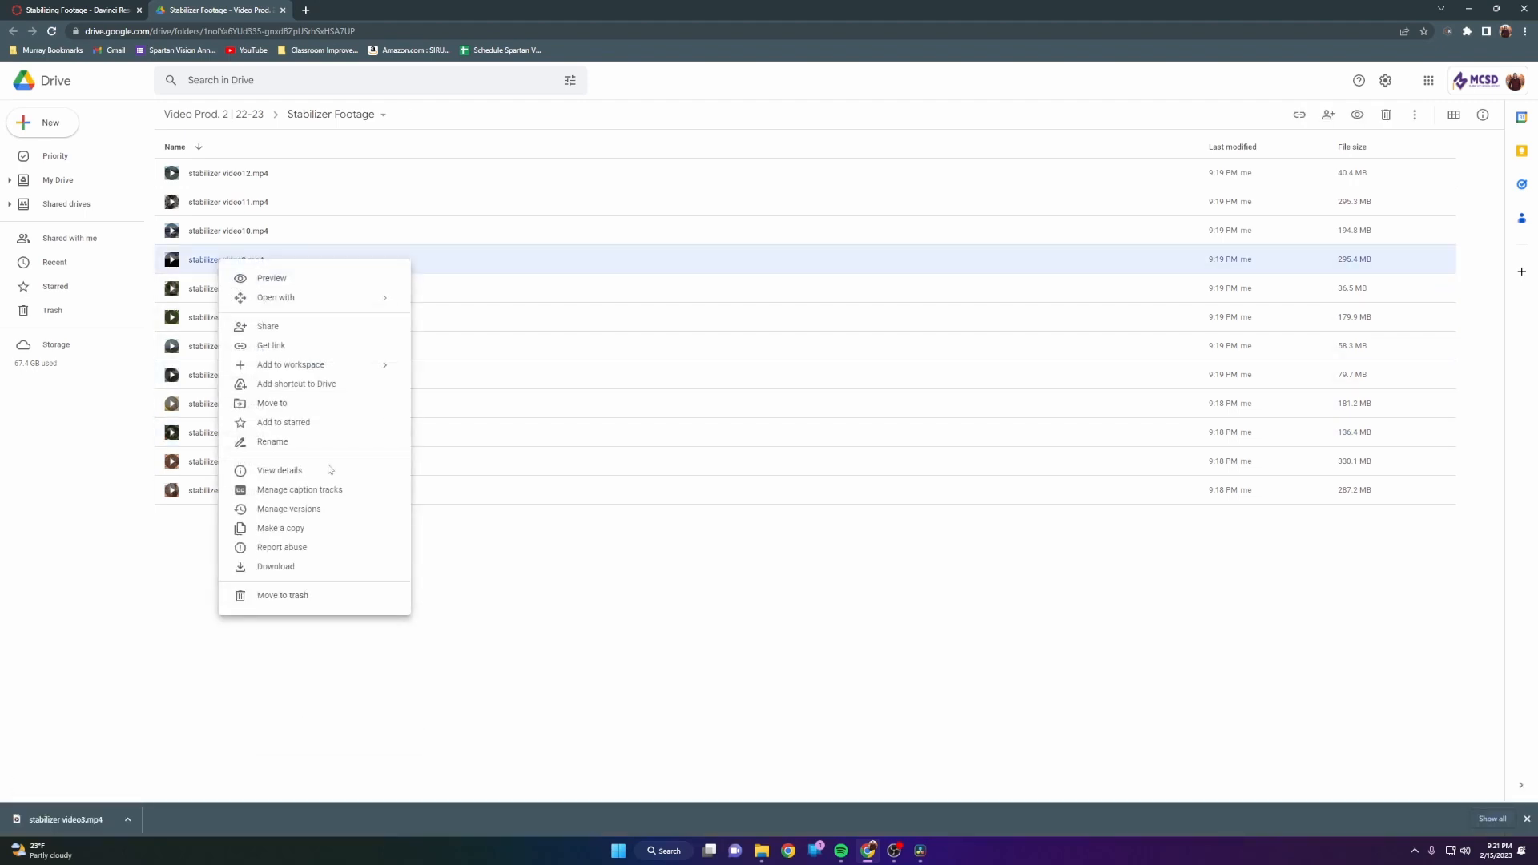
click(310, 567)
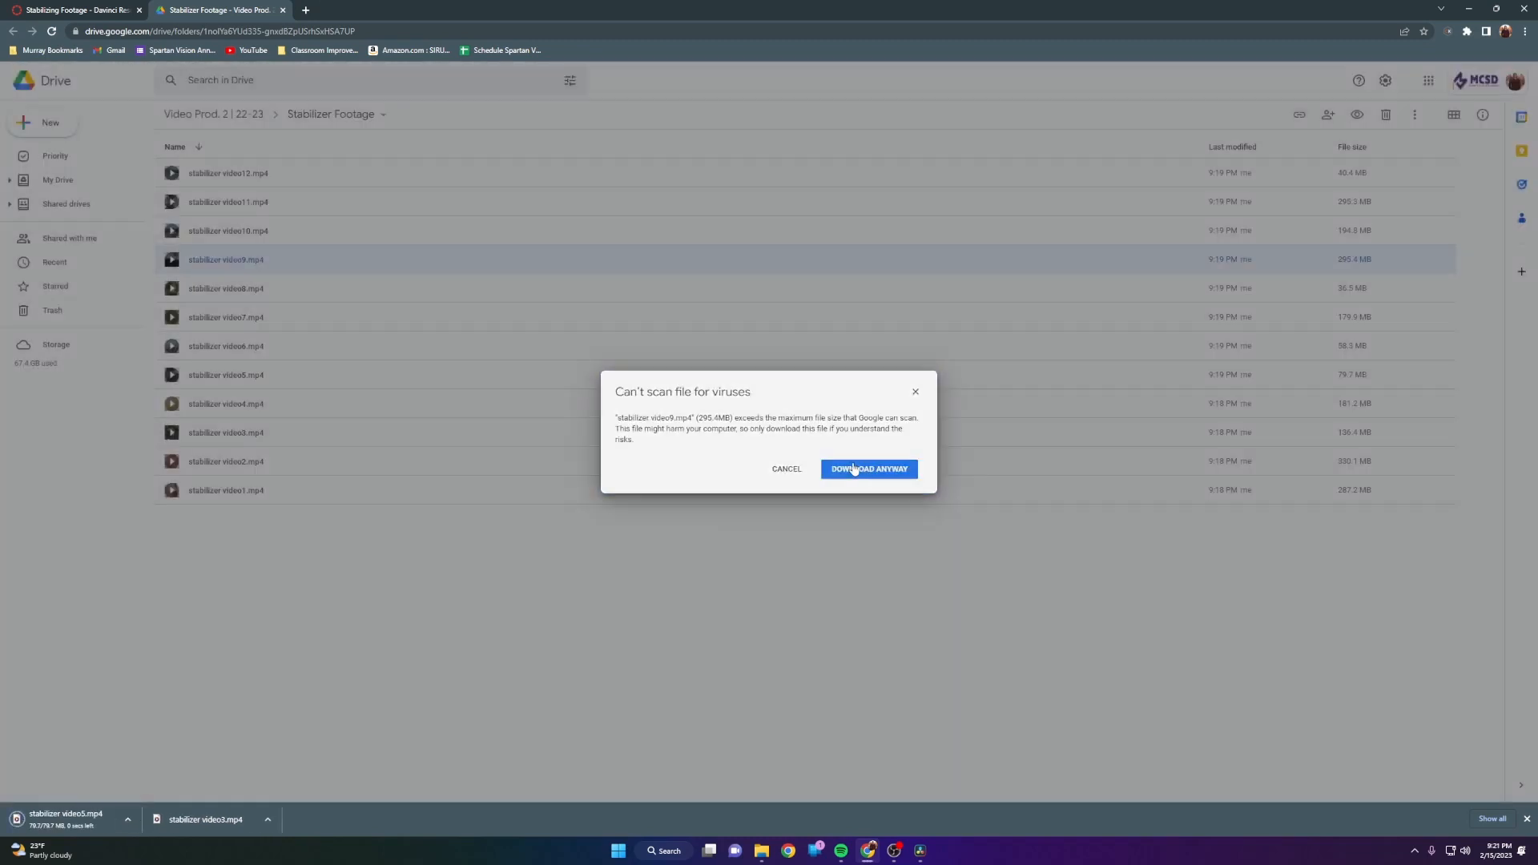
click(854, 469)
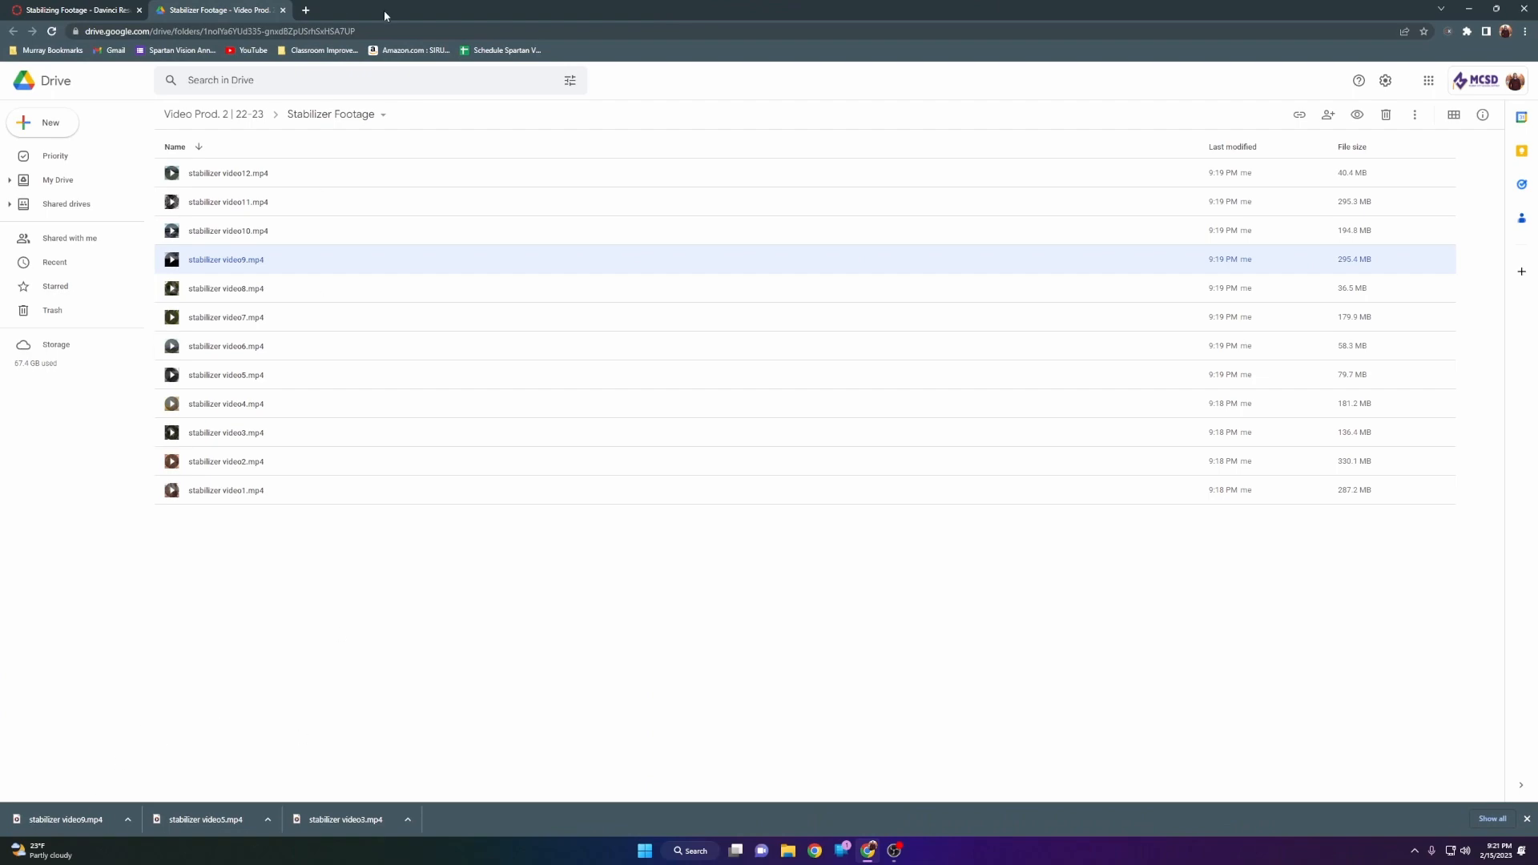
Step: Arrange the browser on half of the screen and put the downloaded stabilizer videos into the desktop's stabilize folder
drag(383, 9, 1534, 80)
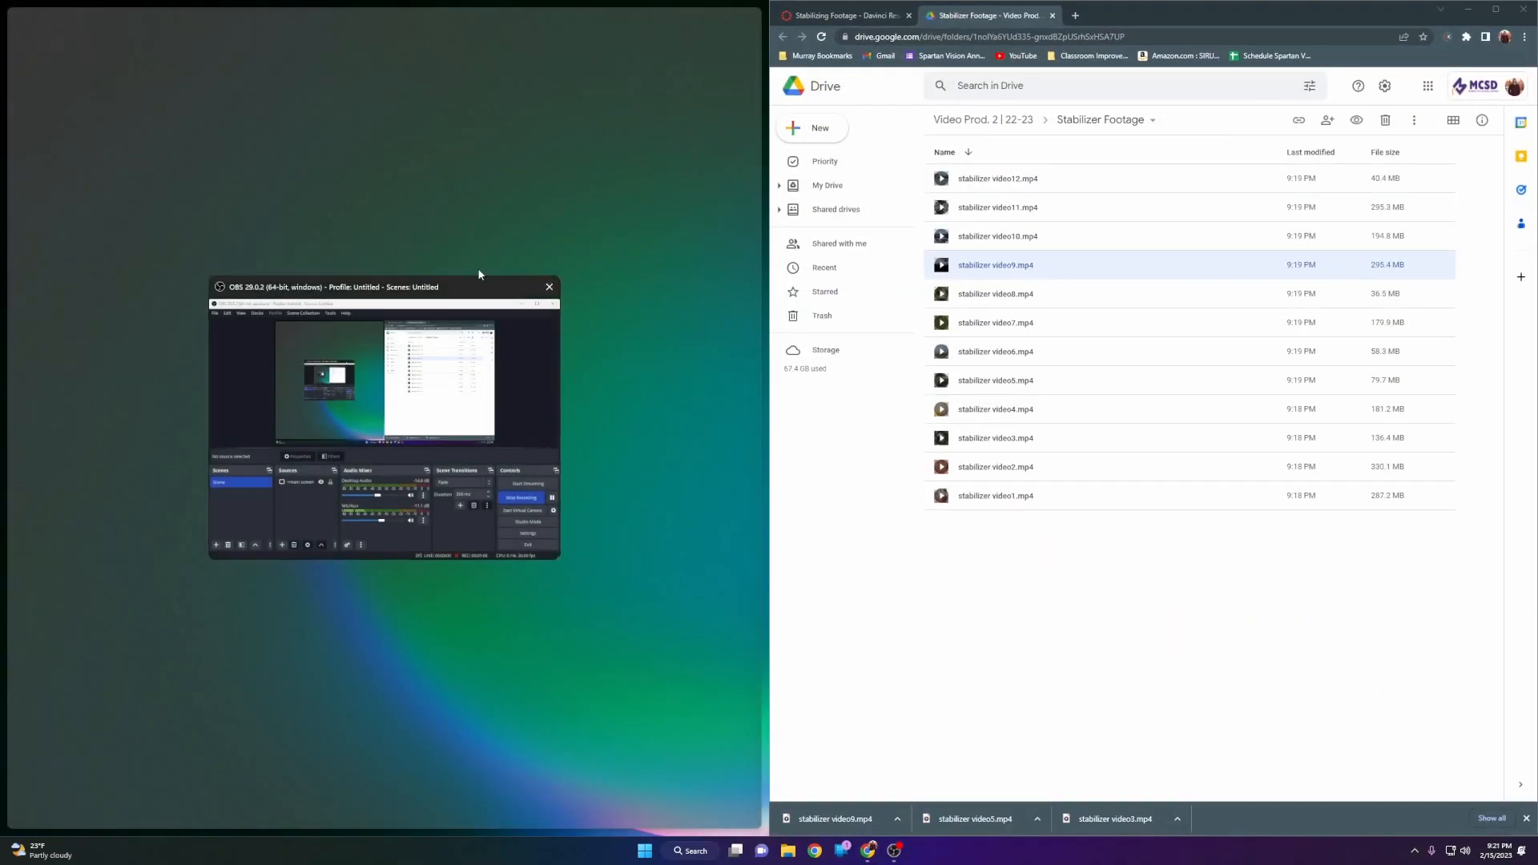
click(580, 230)
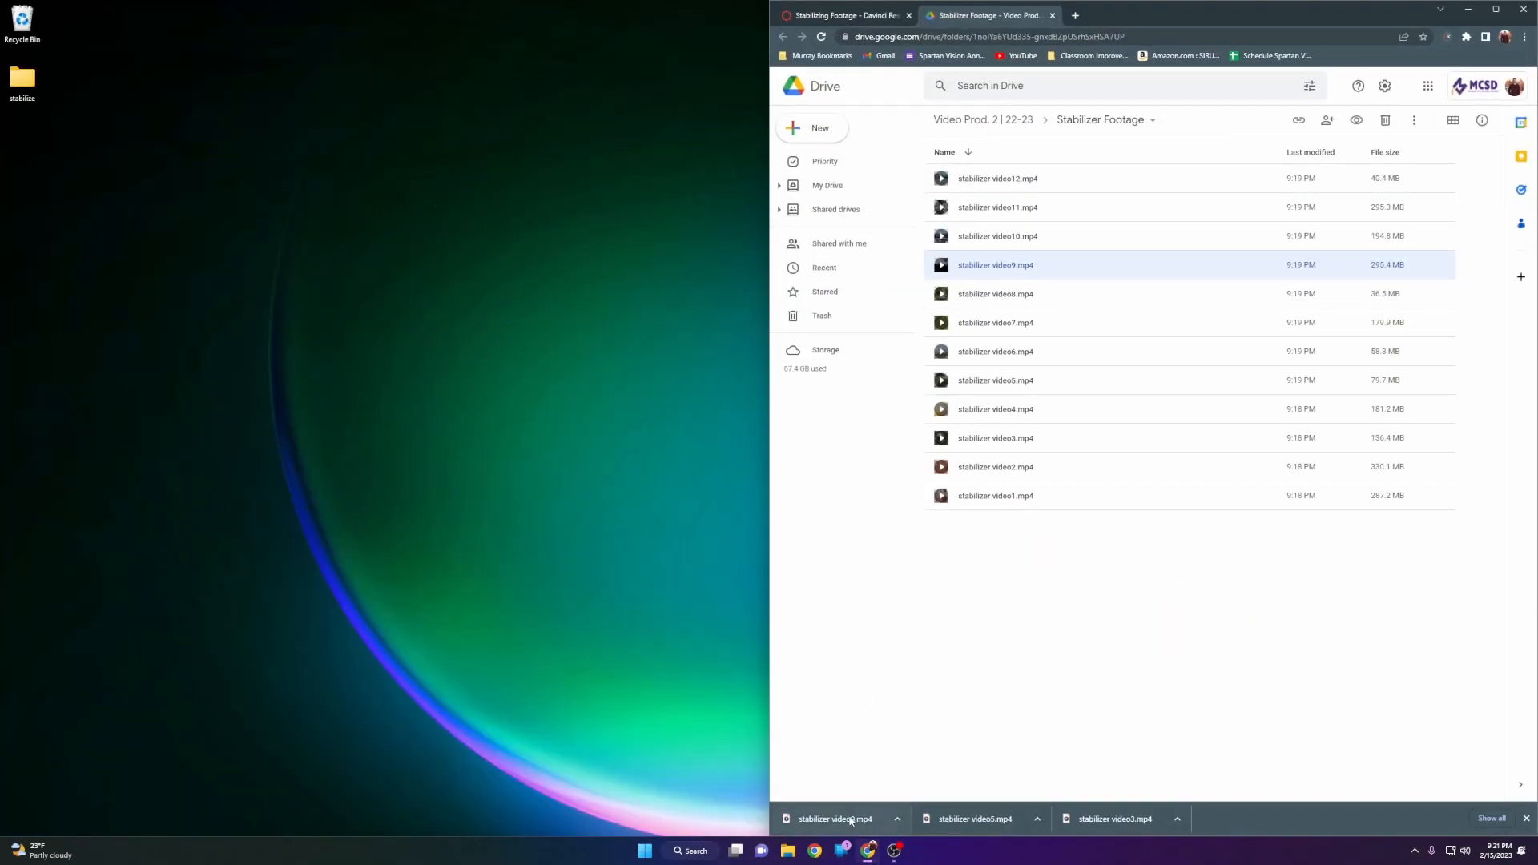
drag(974, 819, 28, 84)
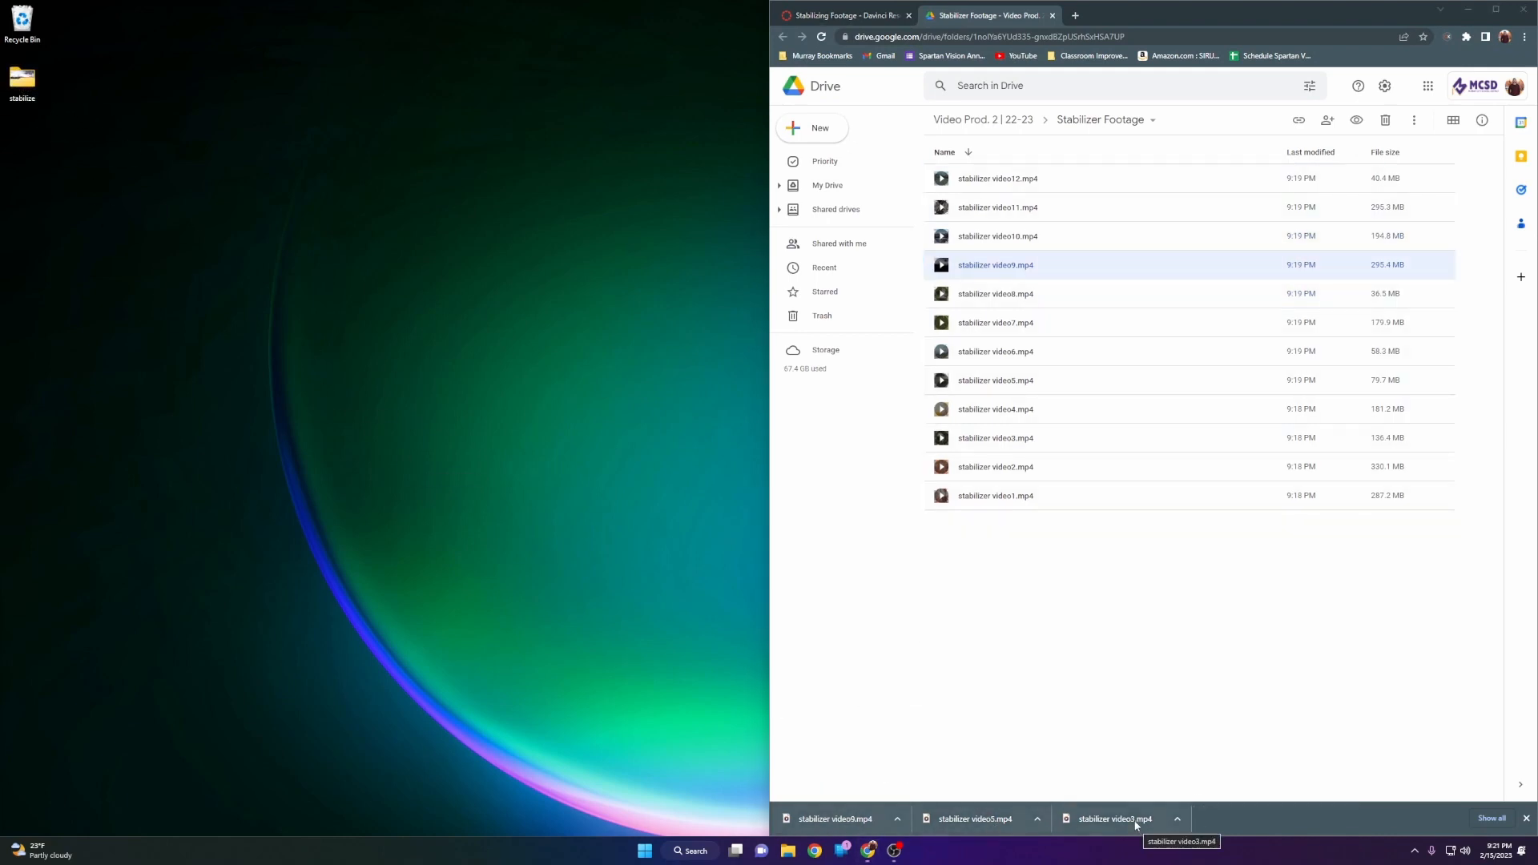
drag(1136, 825, 24, 82)
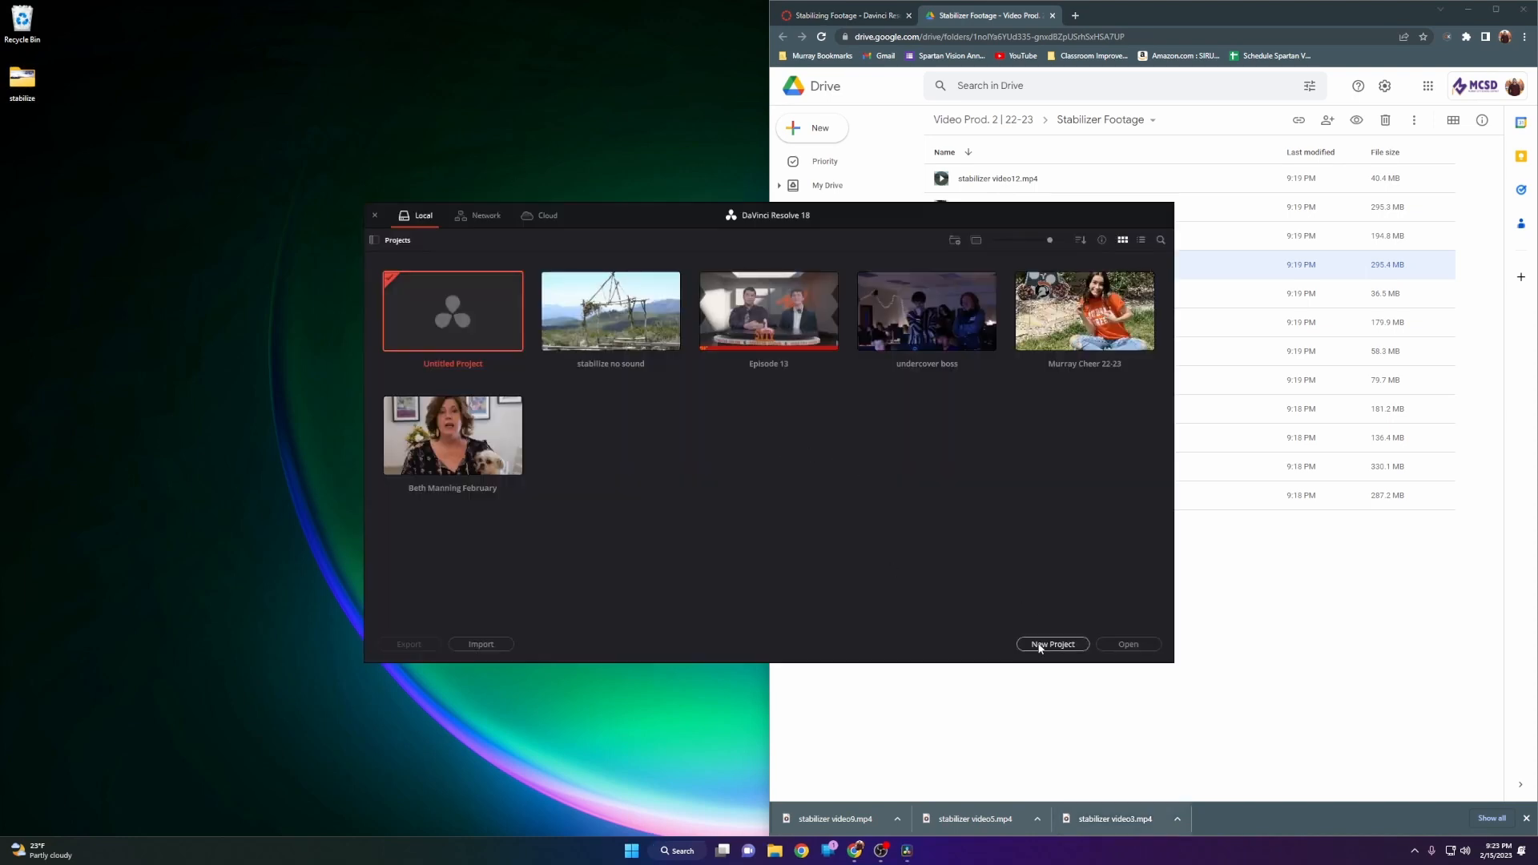
Step: Switch to DaVinci Resolve and create a new project named stabilize
click(1040, 645)
text(stabilize)
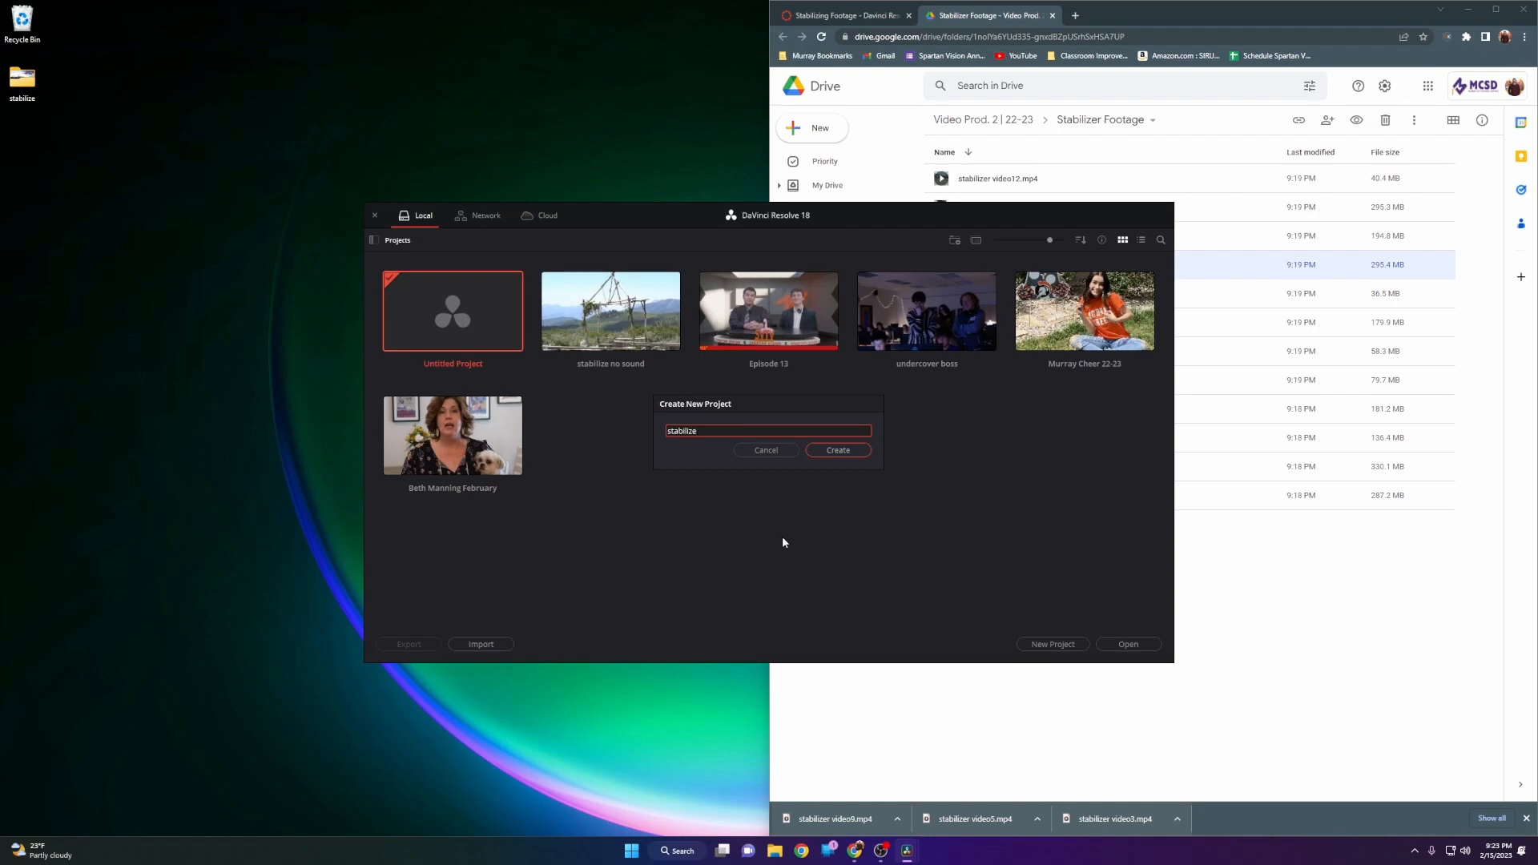
click(838, 451)
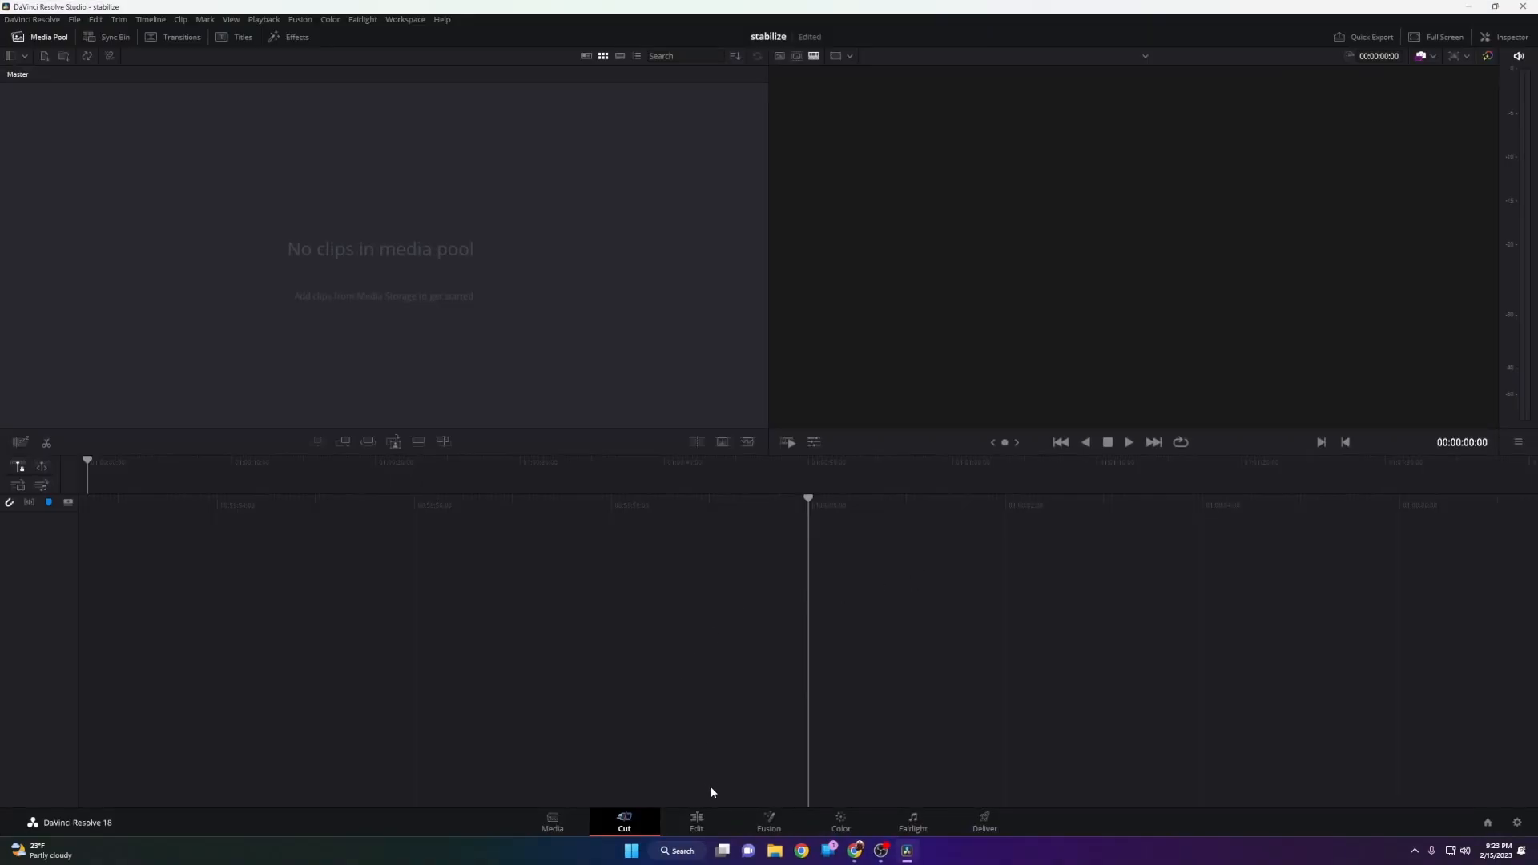
Step: Switch to the Edit workspace, hide the effects library and widen the media pool
click(705, 827)
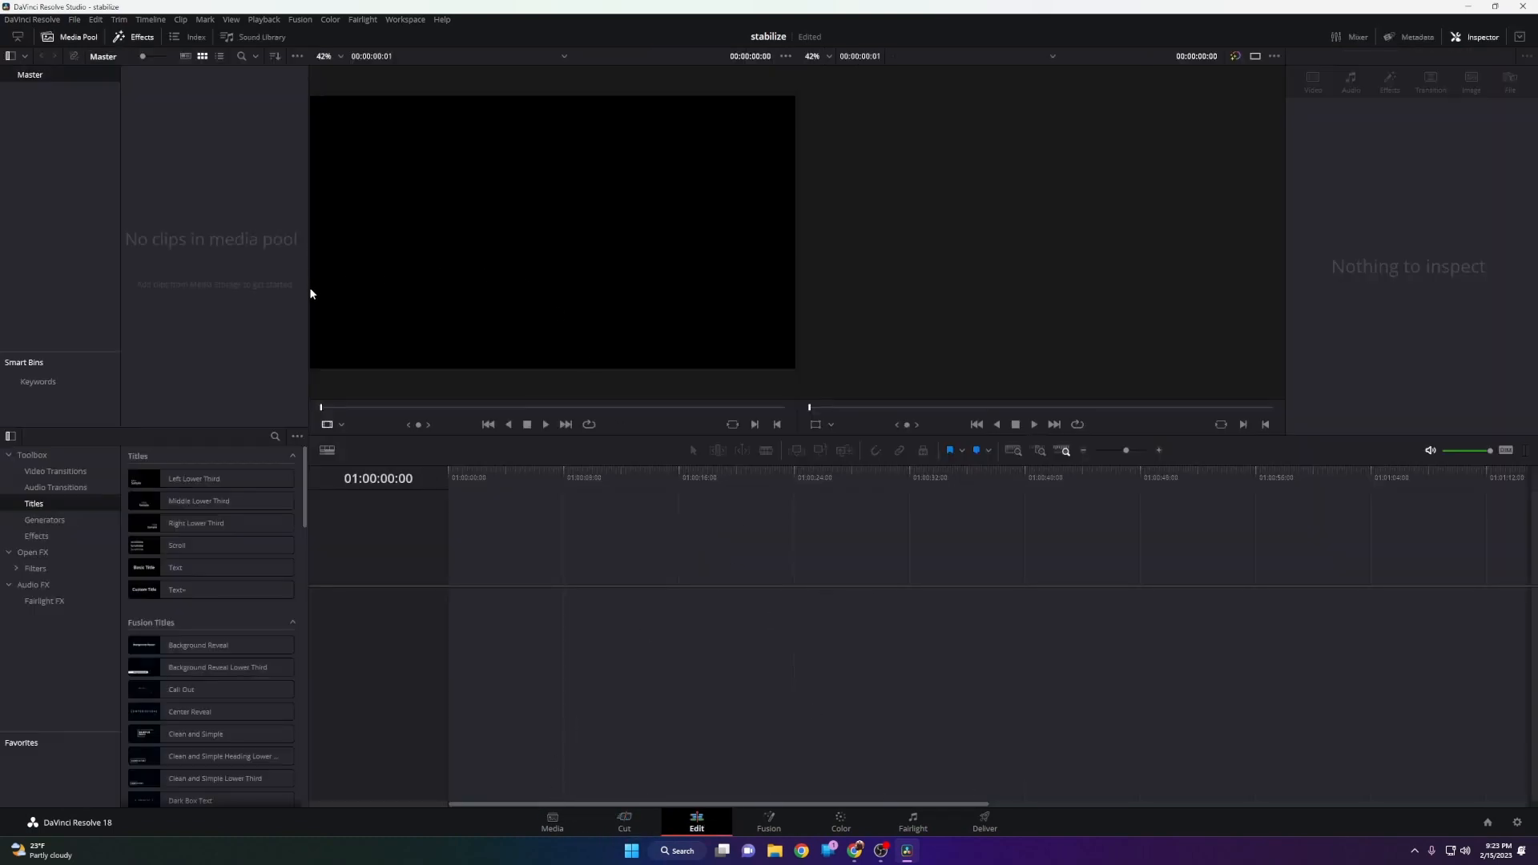
drag(309, 287, 502, 308)
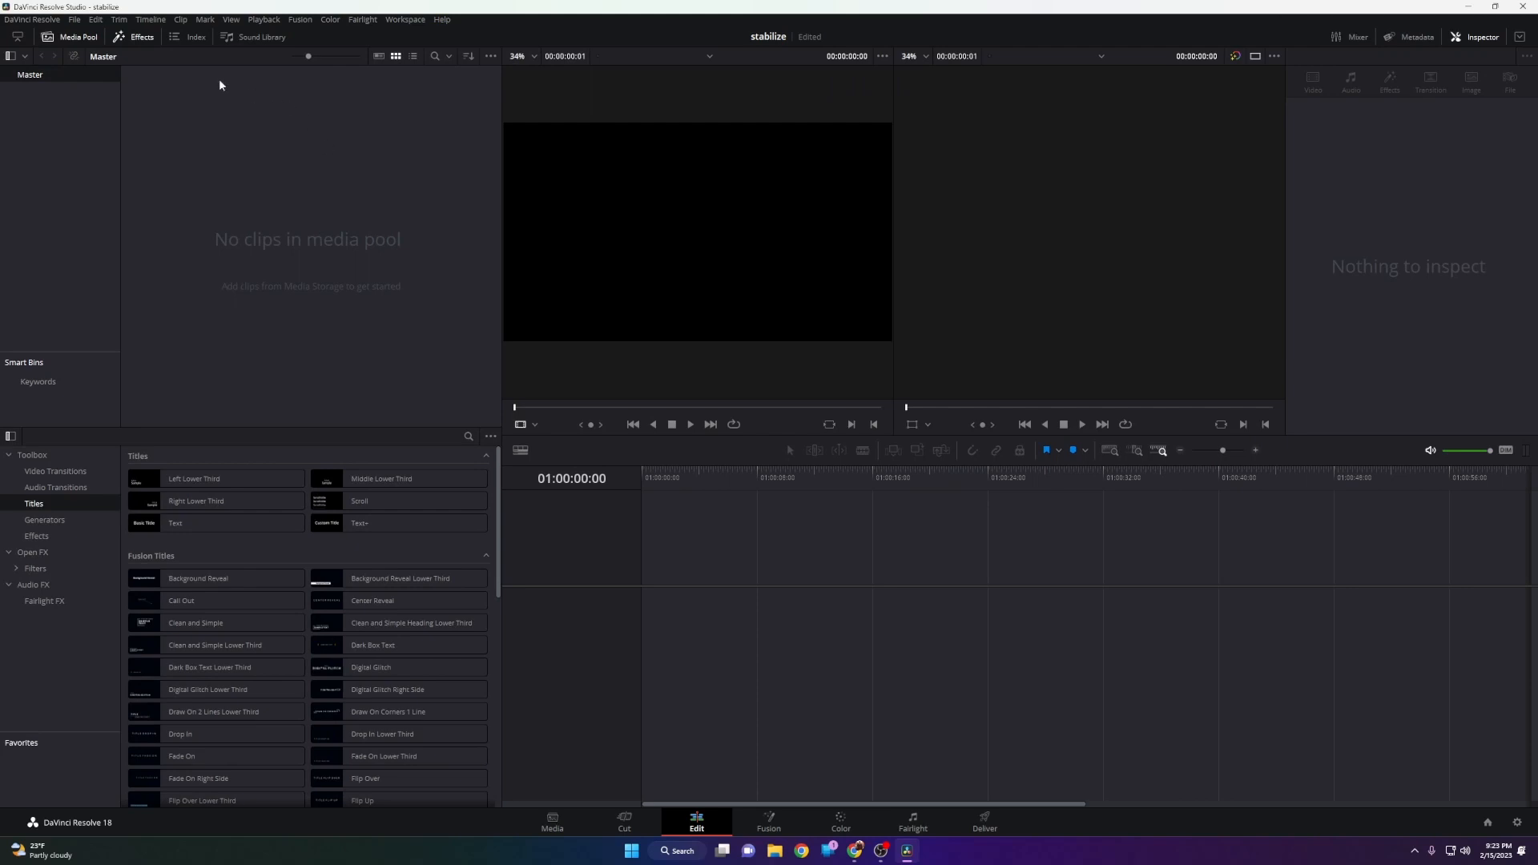
click(128, 37)
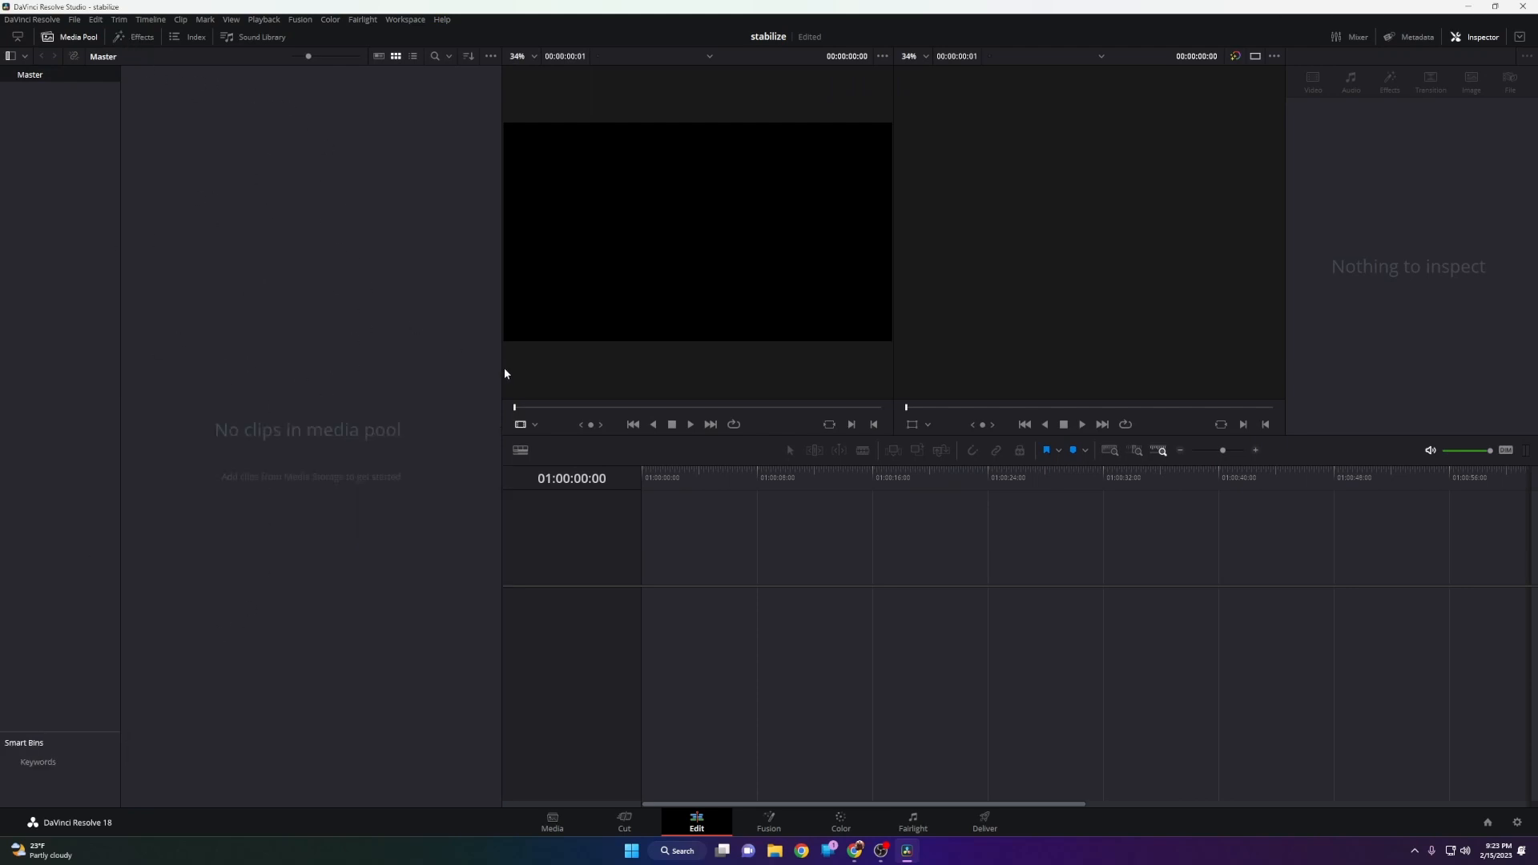
drag(504, 373, 417, 382)
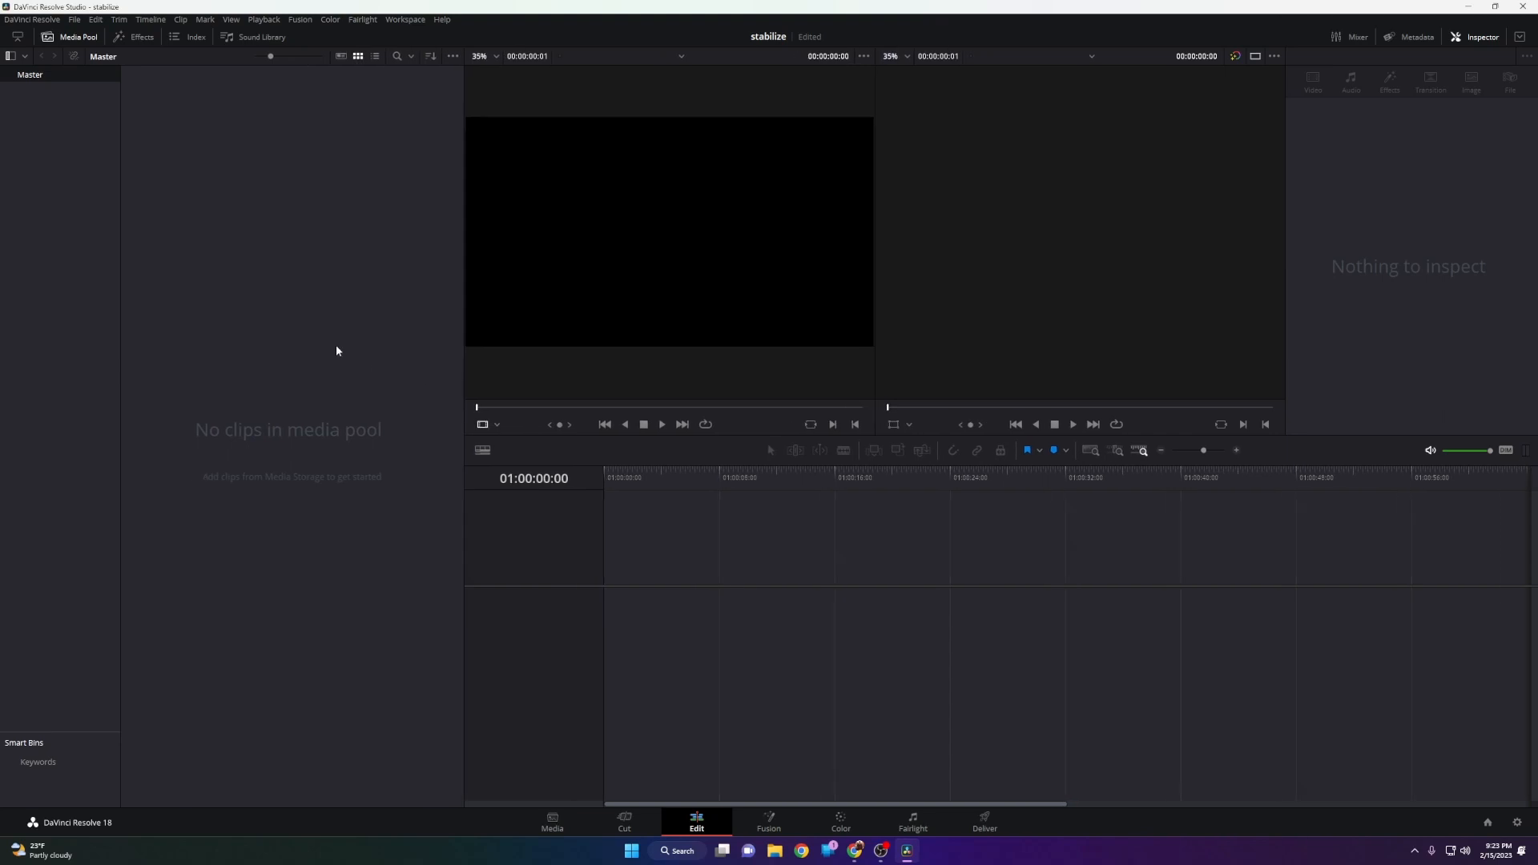
Step: Import stabilizer video3, video5 and video9 from the desktop's stabilize folder, declining the project frame rate change
key(ctrl+i)
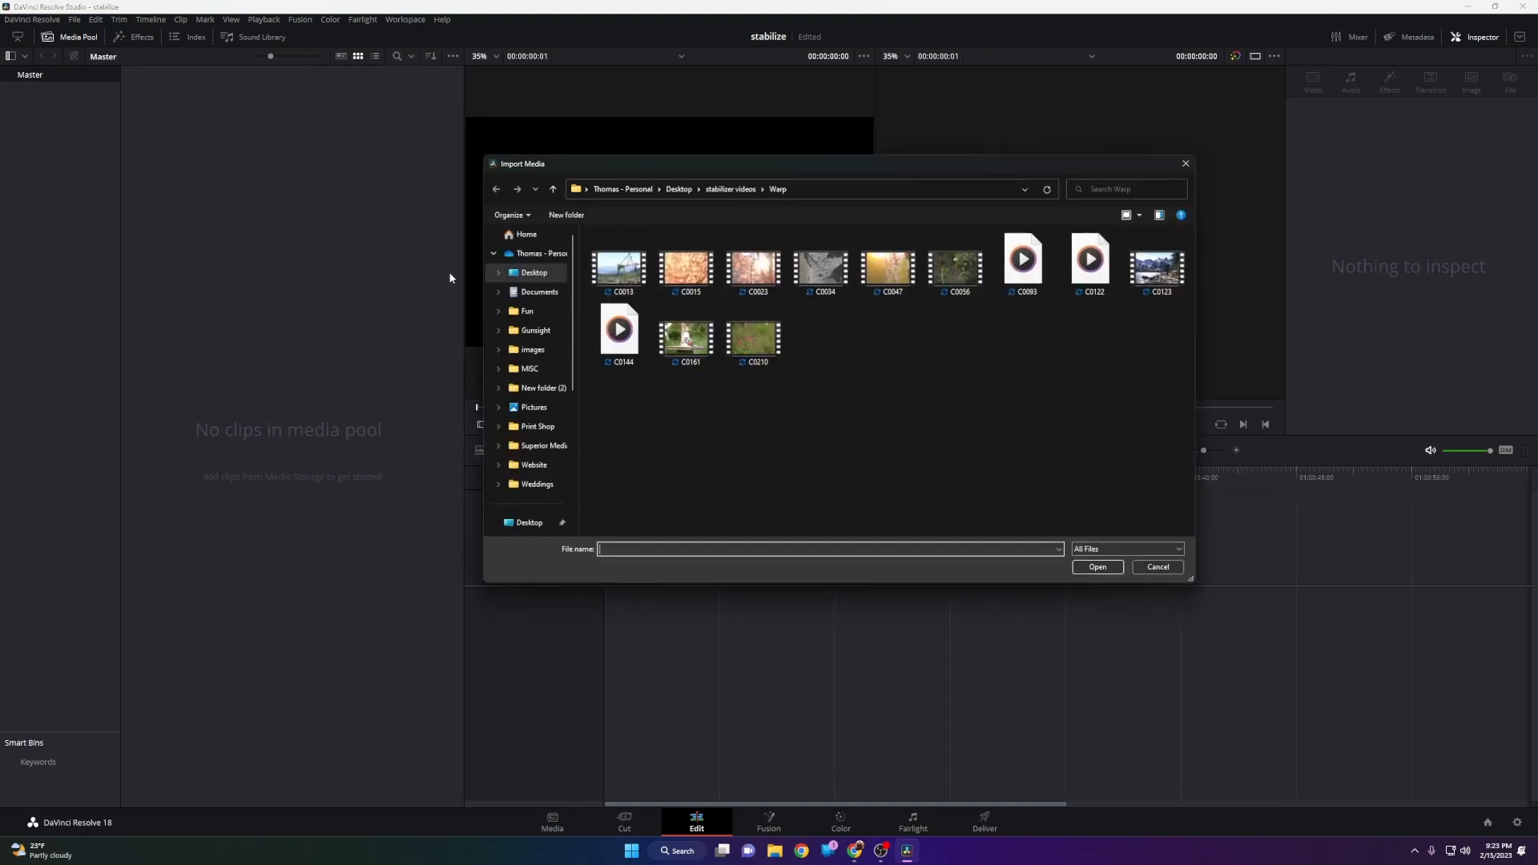
click(533, 272)
double_click(616, 251)
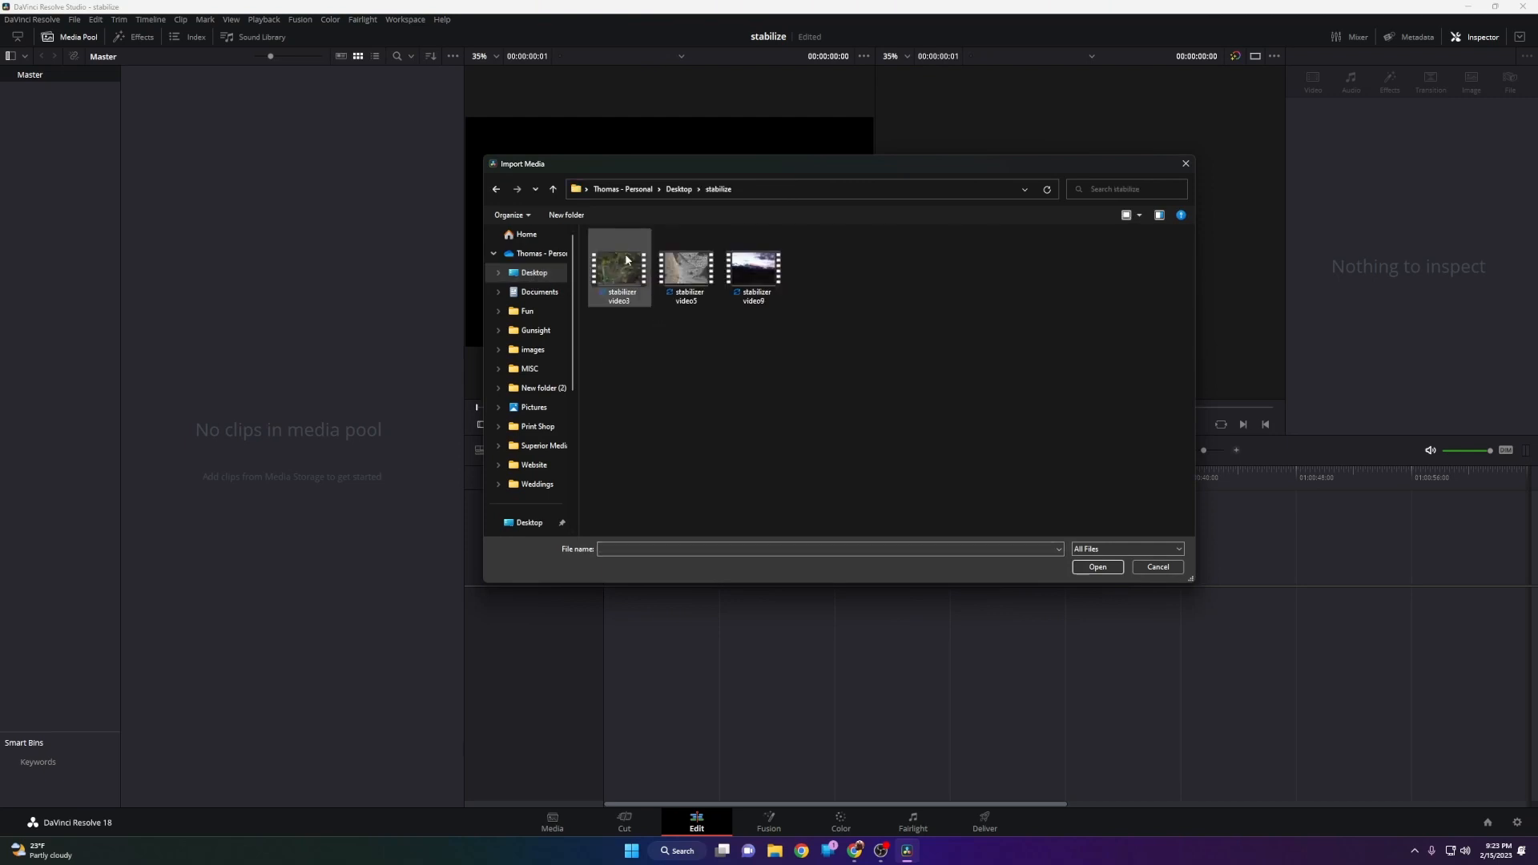
drag(798, 332, 600, 238)
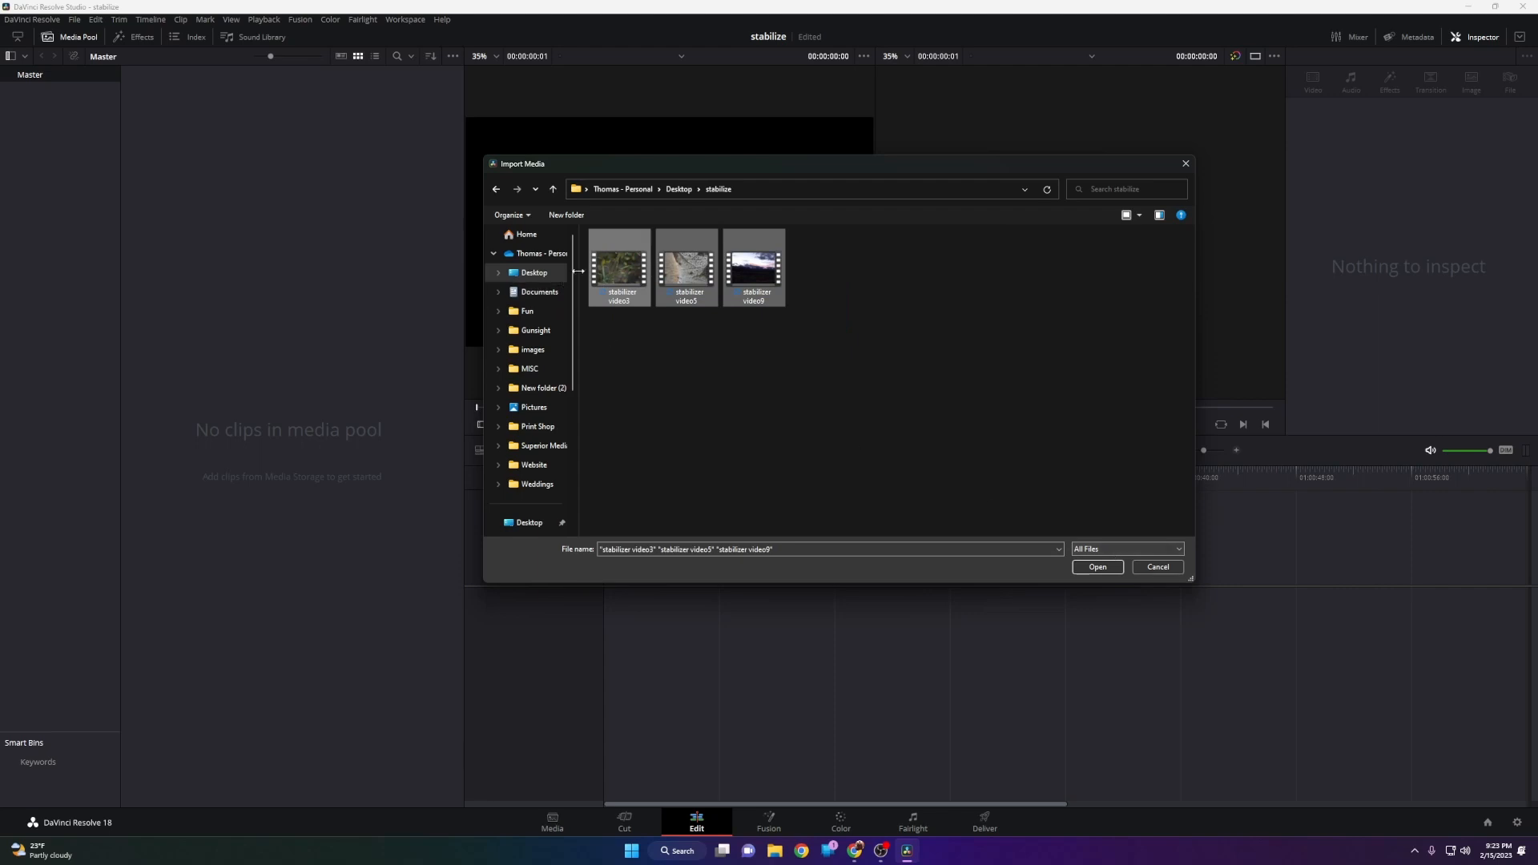
click(1098, 566)
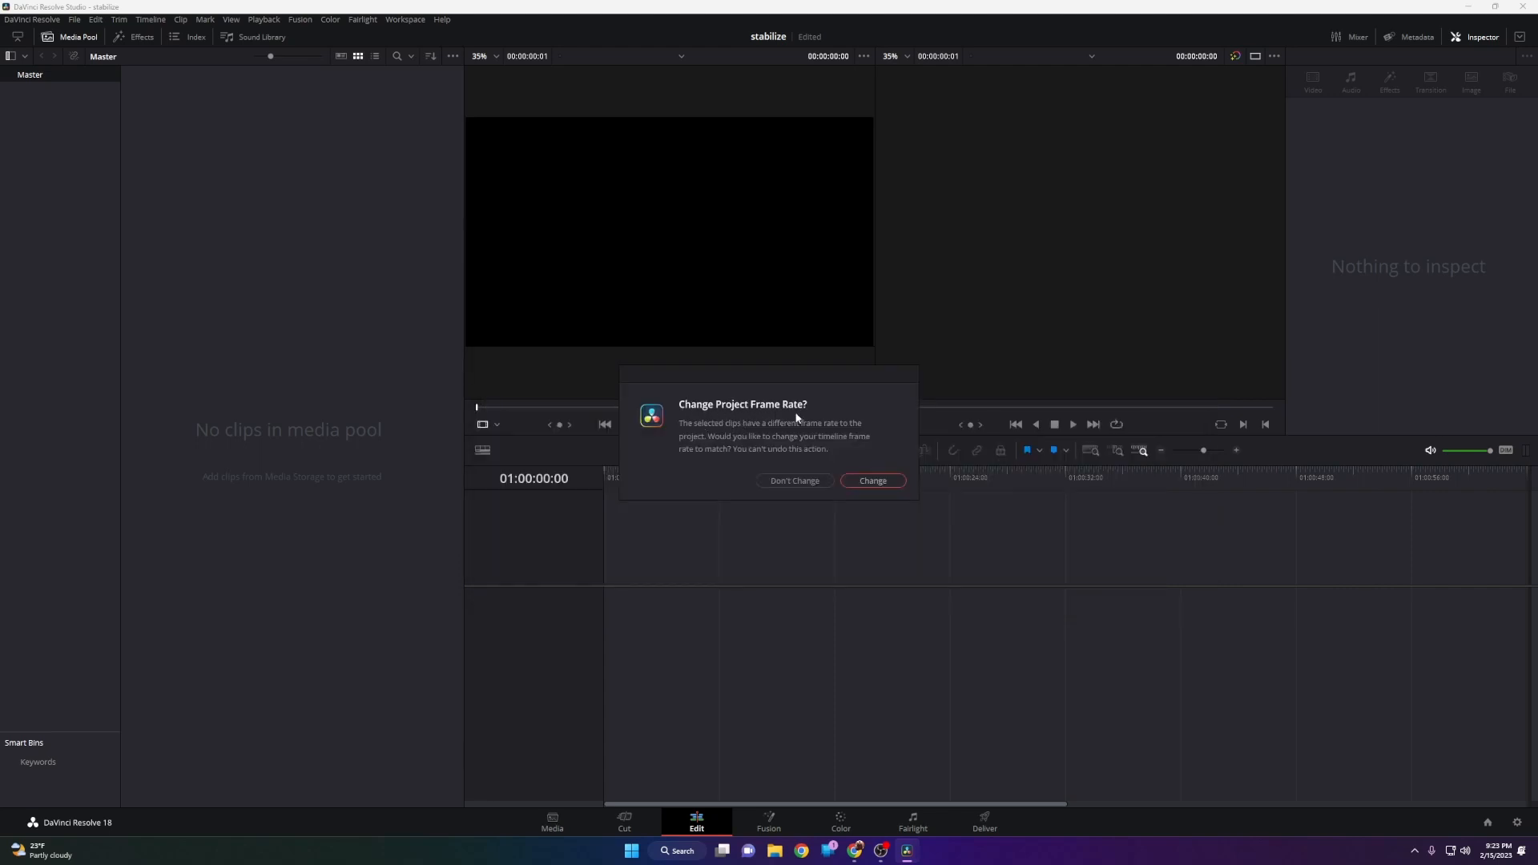
click(783, 483)
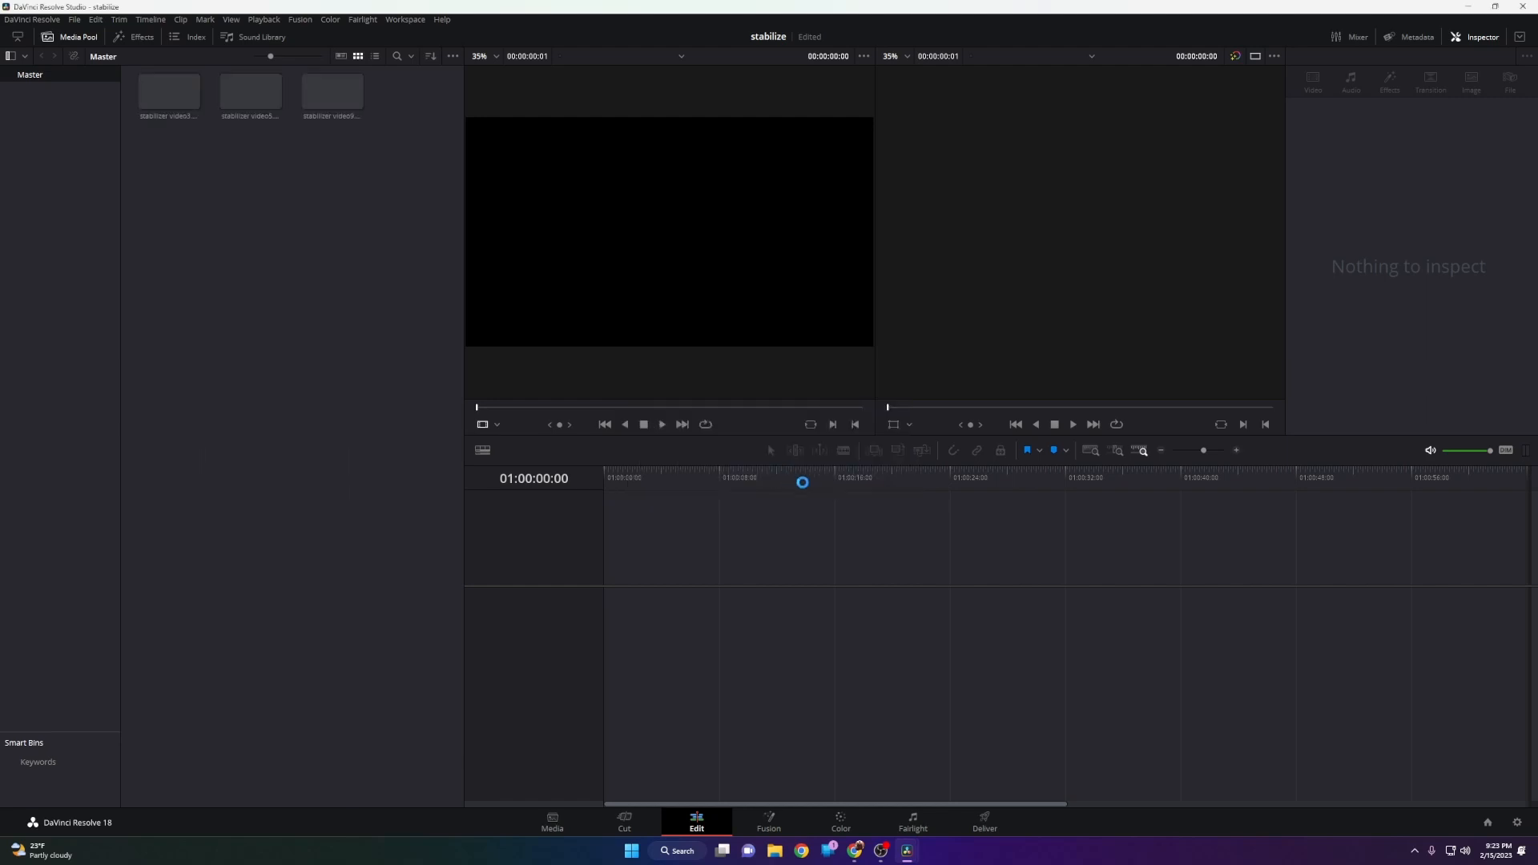
Step: Check the timeline frame rate in the project's master settings and close them without changes
click(1518, 823)
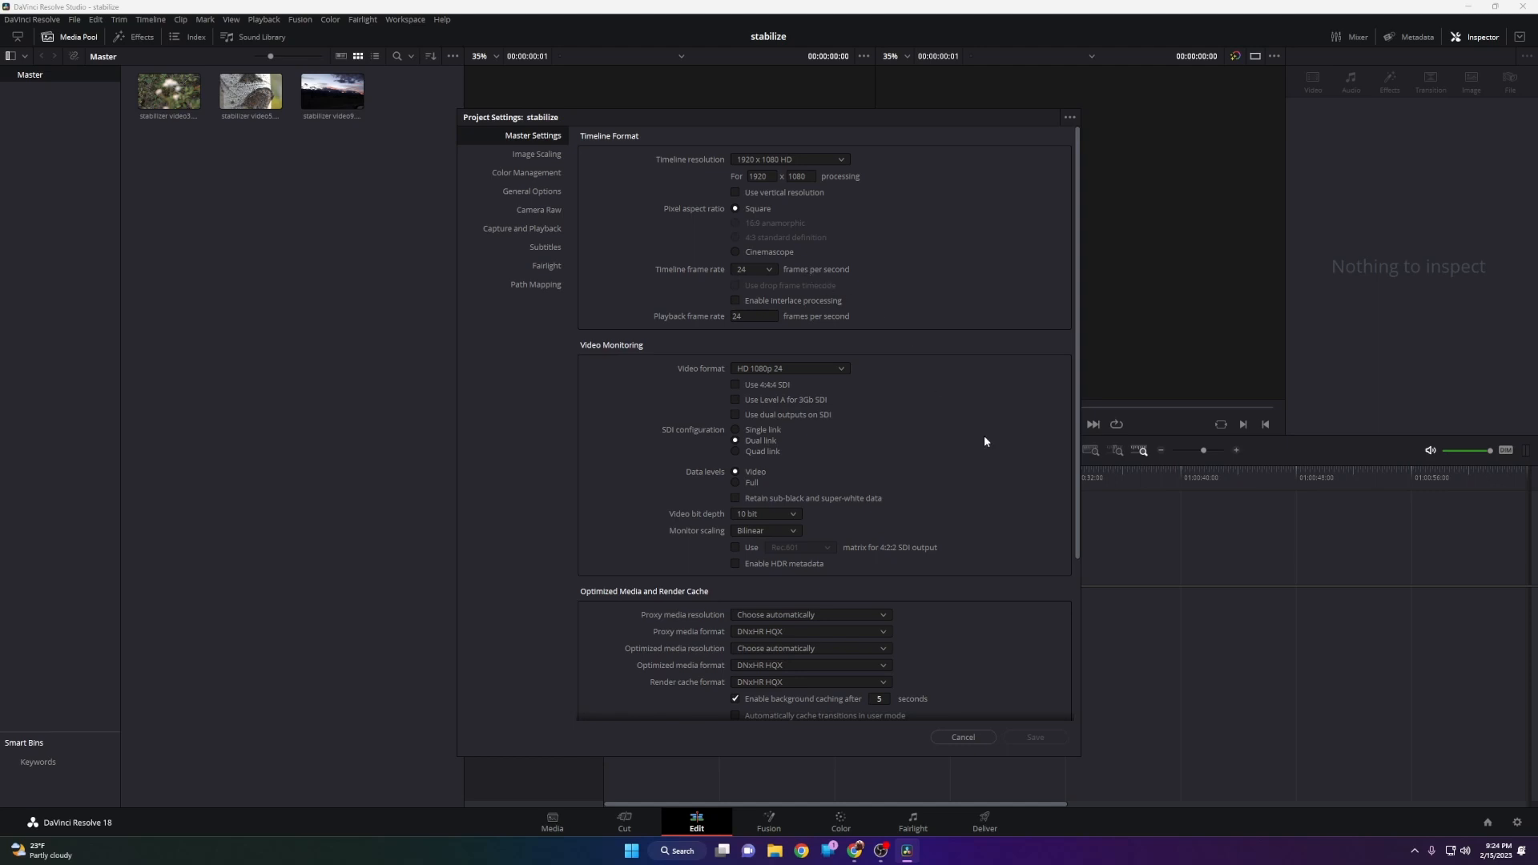
click(962, 737)
Step: Preview stabilizer video3 in the source viewer, mark a range of about 3.5 seconds and place it on a new timeline
click(163, 92)
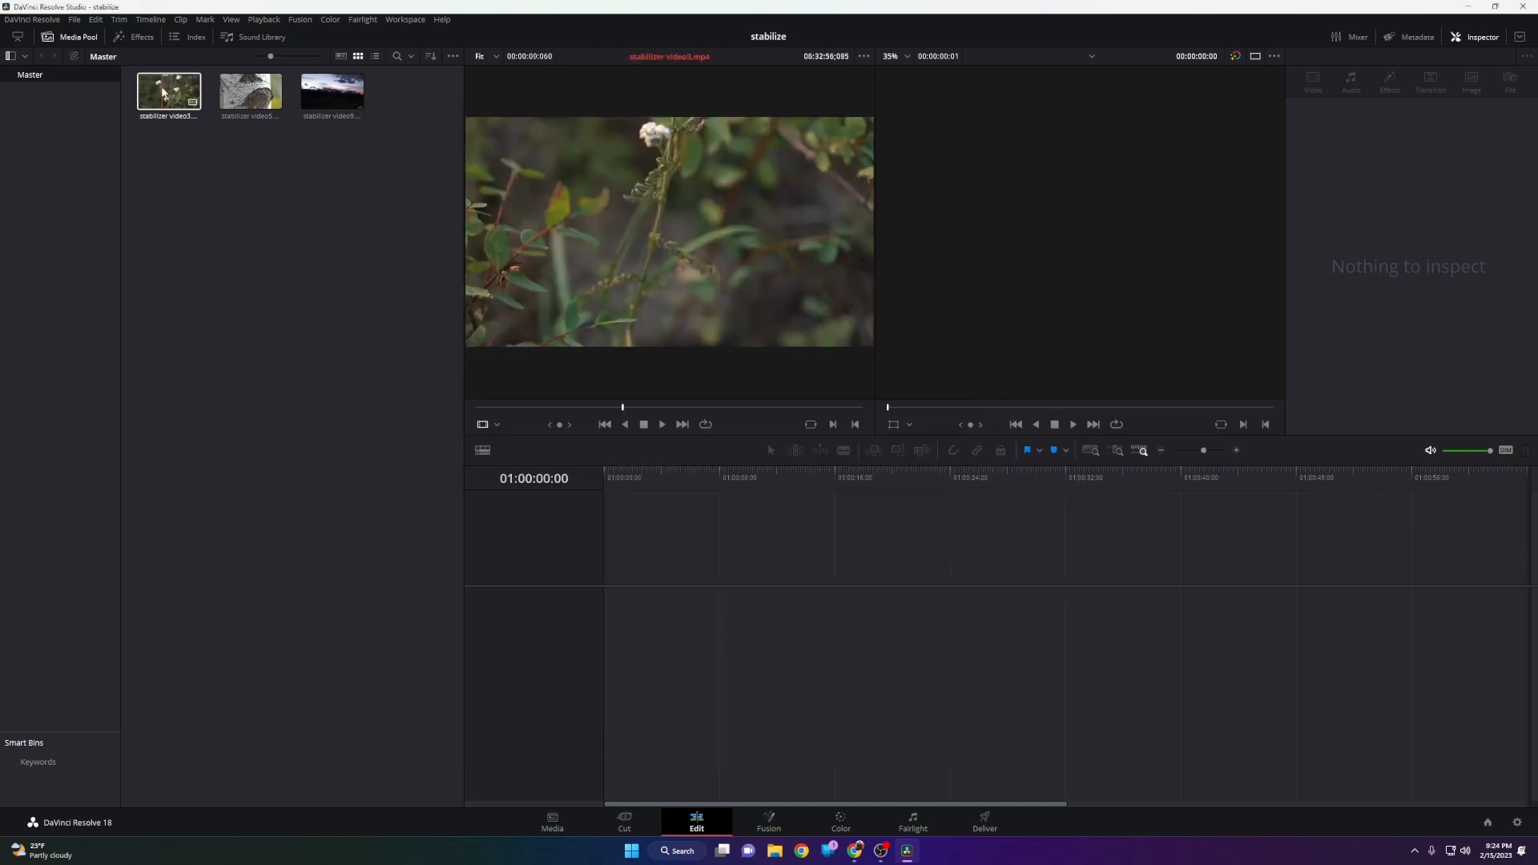
key(space)
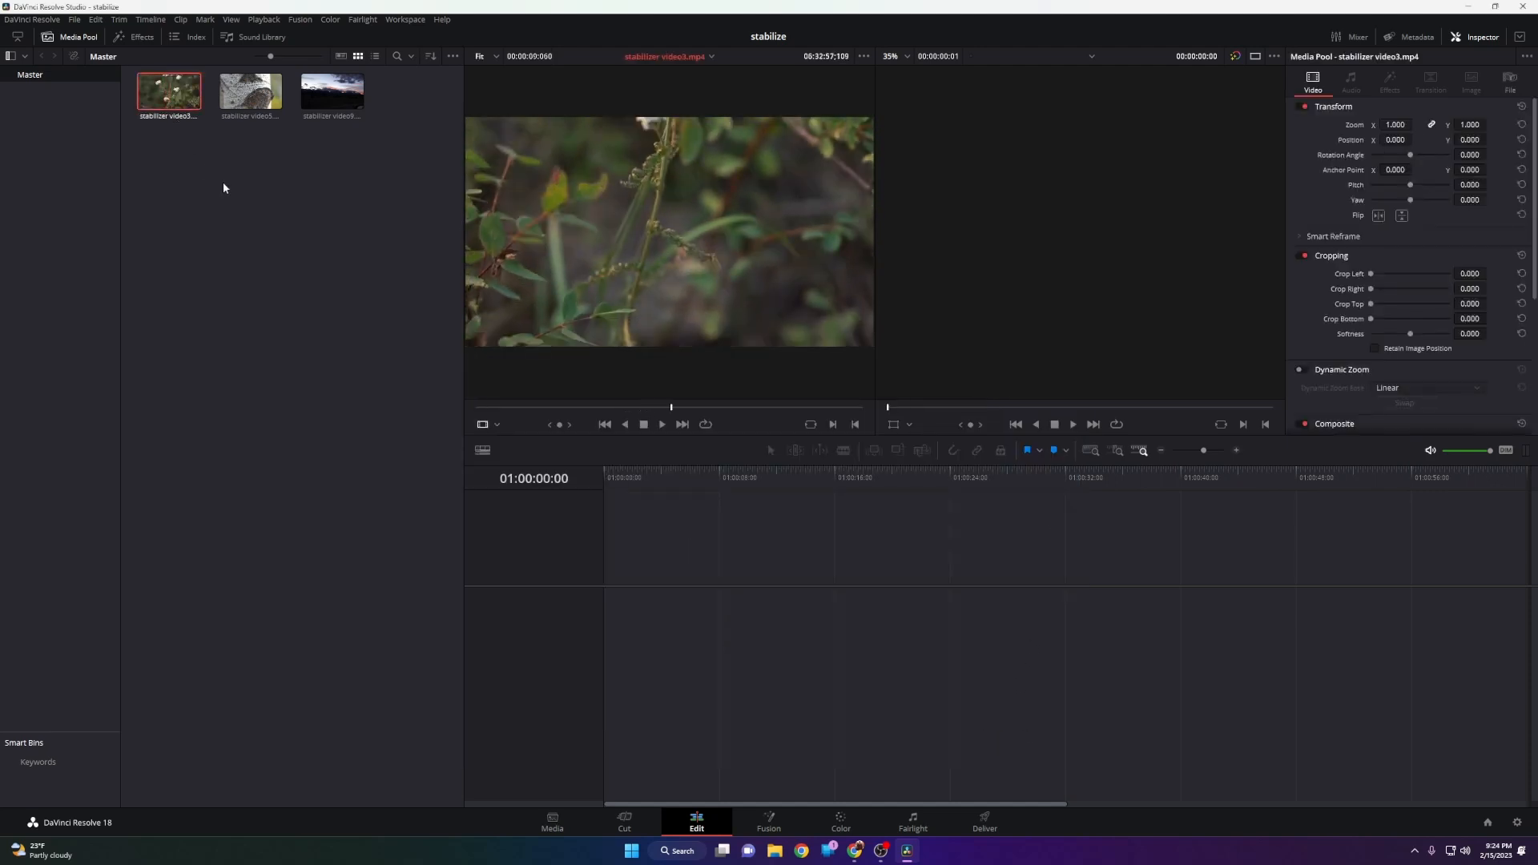
click(577, 406)
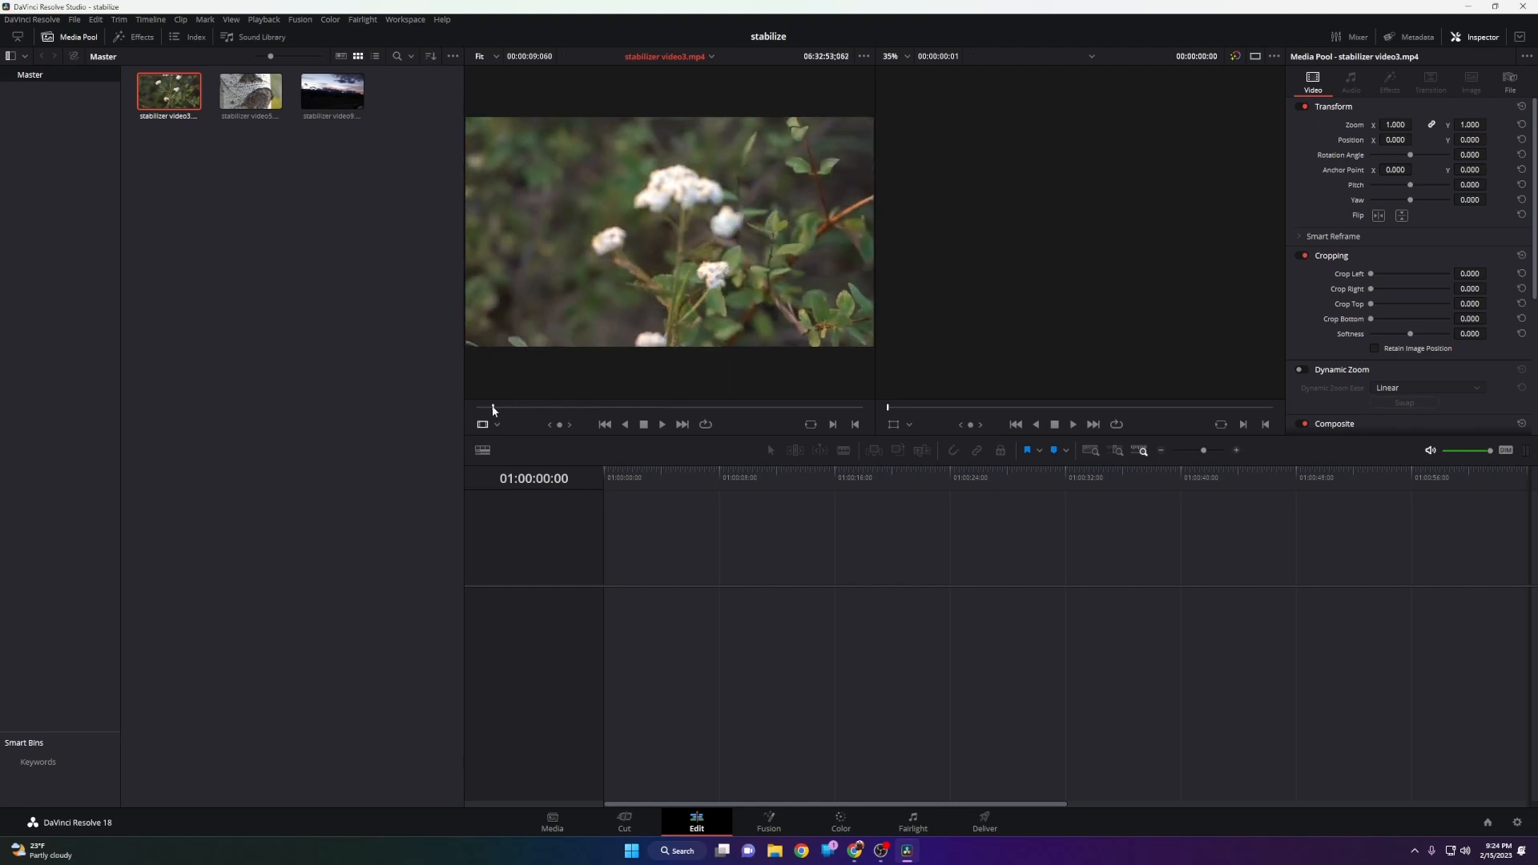
drag(580, 406, 826, 410)
key(i)
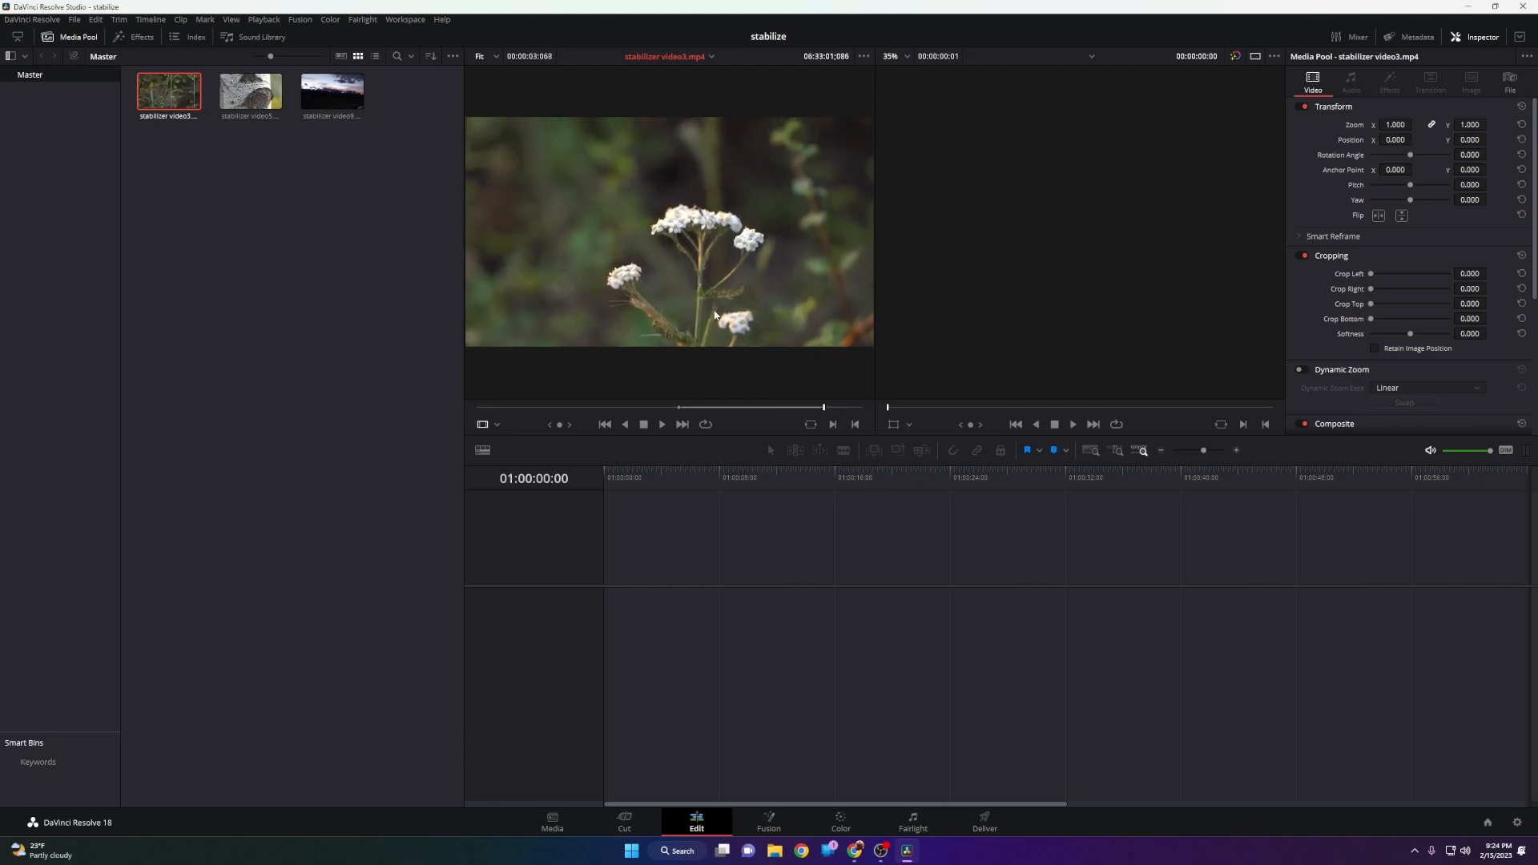
drag(708, 253, 620, 620)
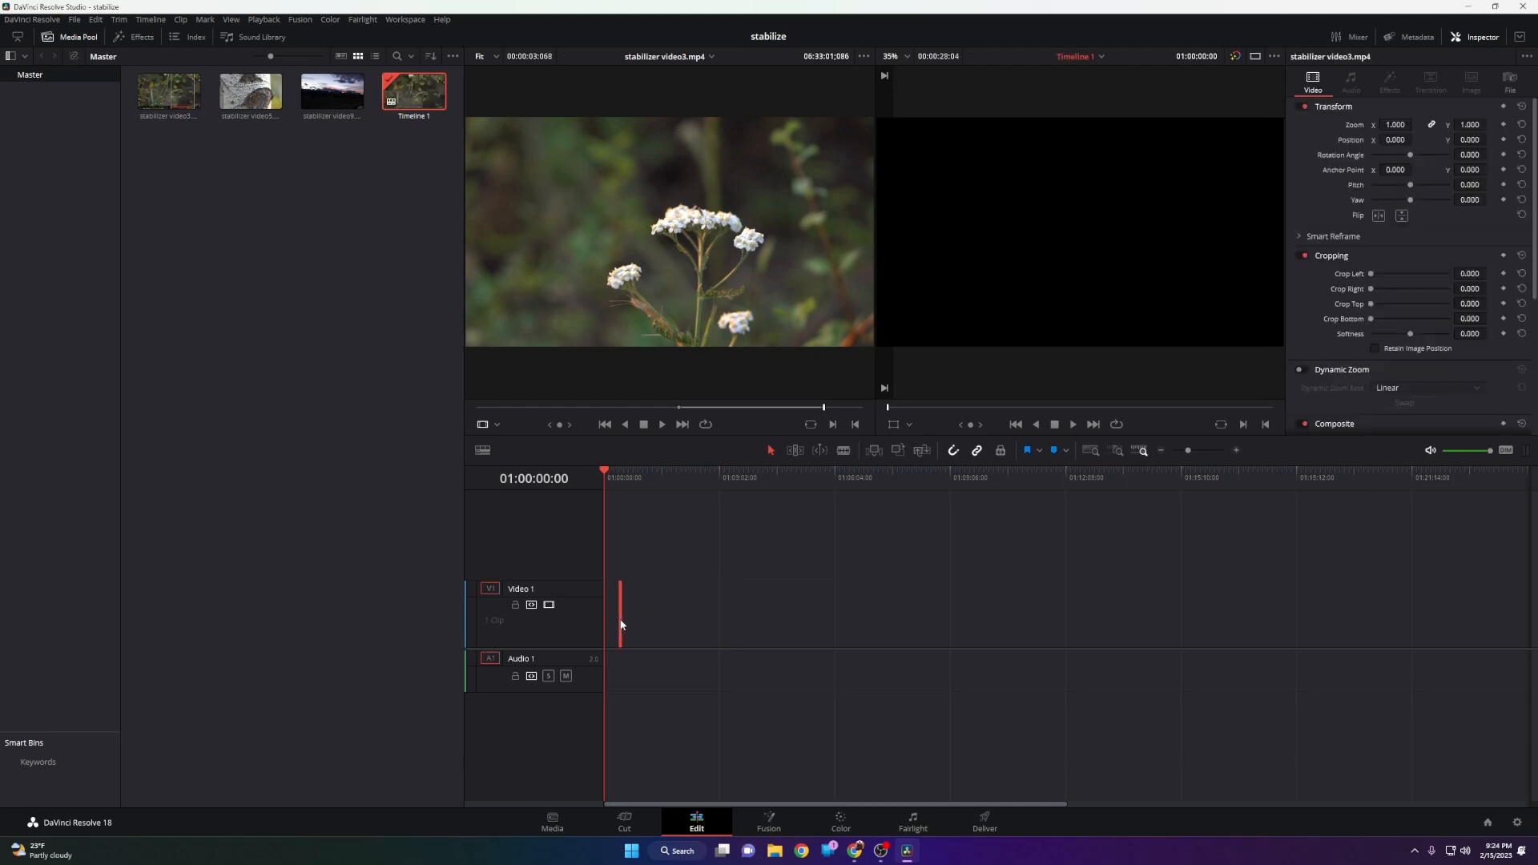
Step: Fit the timeline view to the clip and enlarge the viewers by shrinking the timeline area and the media pool
click(1091, 450)
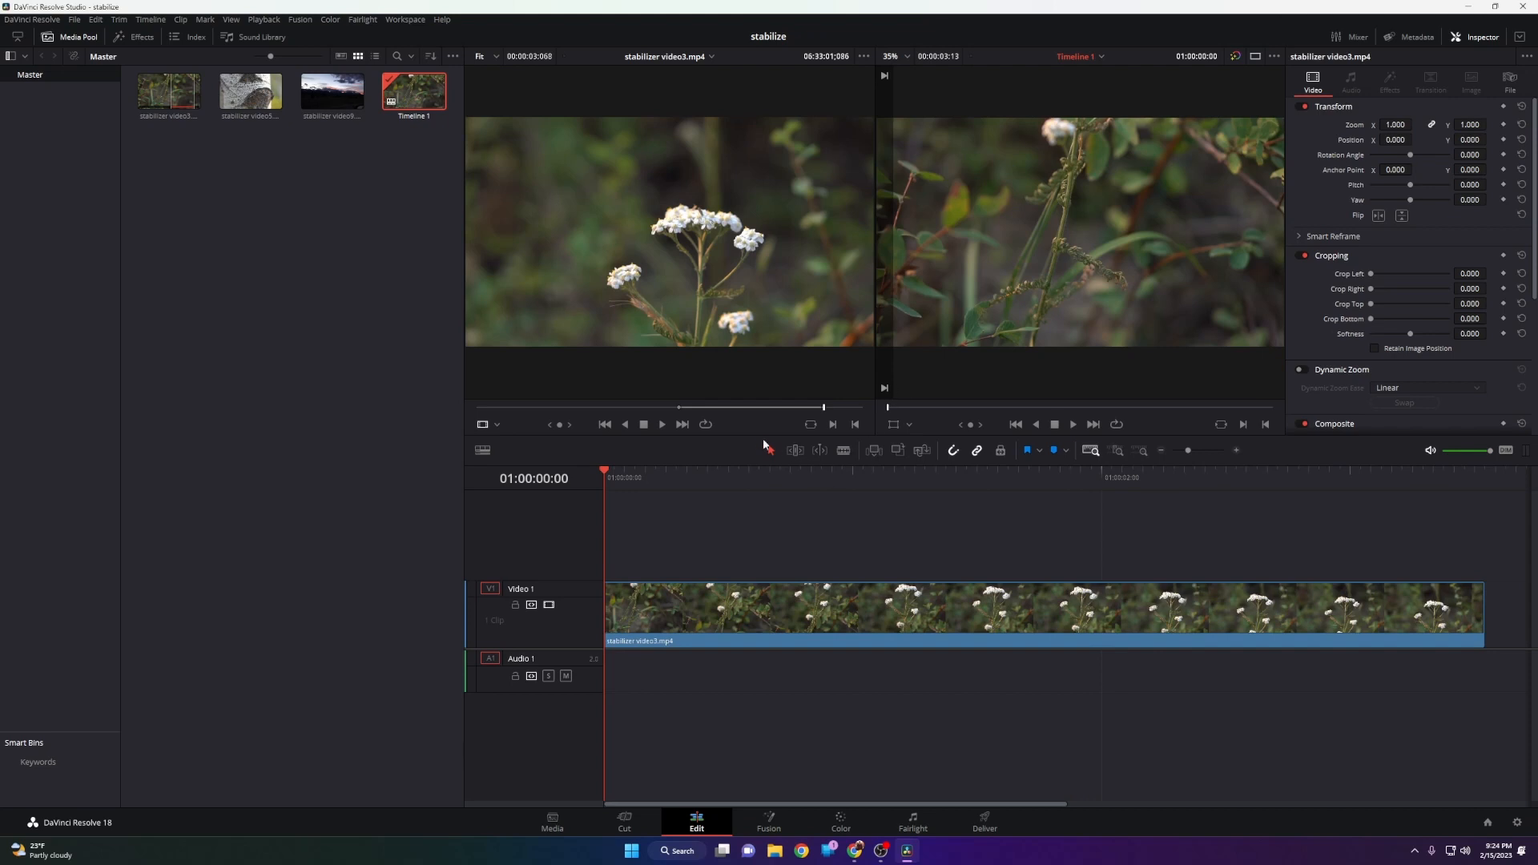
drag(753, 434, 766, 543)
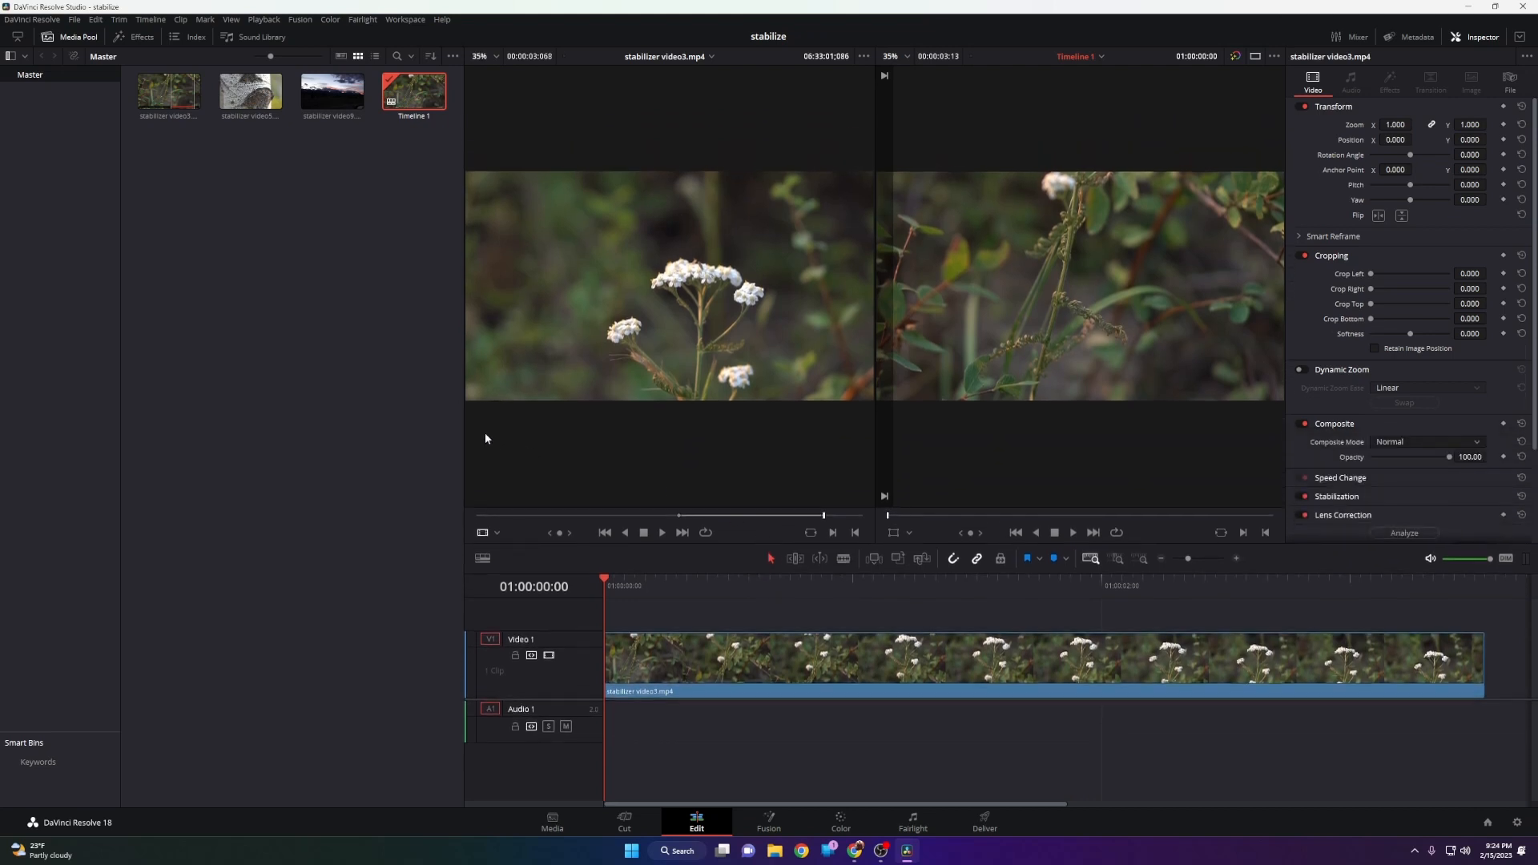
drag(463, 422, 337, 442)
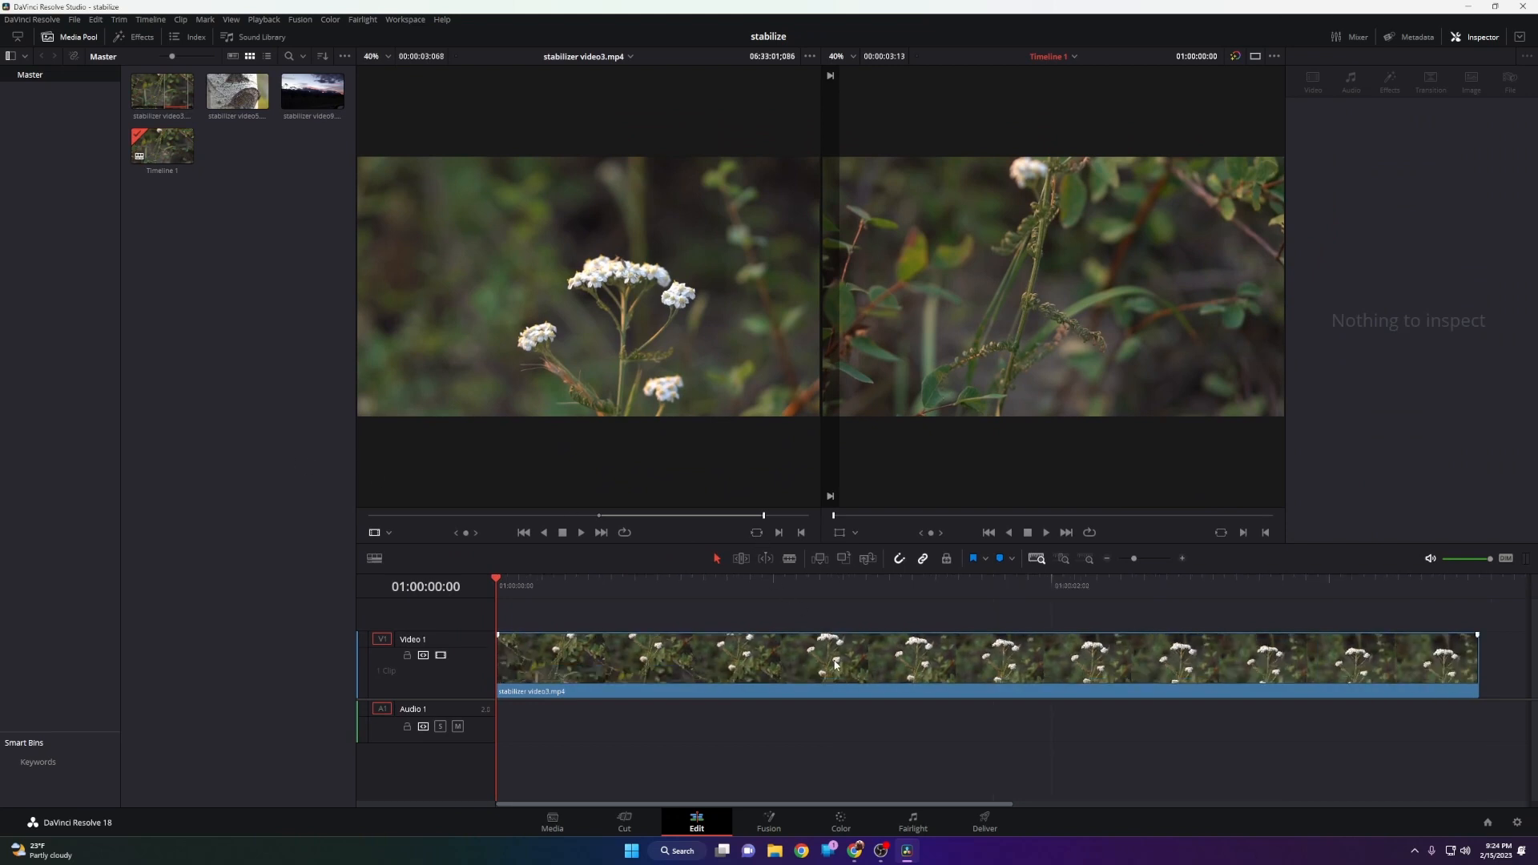
Step: Play the stabilizer video3 clip on the timeline and return the playhead to the start
scroll(831, 703, down, 4)
scroll(834, 701, down, 3)
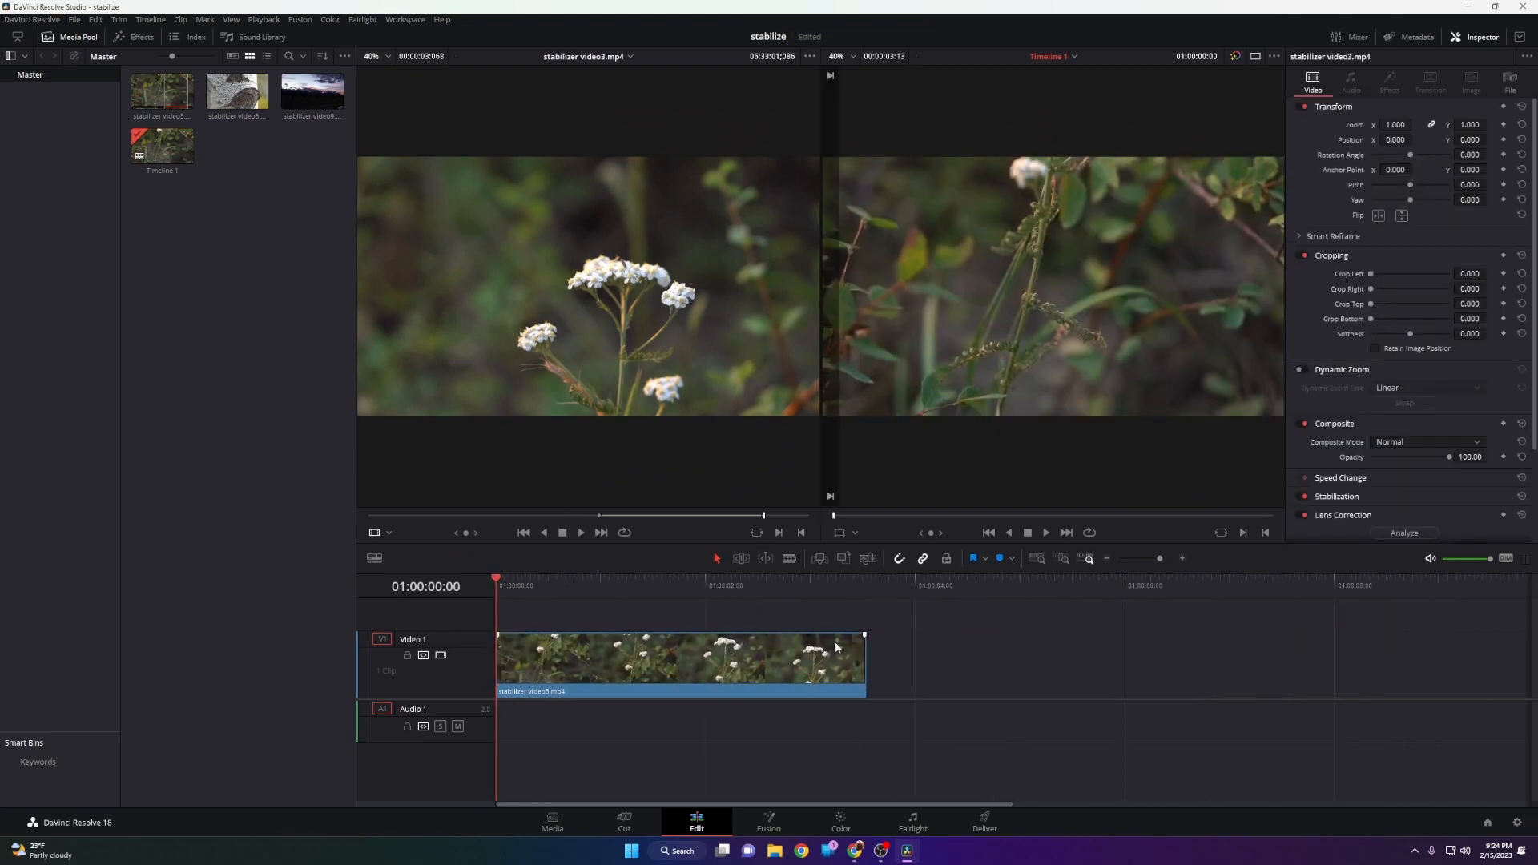
key(space)
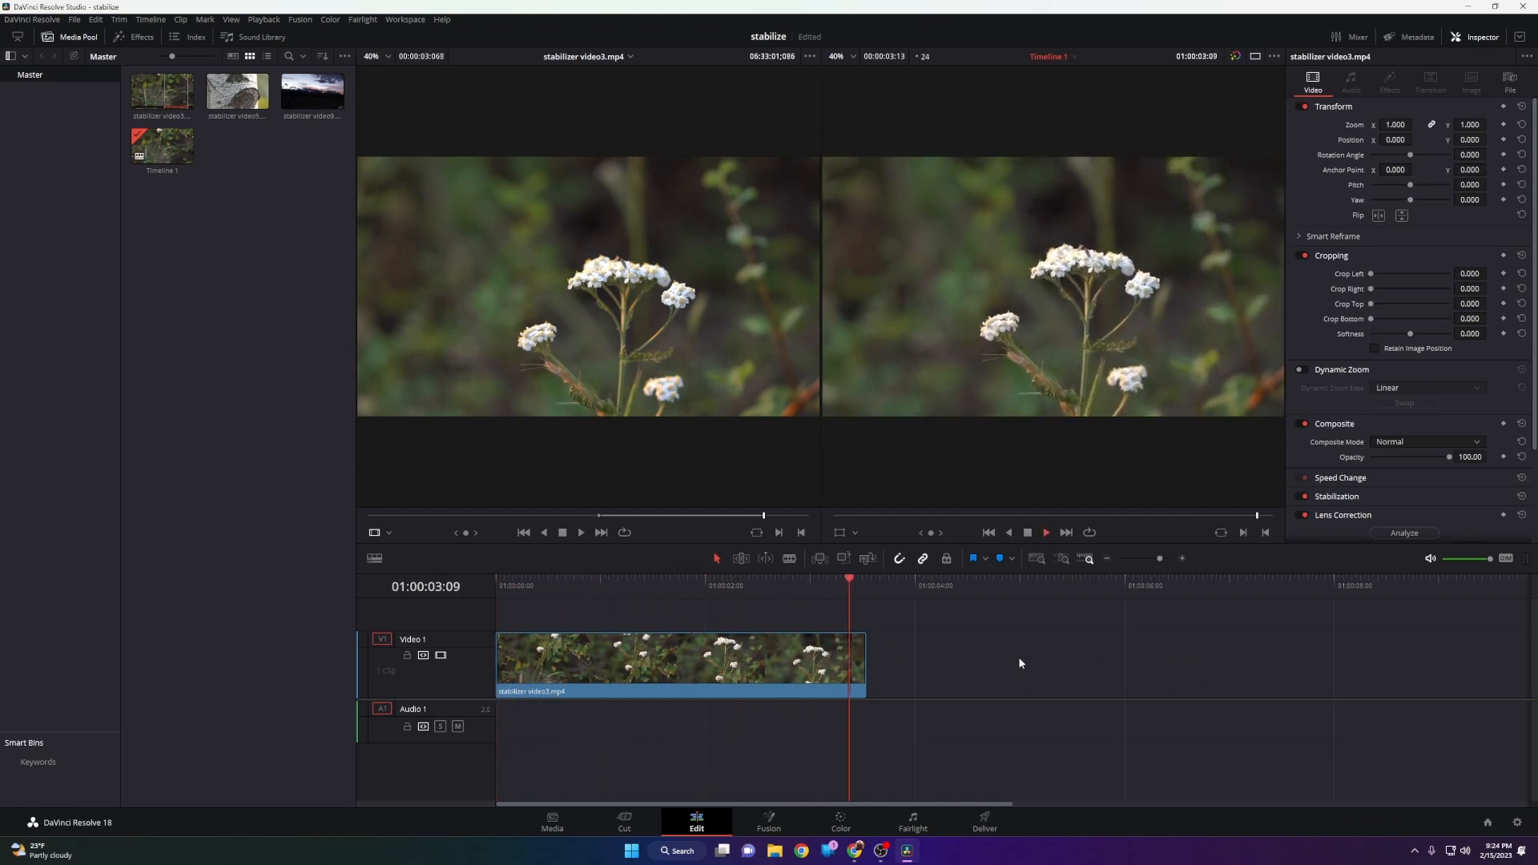
drag(745, 594, 474, 609)
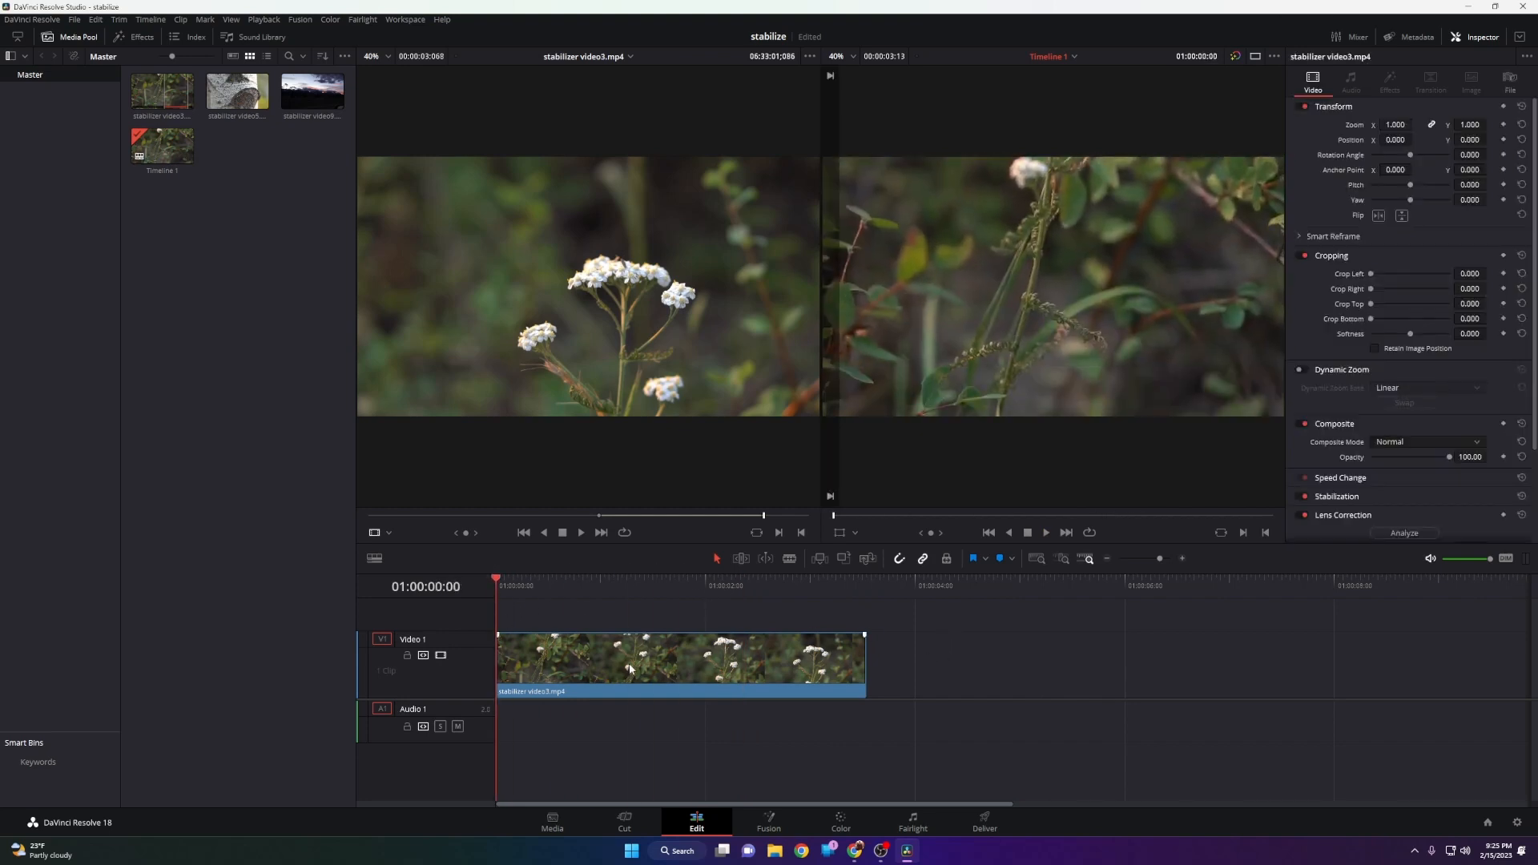
Step: Set the speed of the stabilizer video3 clip on the timeline to 30% in its Speed Change settings
click(563, 667)
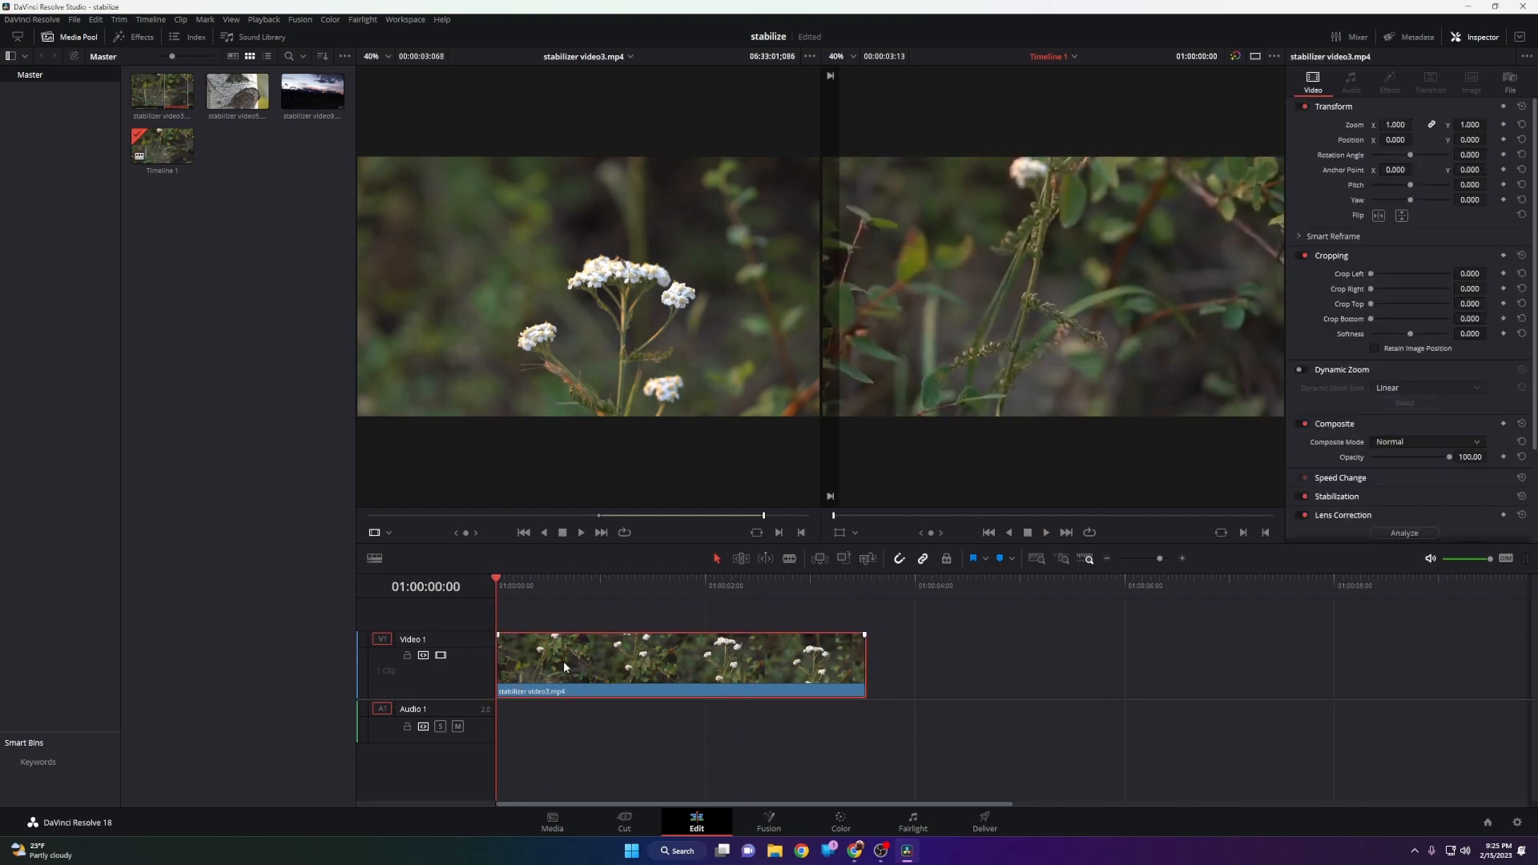
click(1463, 36)
click(1482, 35)
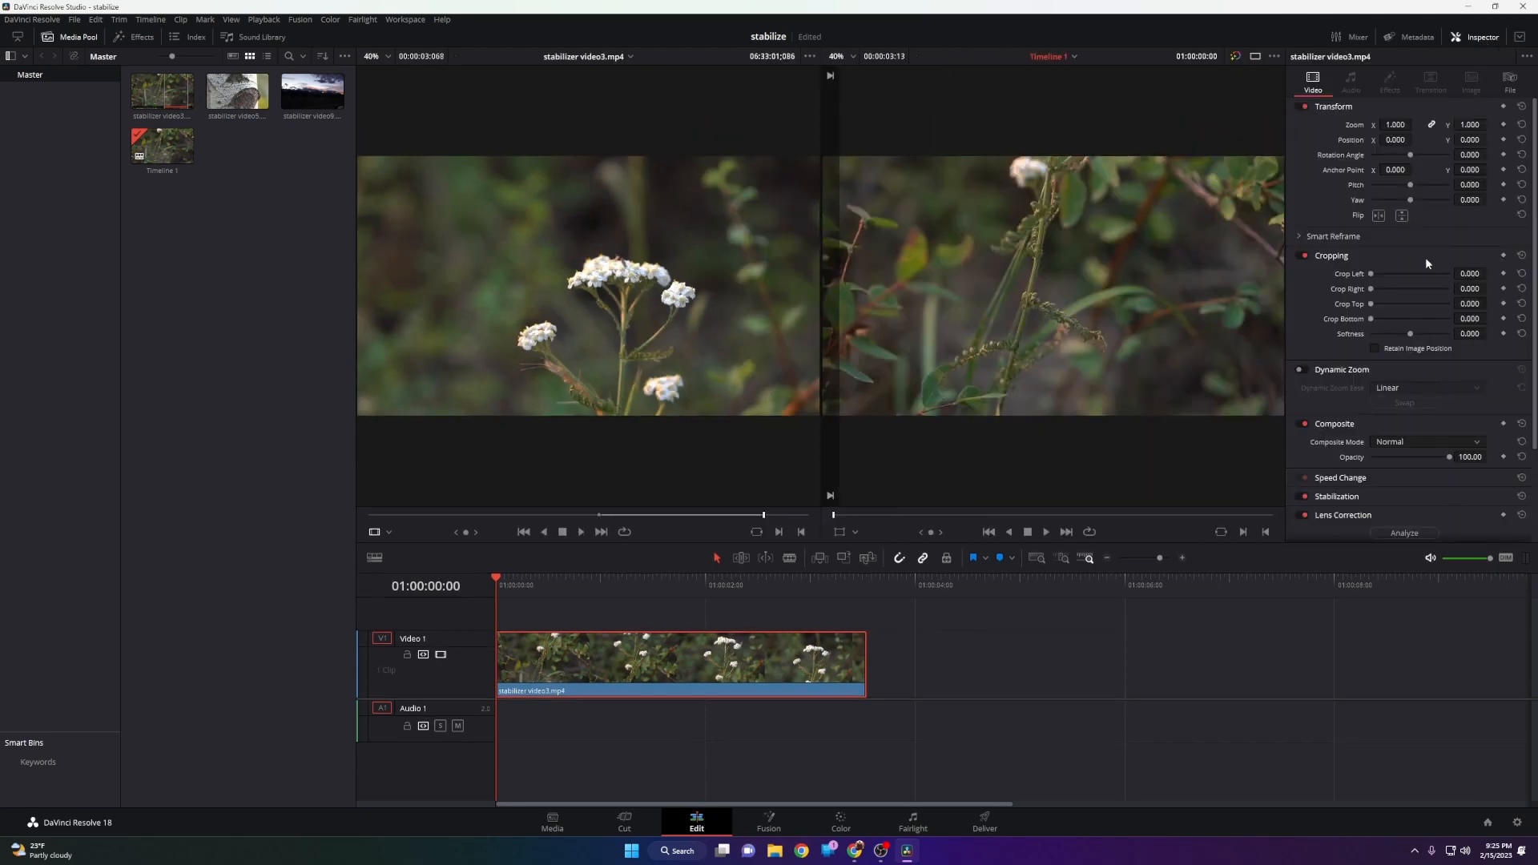
scroll(1426, 262, down, 3)
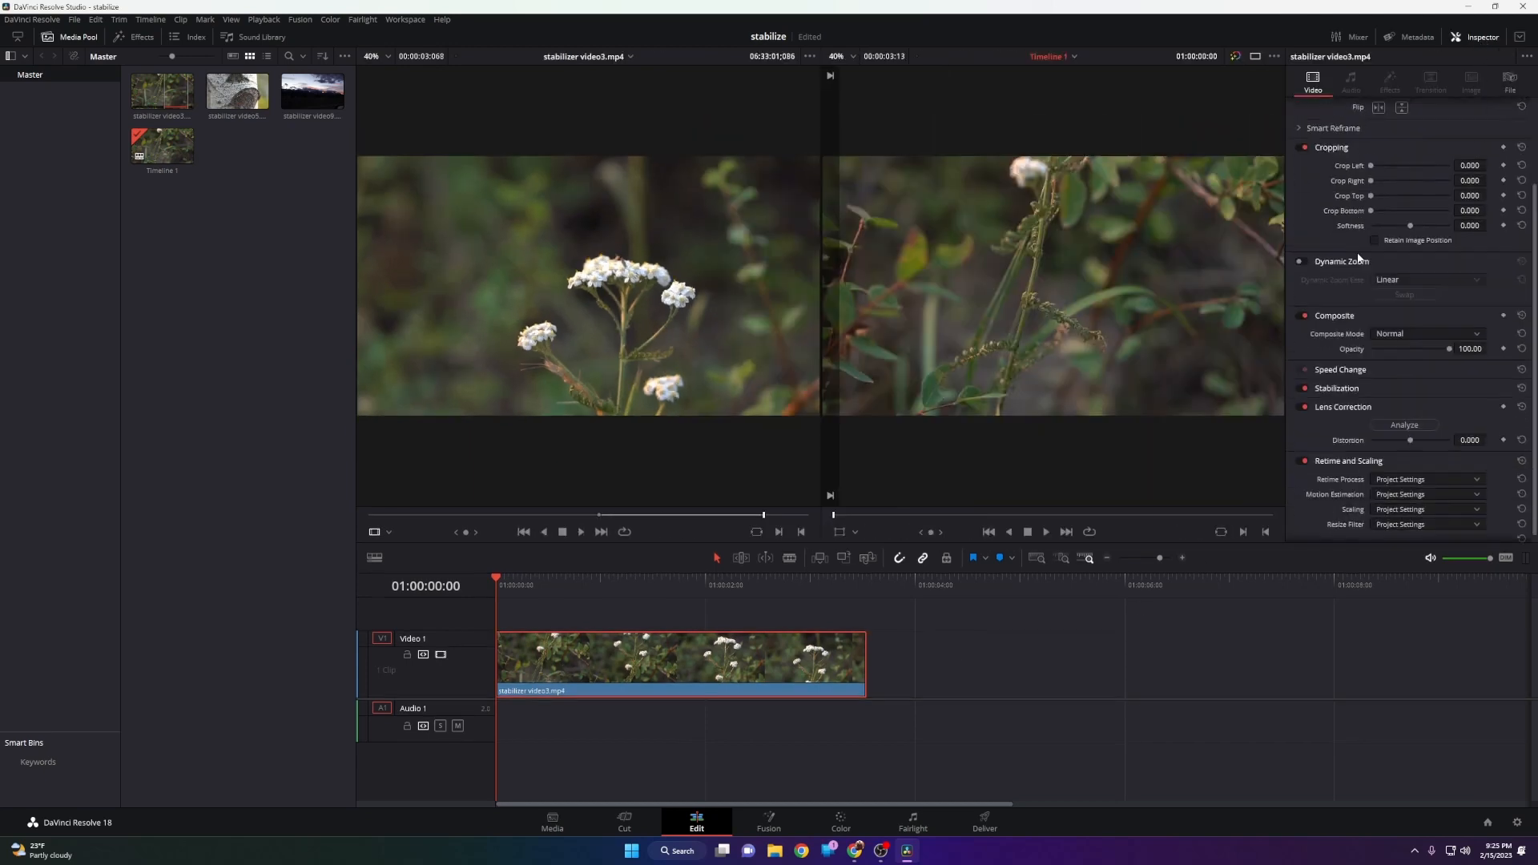
click(1341, 360)
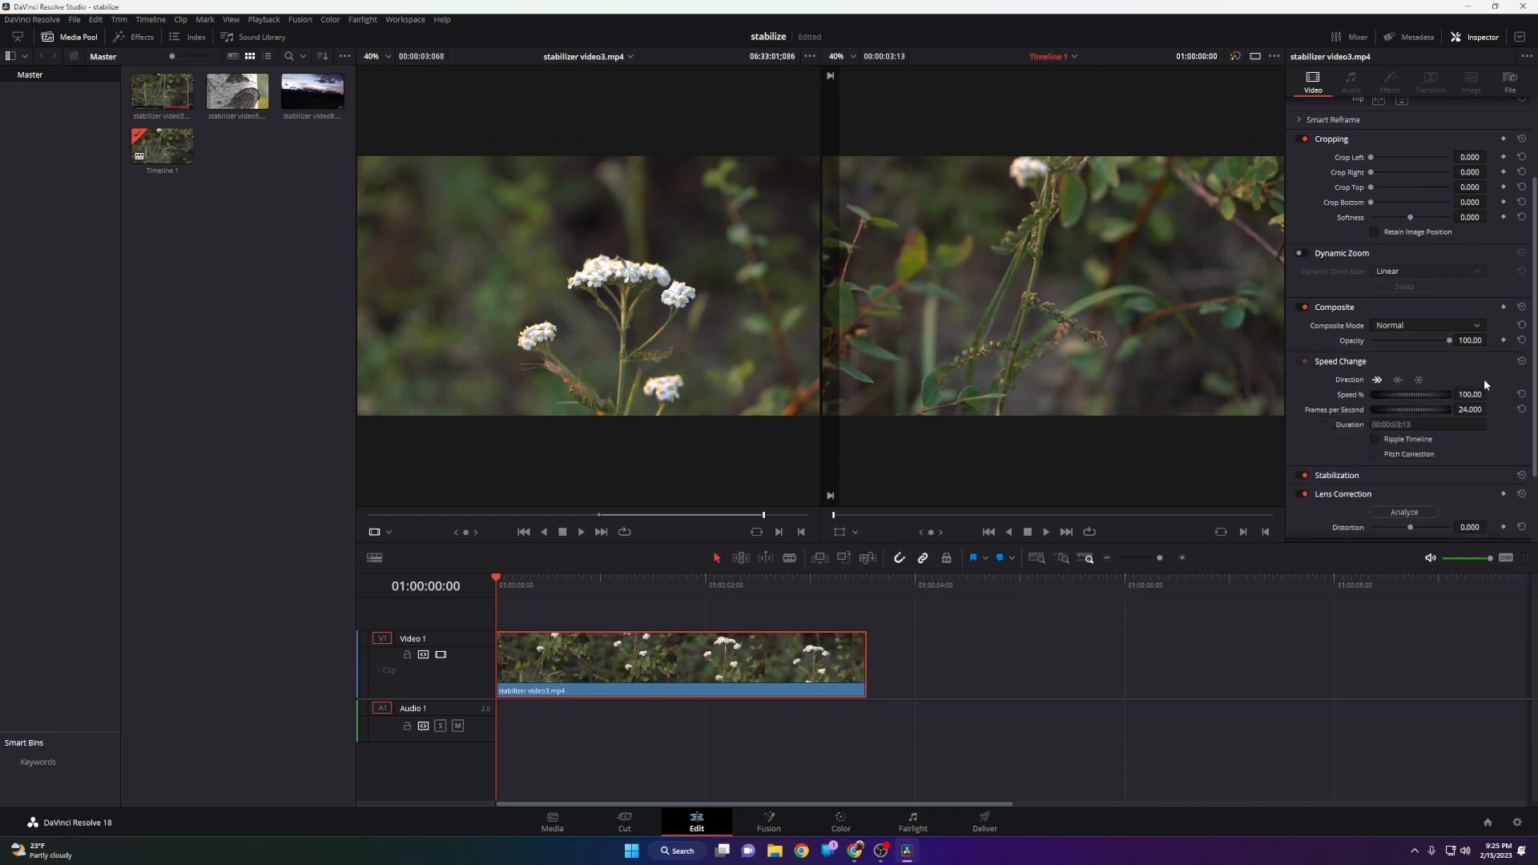
scroll(1466, 377, down, 1)
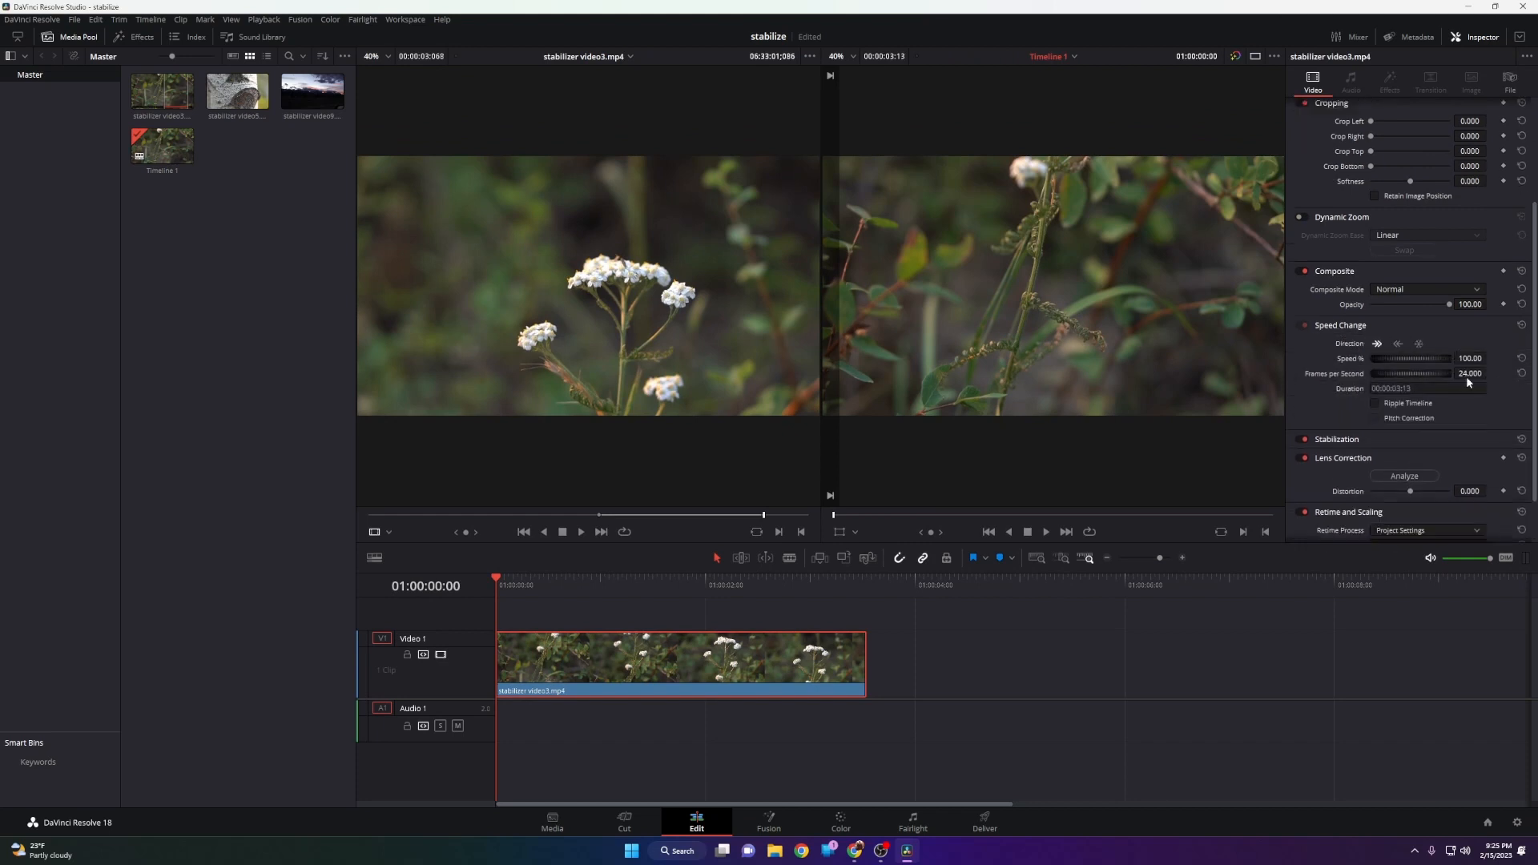
click(1471, 358)
text(30)
key(Return)
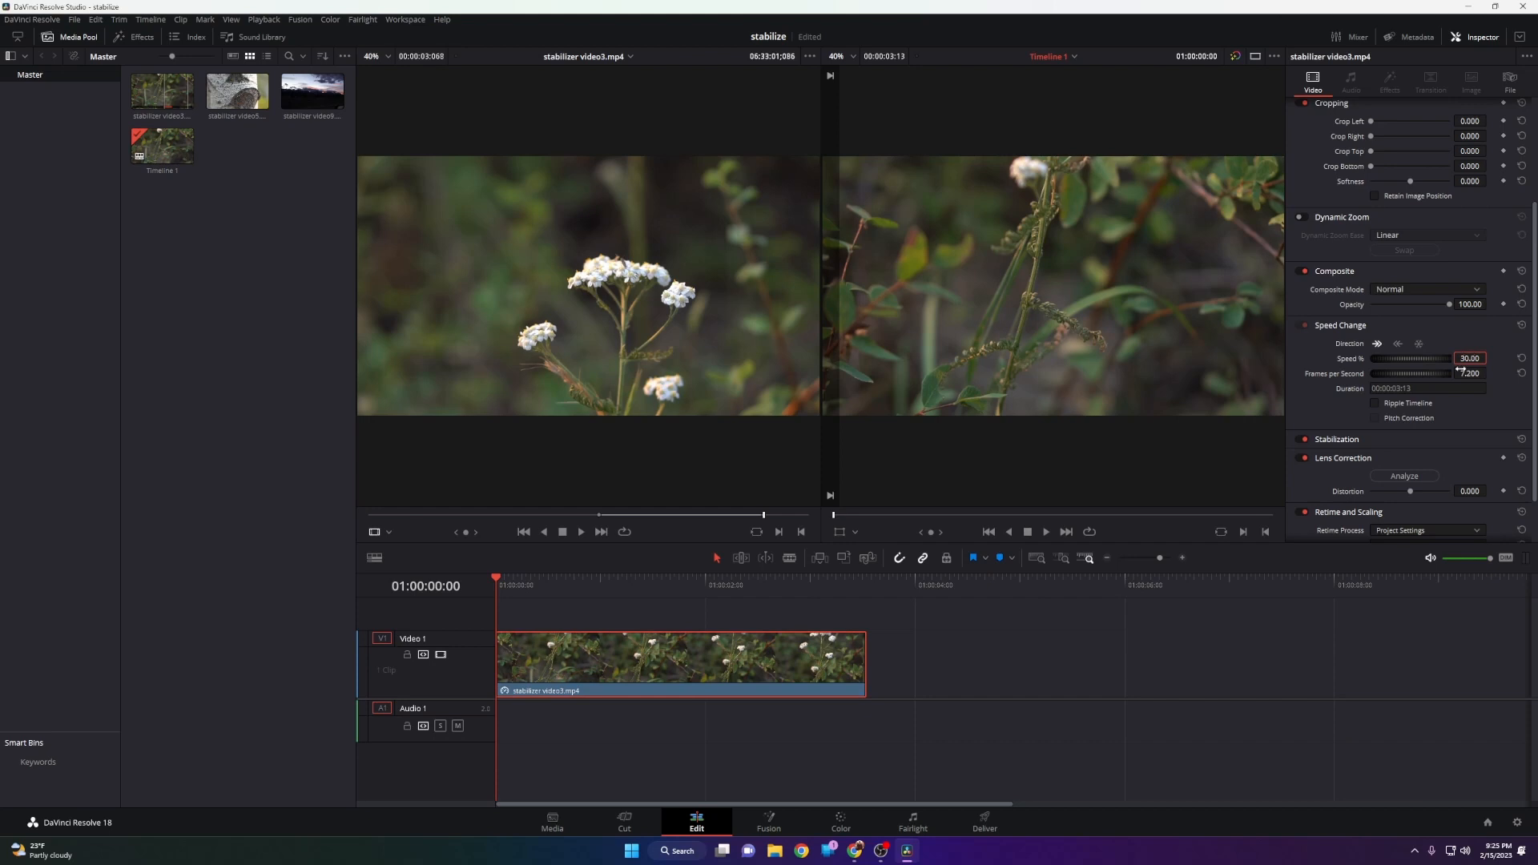
Step: Play back the slowed clip and extend its end on the timeline to a duration of 00:00:12:04
drag(605, 593, 472, 605)
key(space)
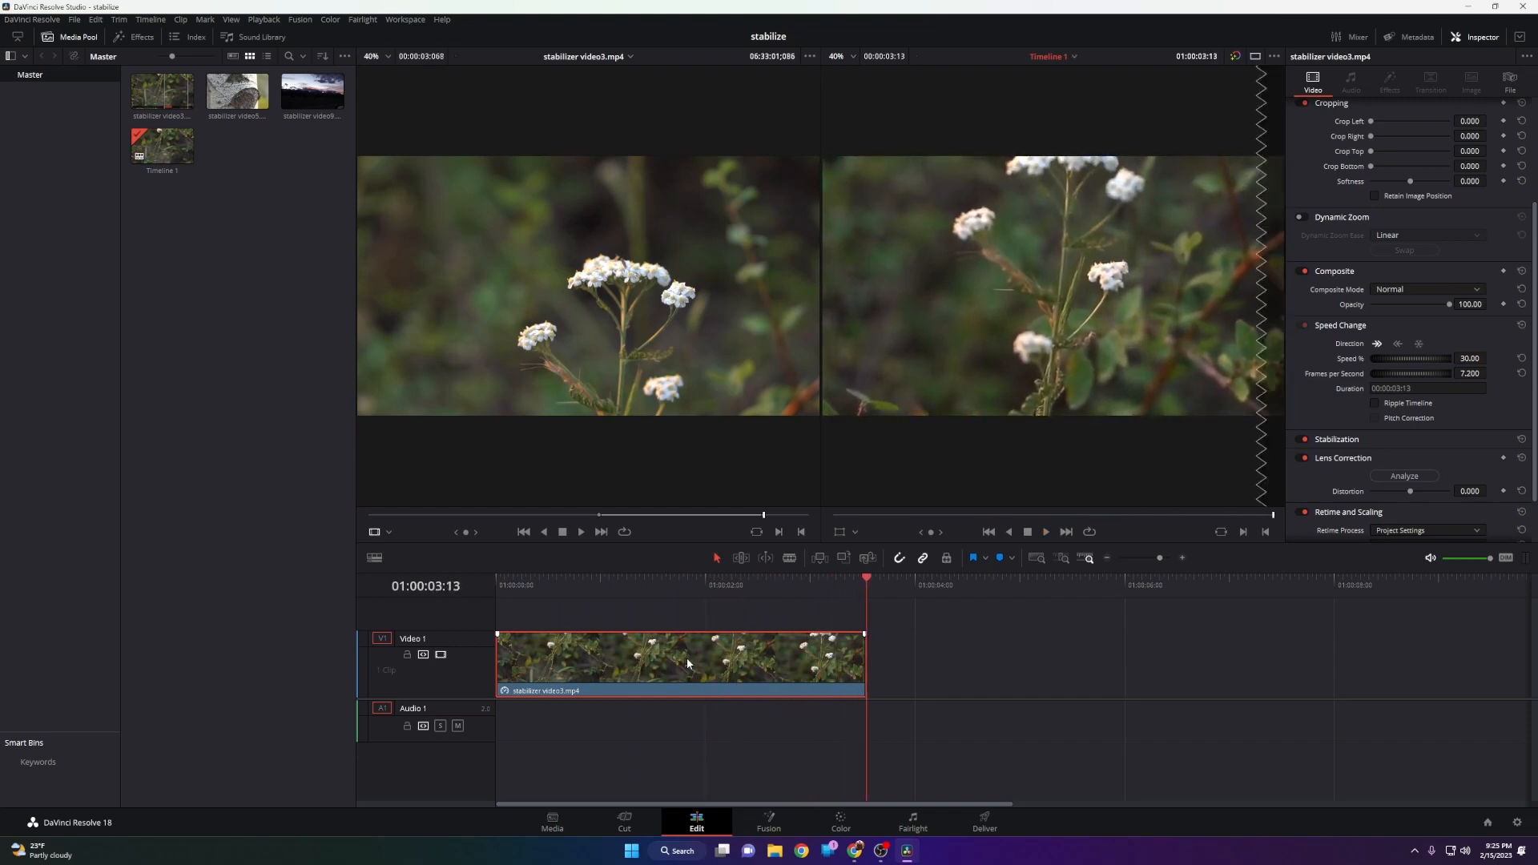
click(860, 678)
drag(866, 673, 1488, 687)
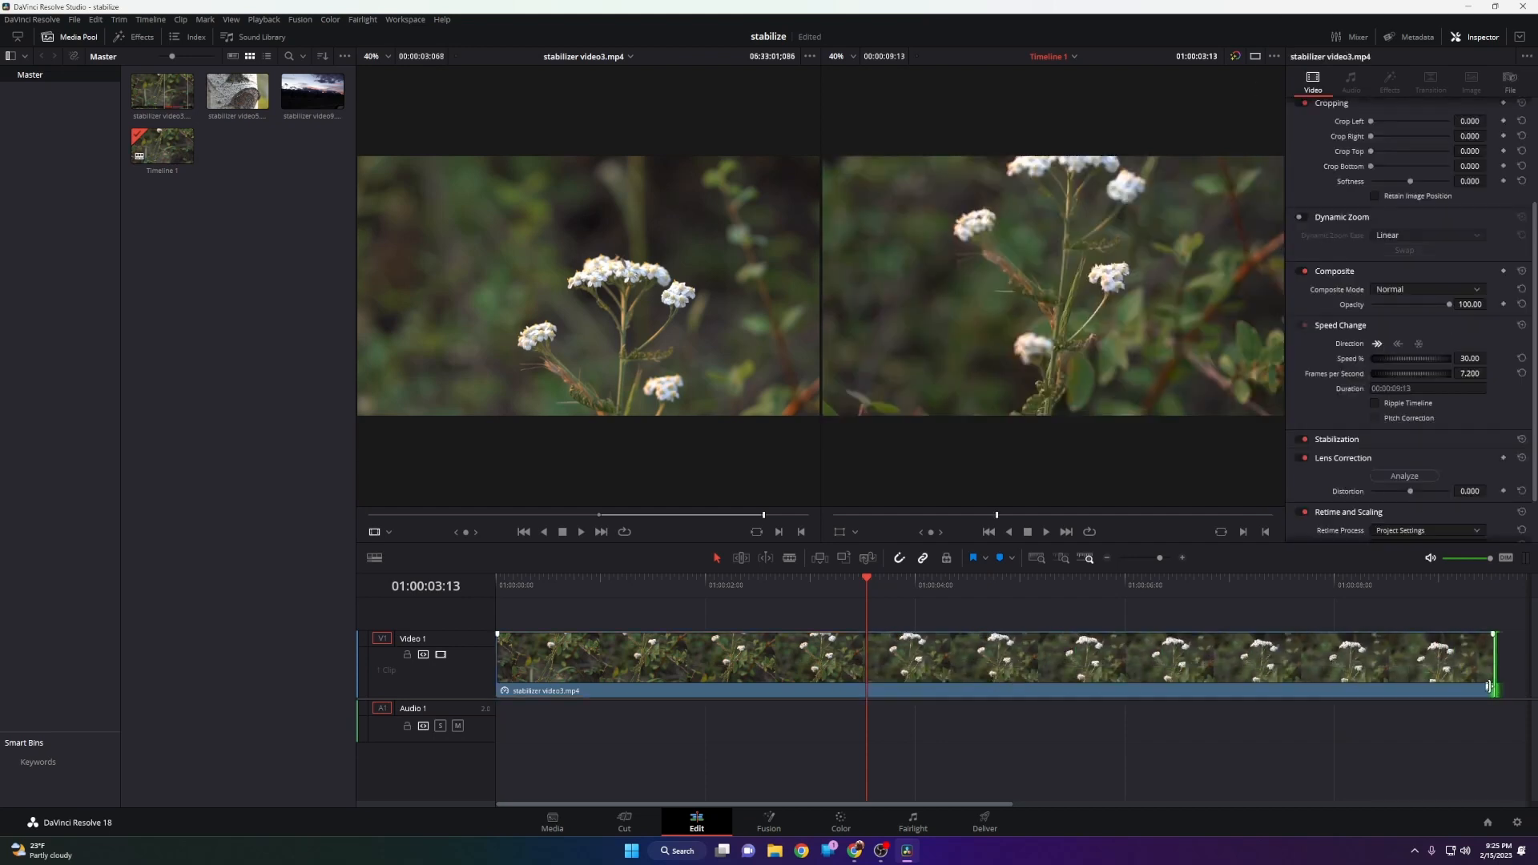
scroll(1255, 730, down, 4)
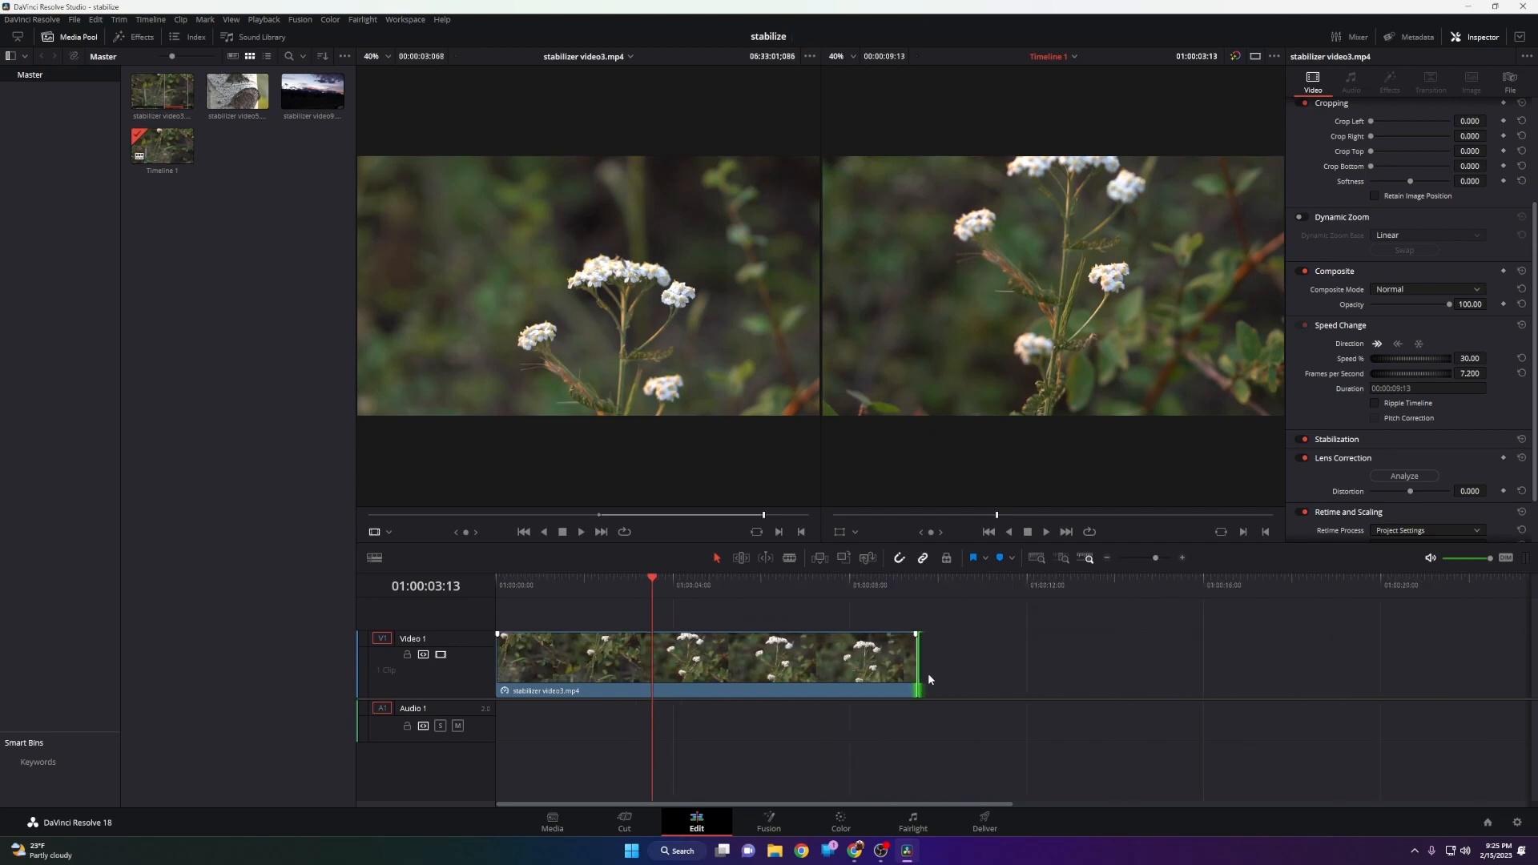
drag(933, 674, 1034, 684)
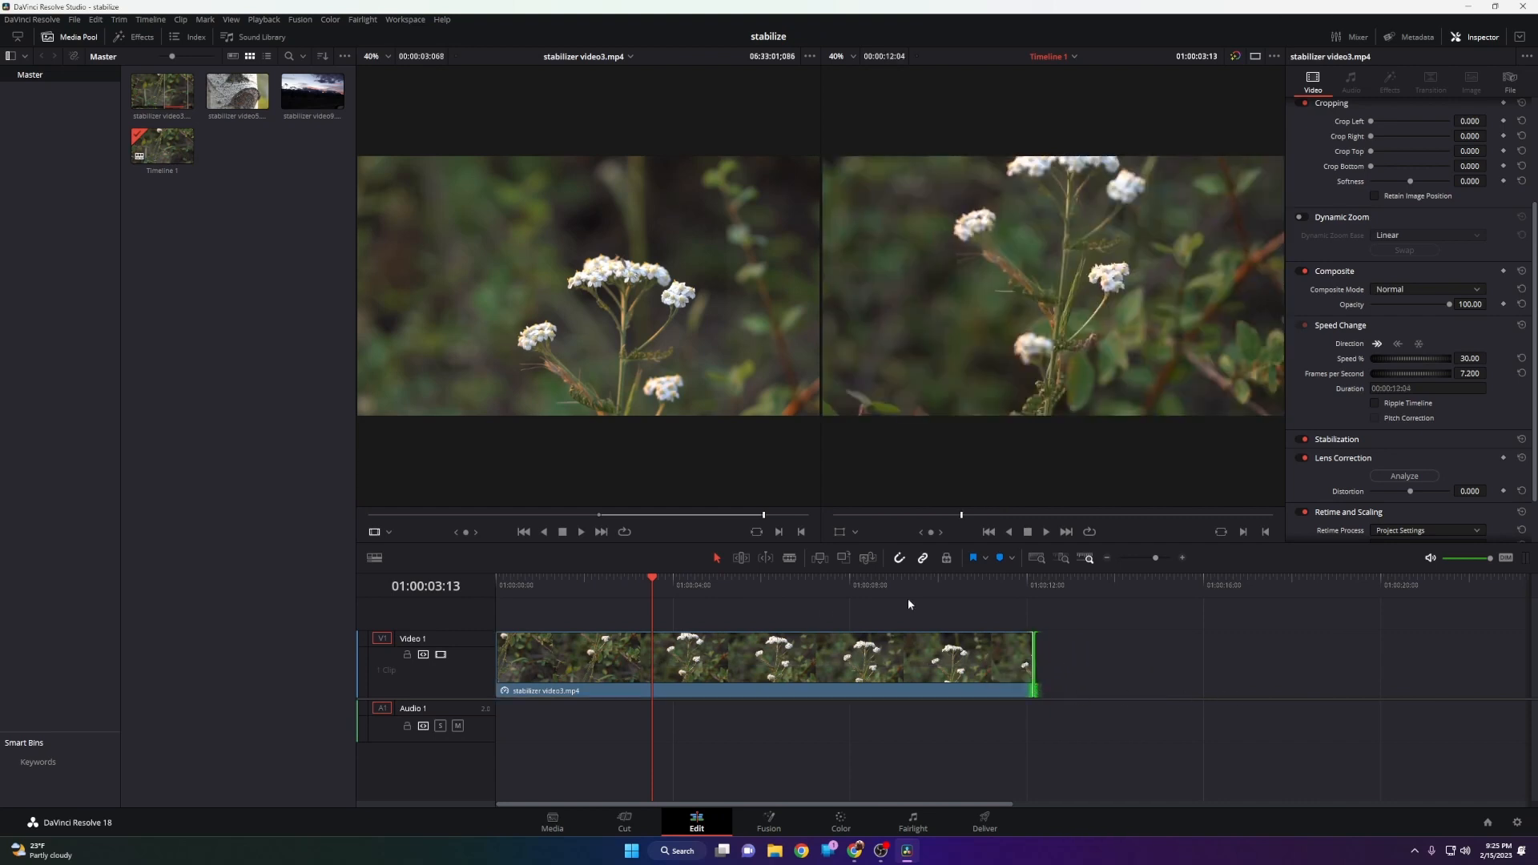
Step: Play the extended slow-motion clip from the start of the timeline to check its shakiness
drag(1046, 590, 466, 619)
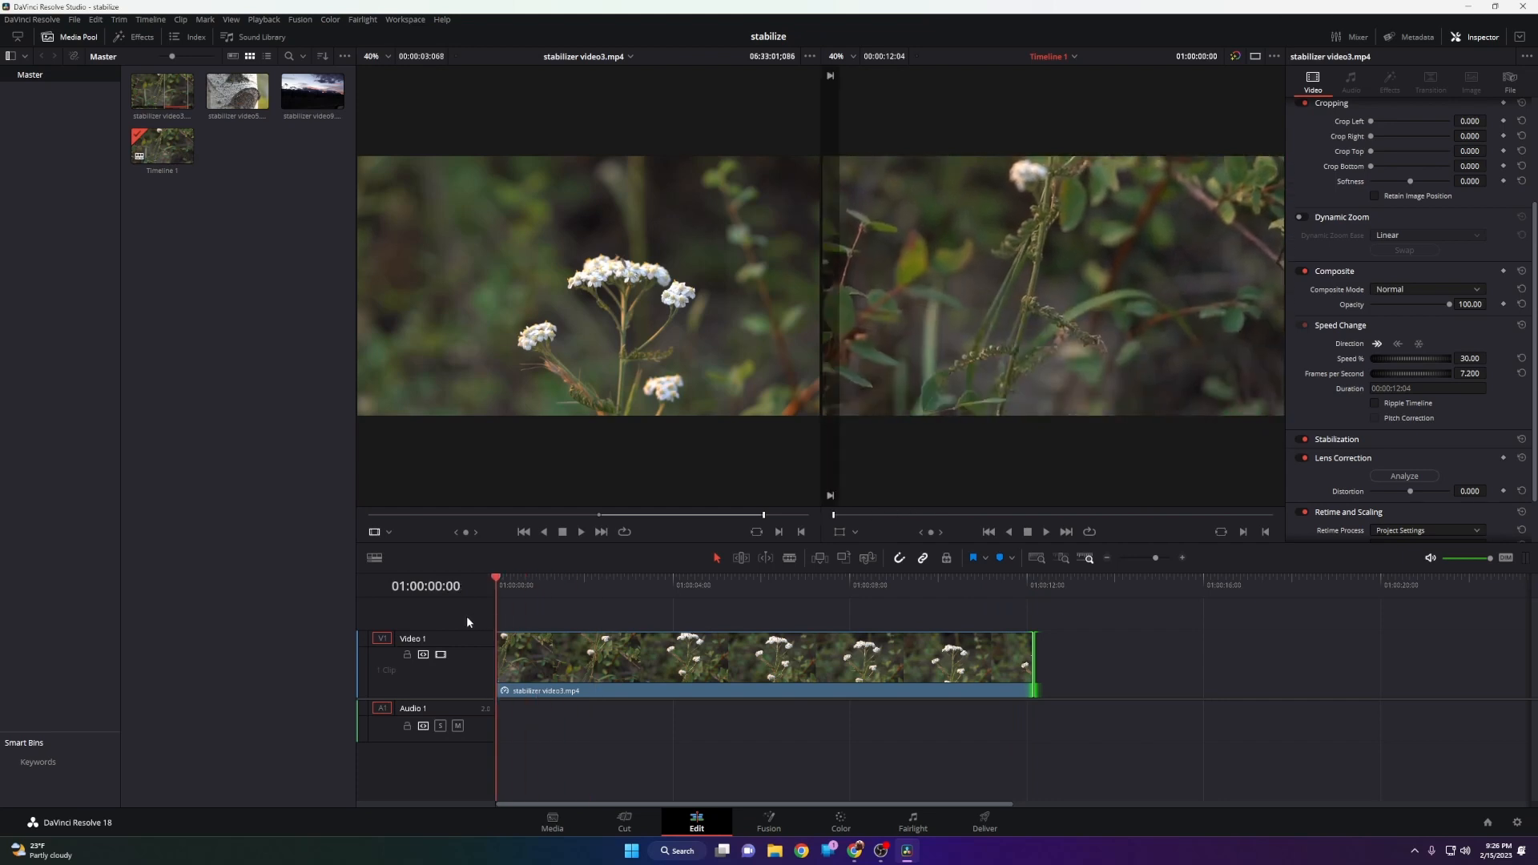
key(space)
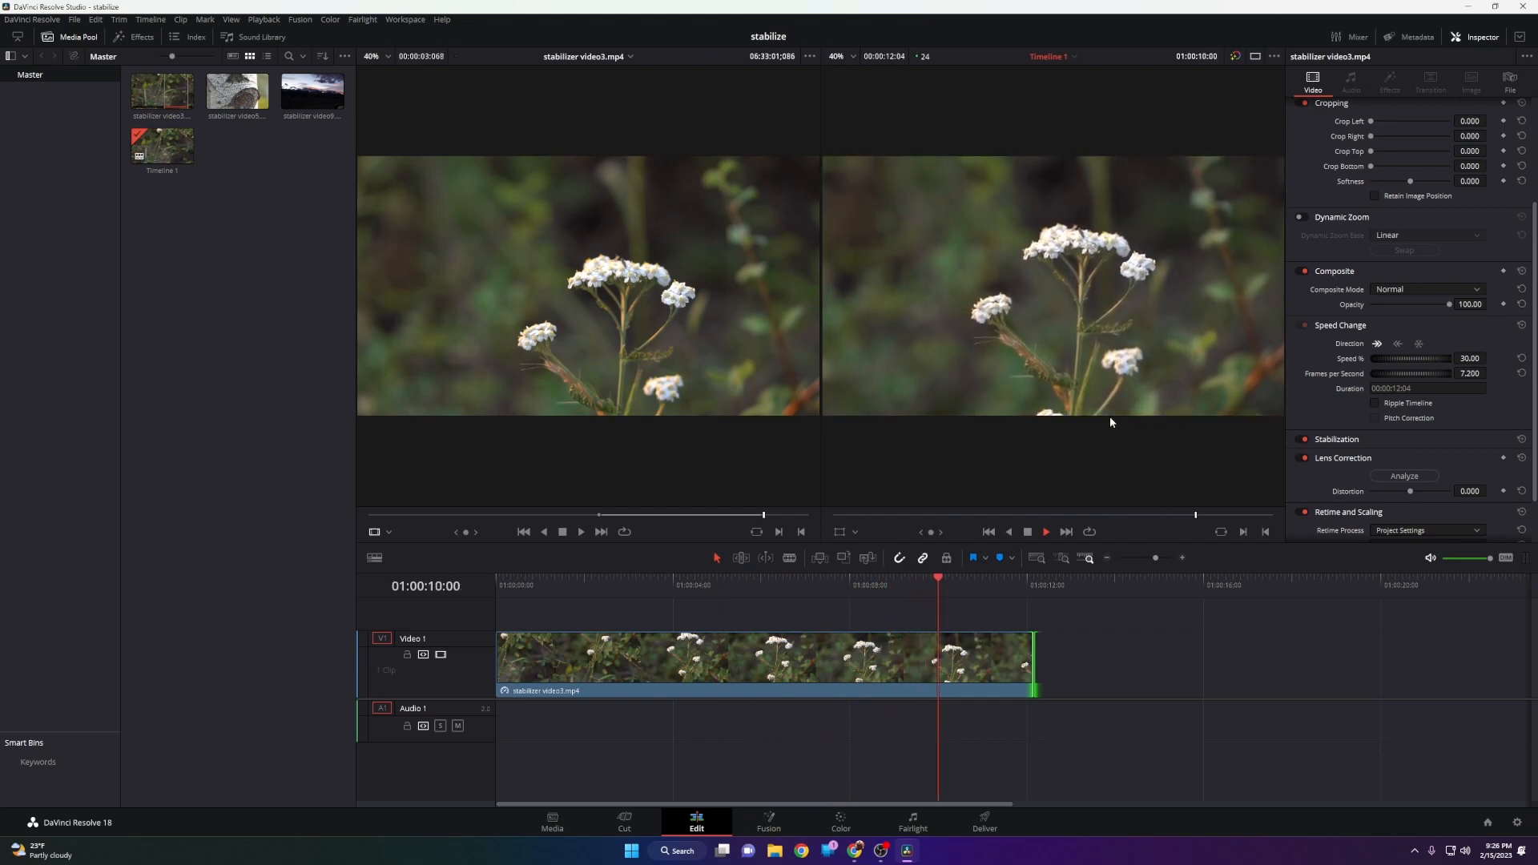
key(space)
Step: Stabilize the slowed clip in Perspective mode and play it back from the start
click(793, 670)
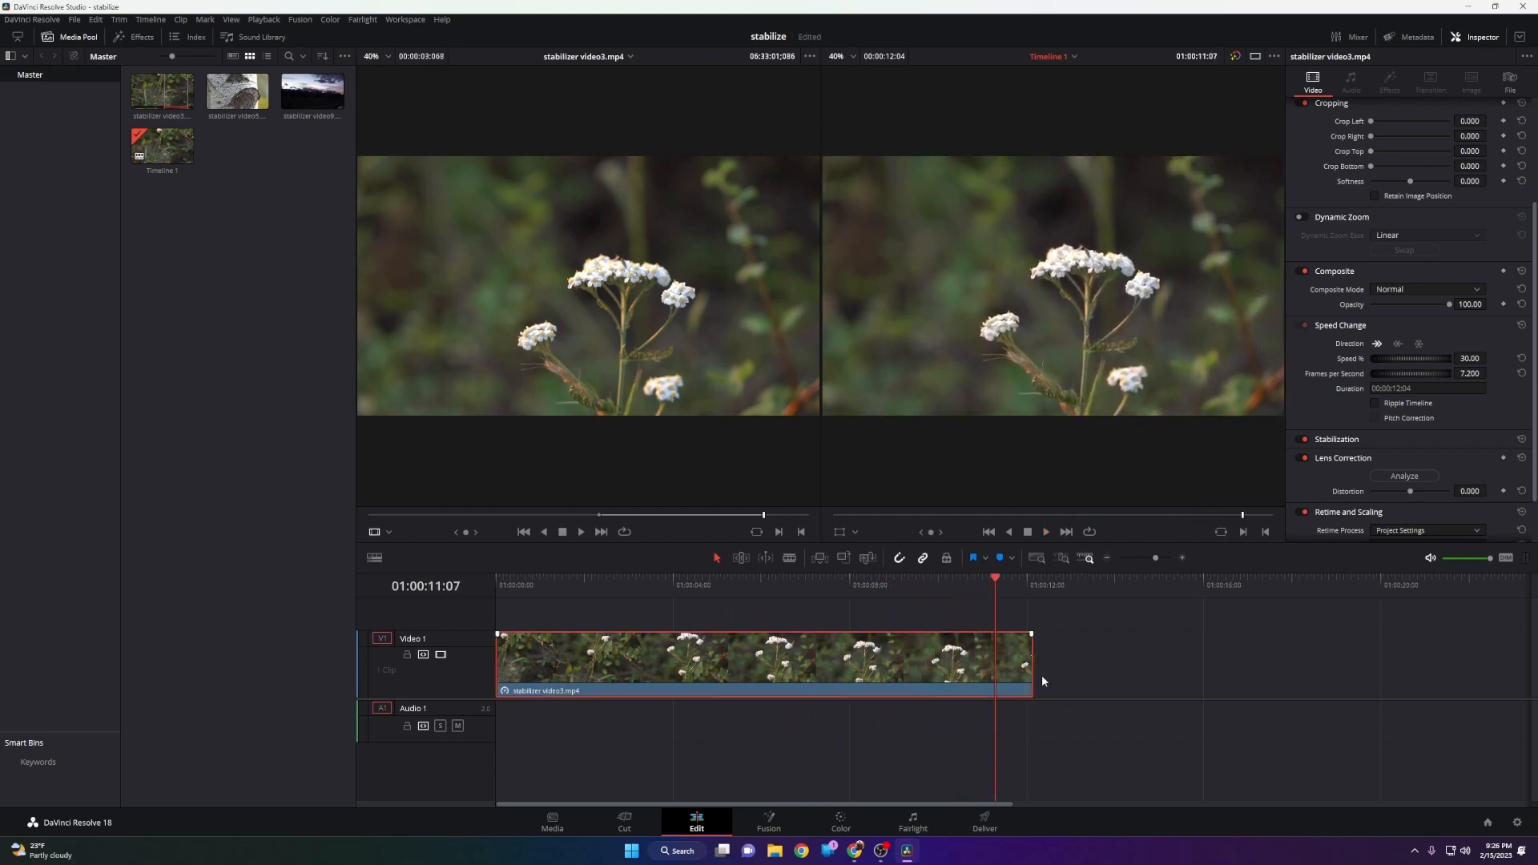
click(1336, 439)
scroll(1333, 403, down, 2)
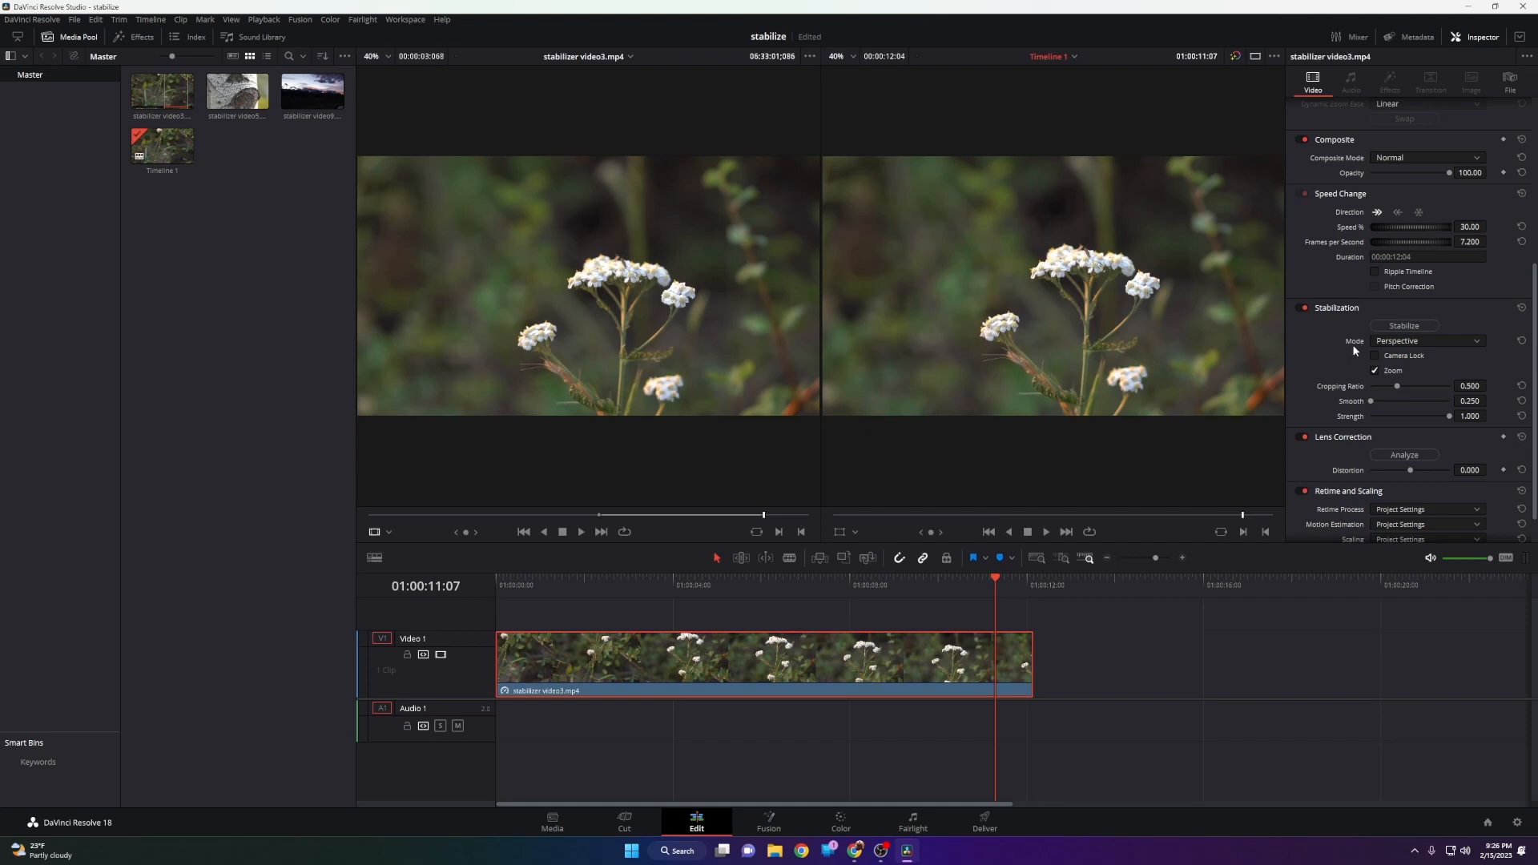
click(1385, 324)
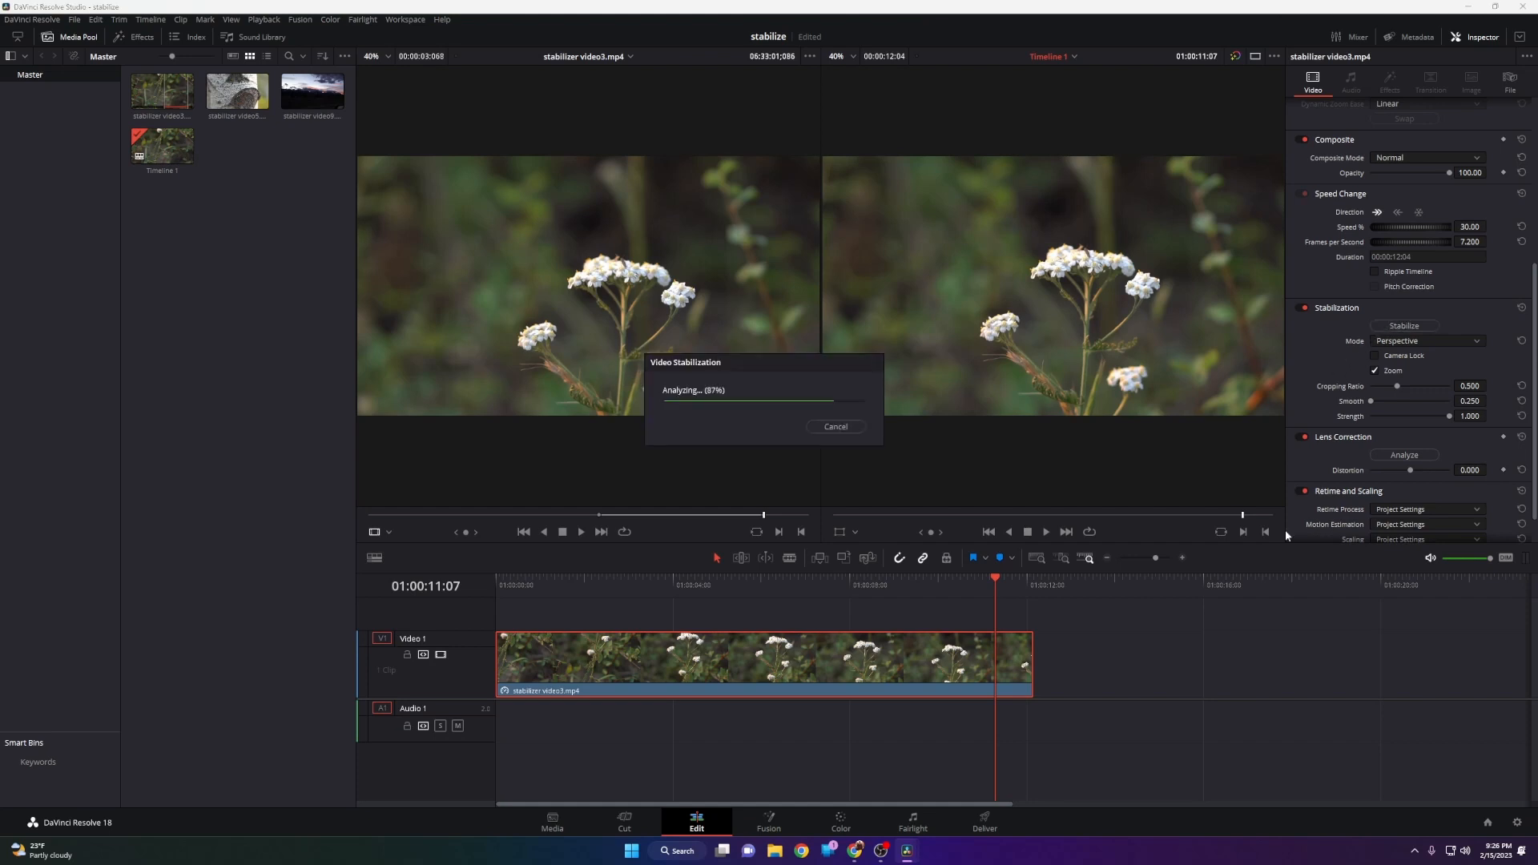
drag(801, 583, 478, 598)
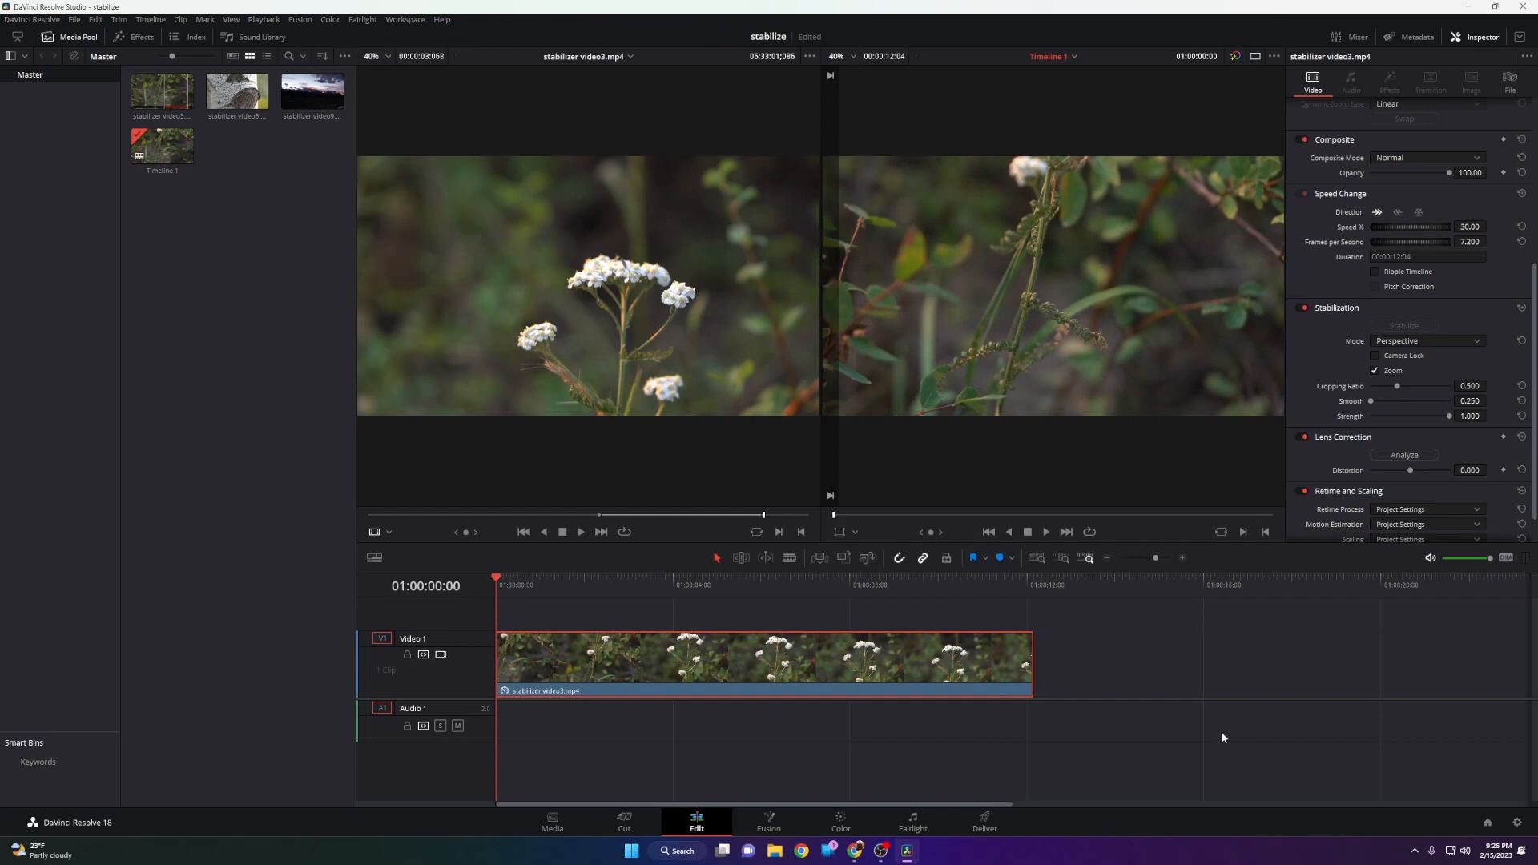
key(space)
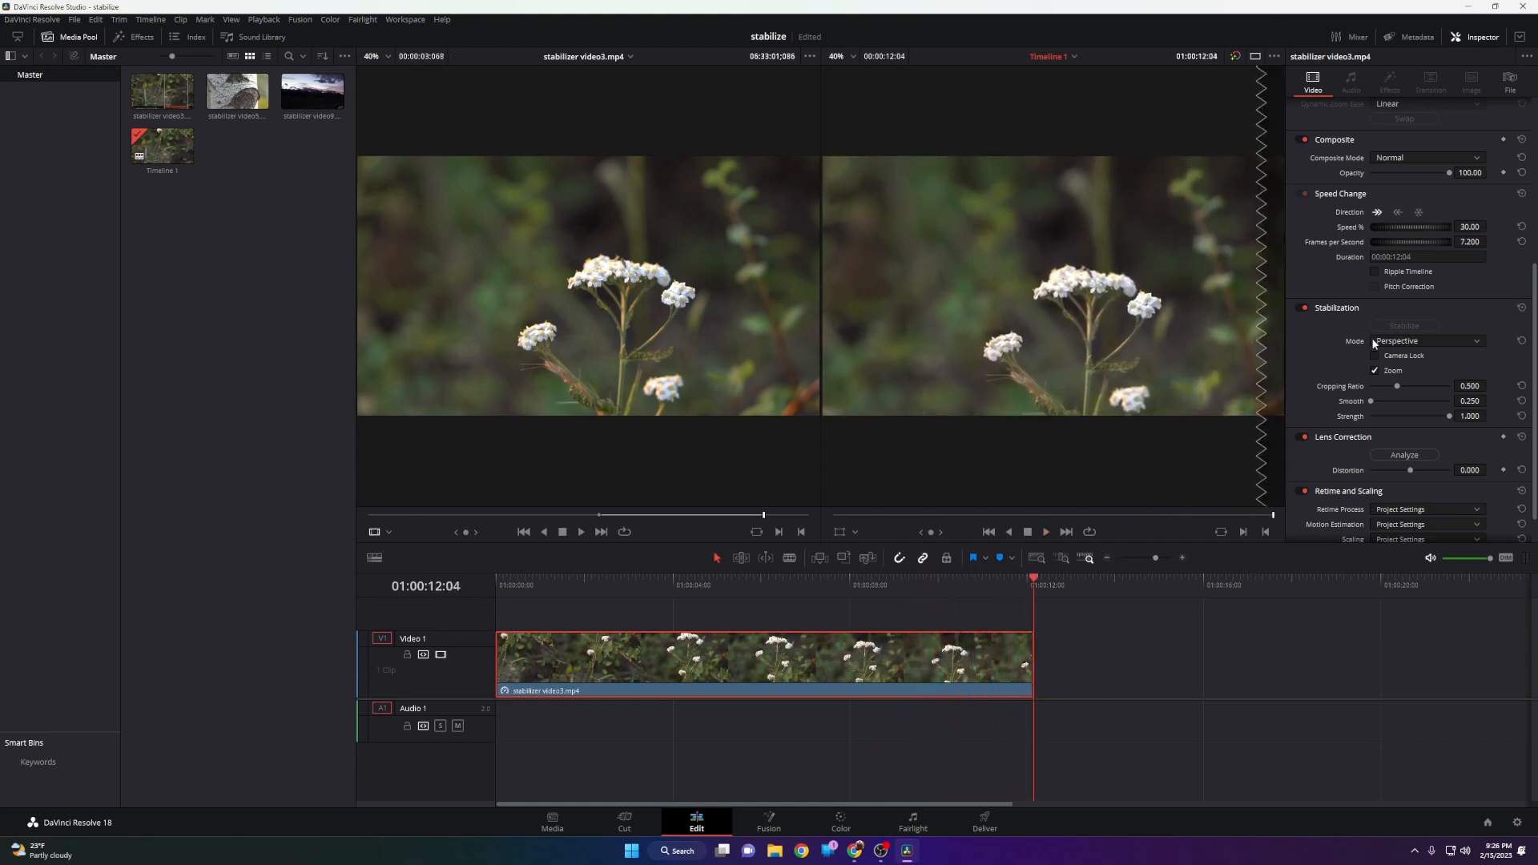
Step: Change the stabilization mode to Translation, stabilize the clip again and play it back from the start
click(1411, 345)
click(1412, 327)
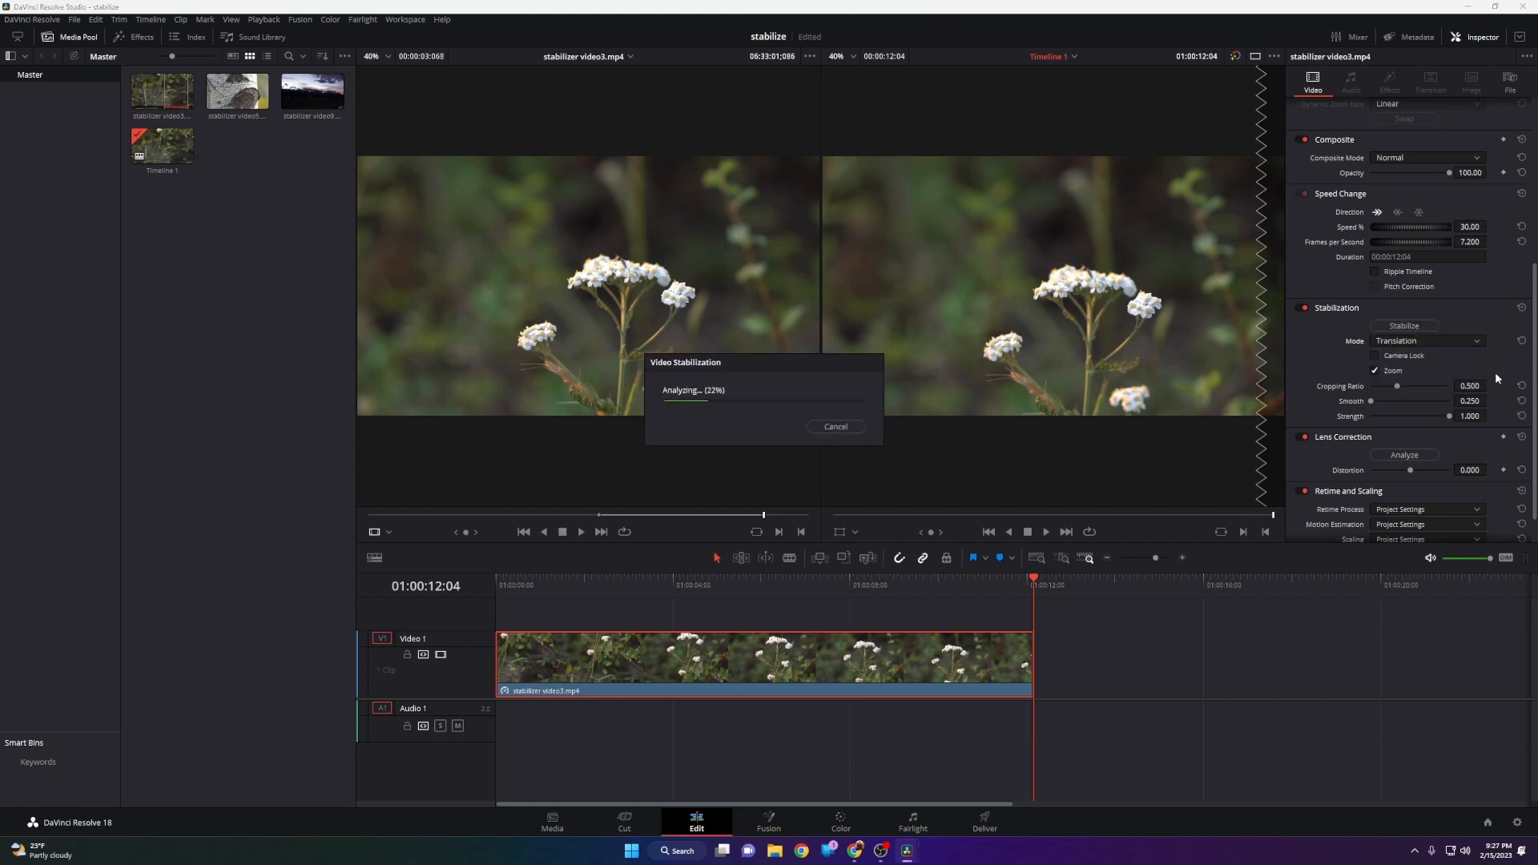
drag(788, 584, 494, 591)
key(space)
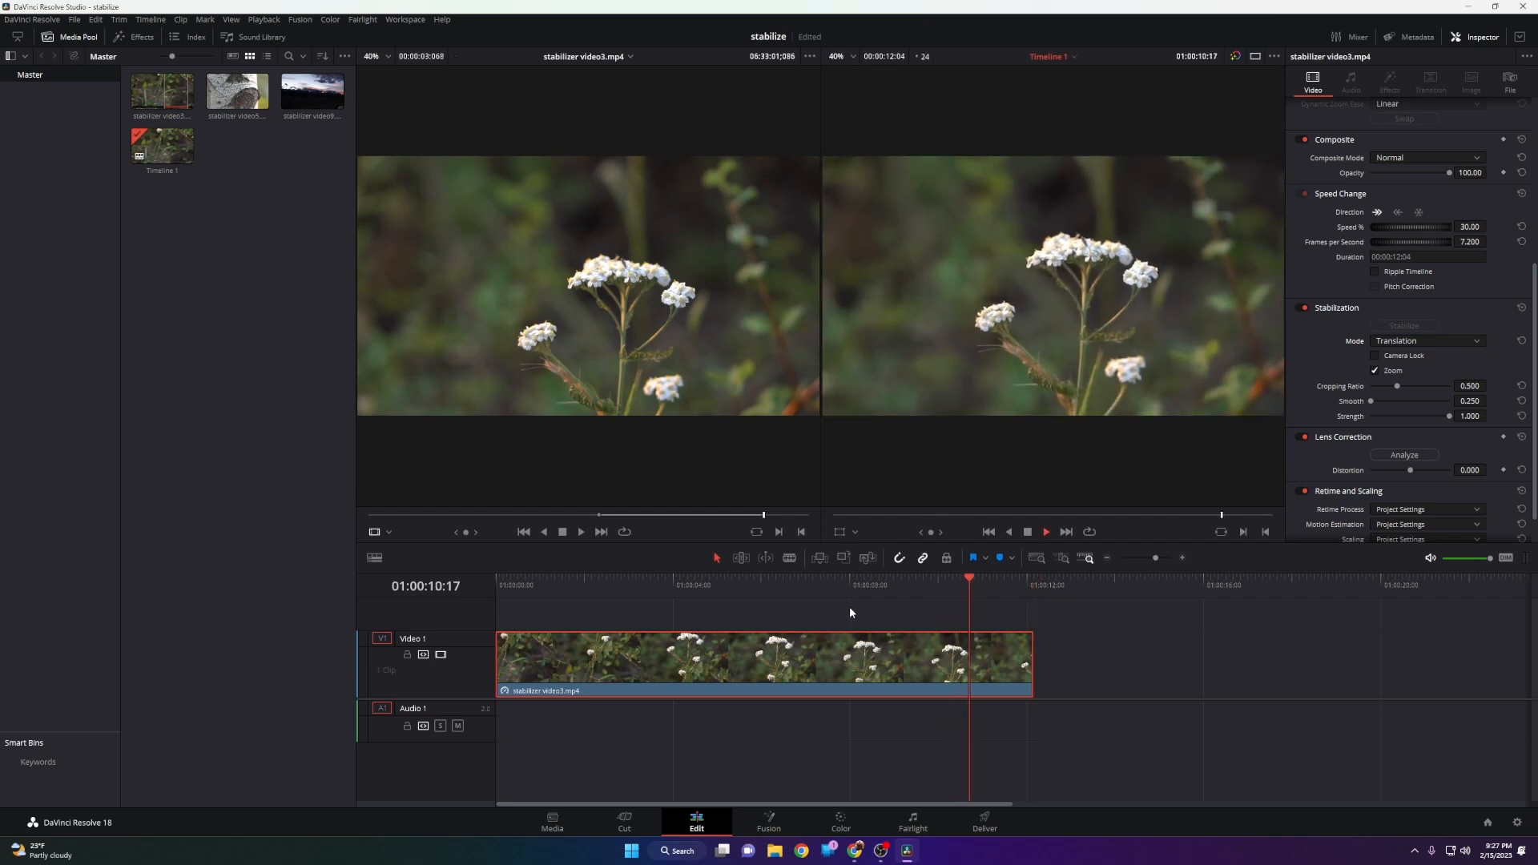
key(space)
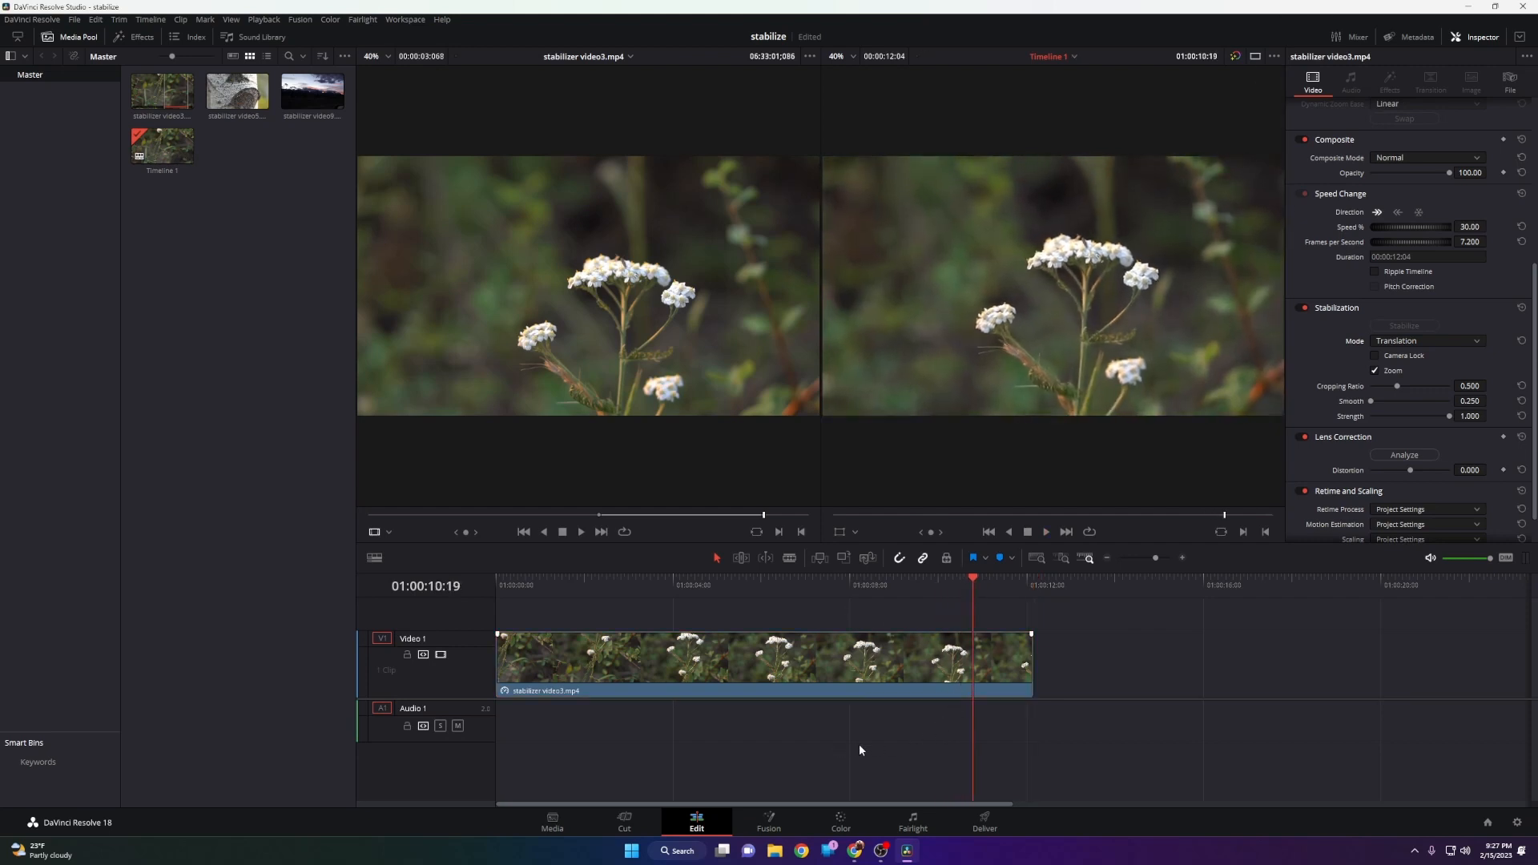
Step: Open stabilizer video9.mp4 from the media pool in the source viewer and play a stretch near its beginning
scroll(846, 751, down, 5)
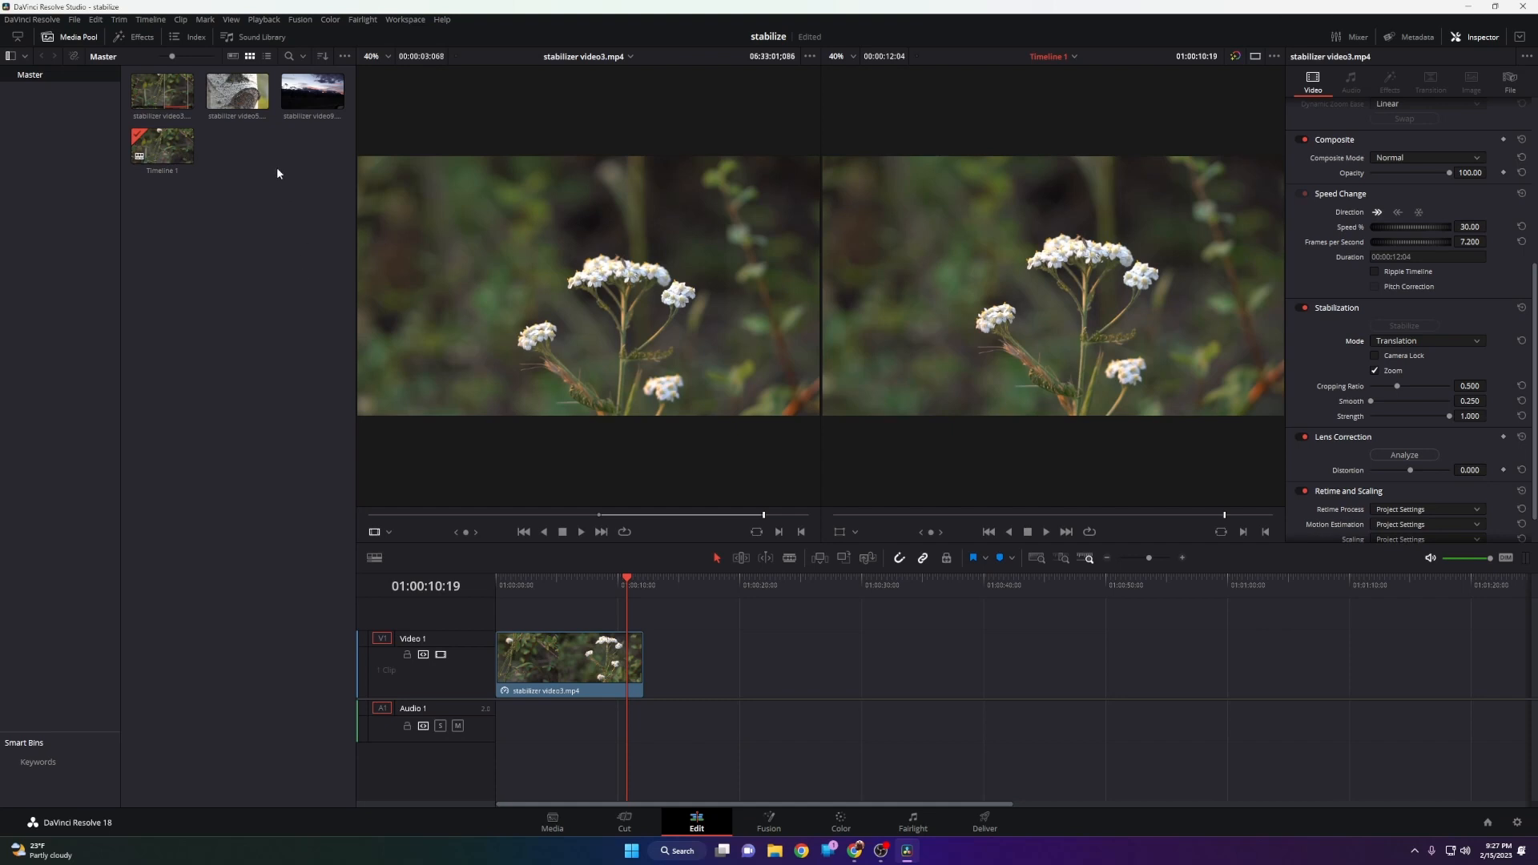
click(311, 92)
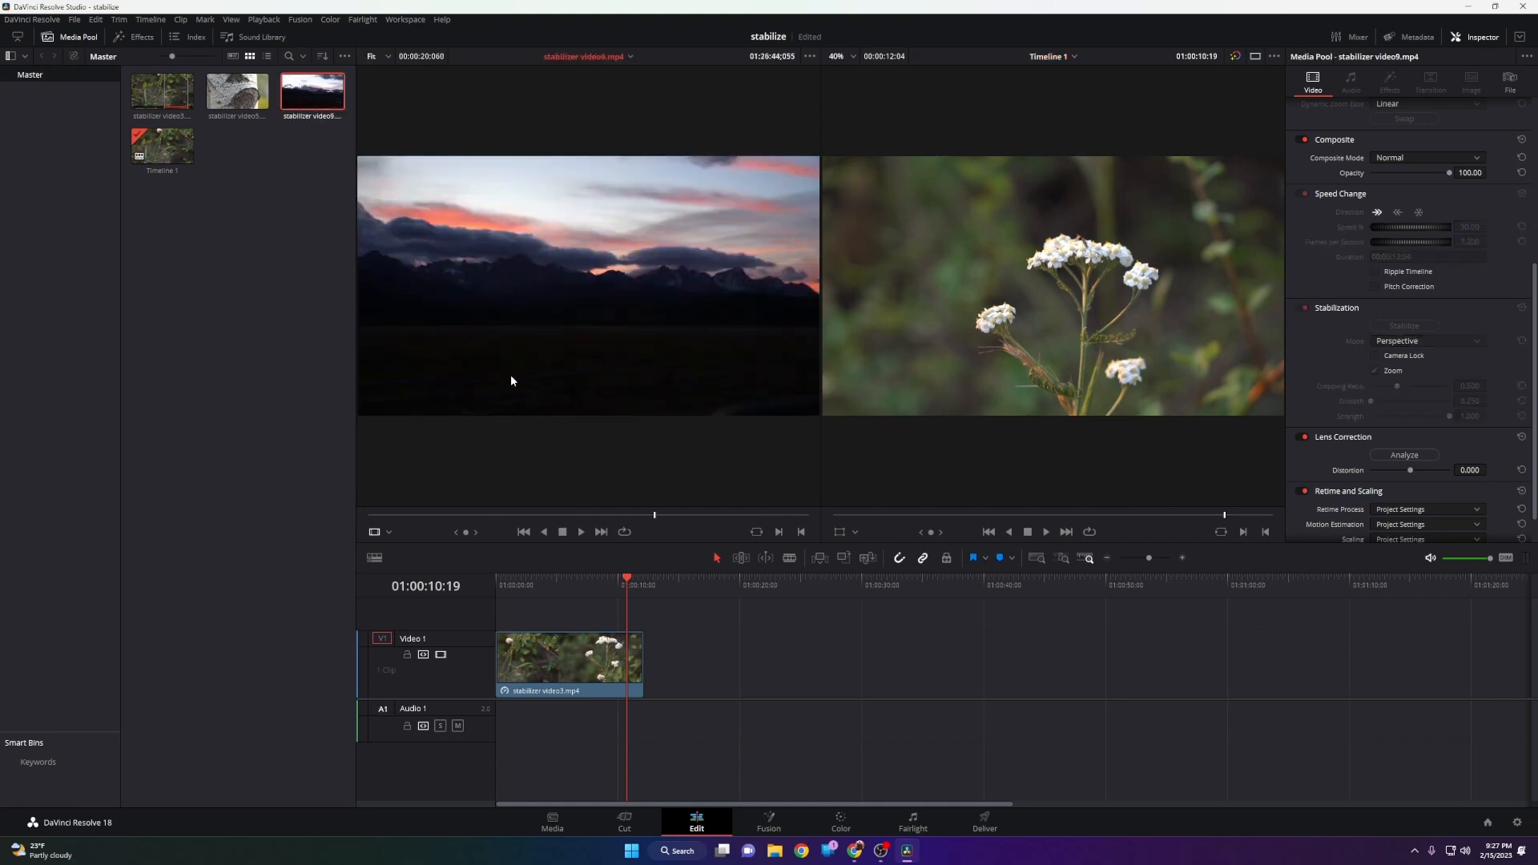
drag(560, 514, 401, 517)
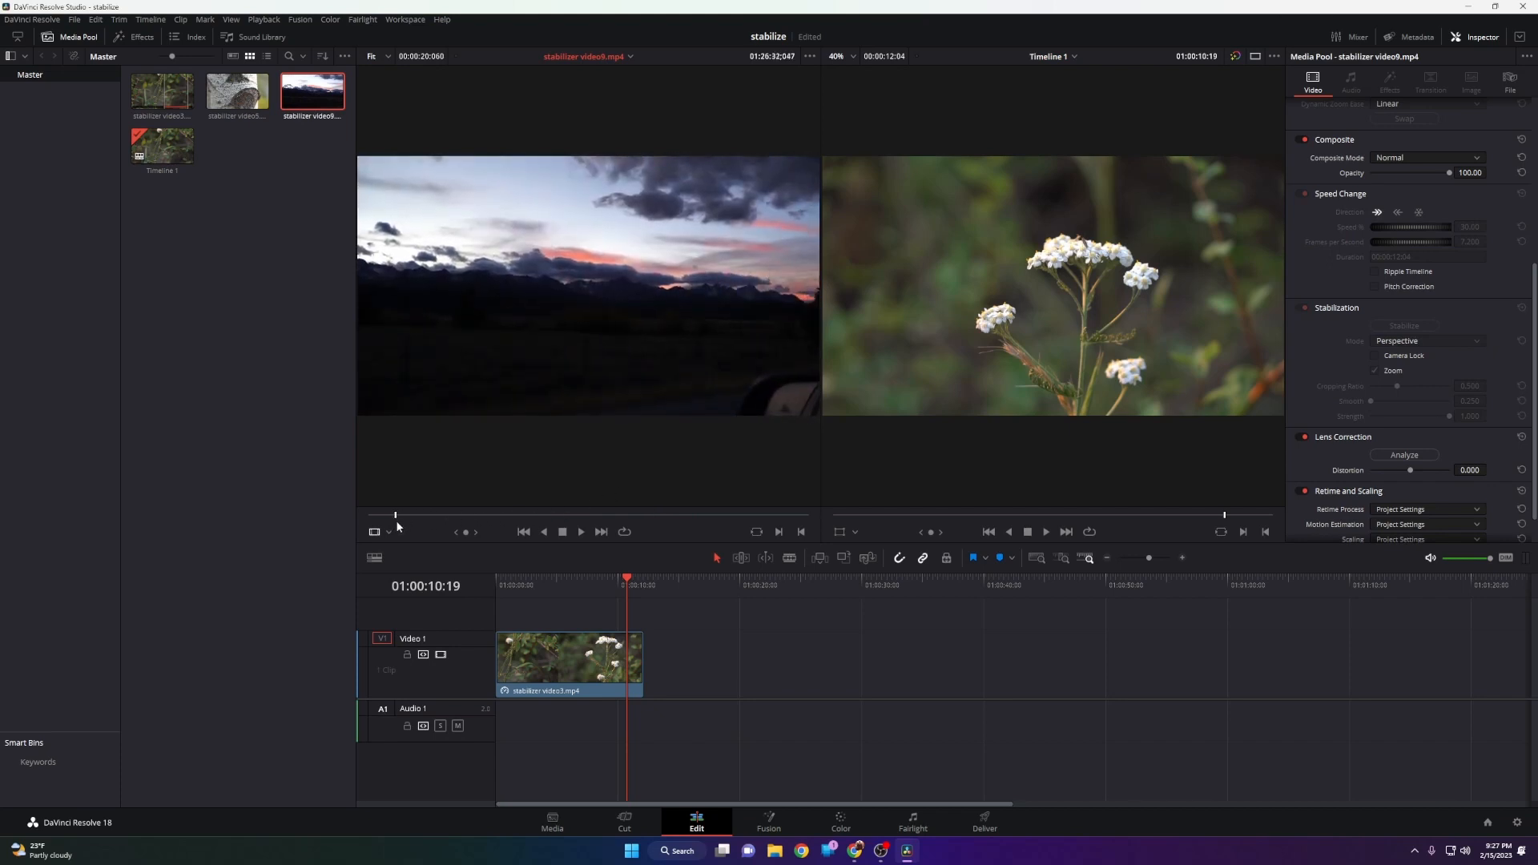
key(space)
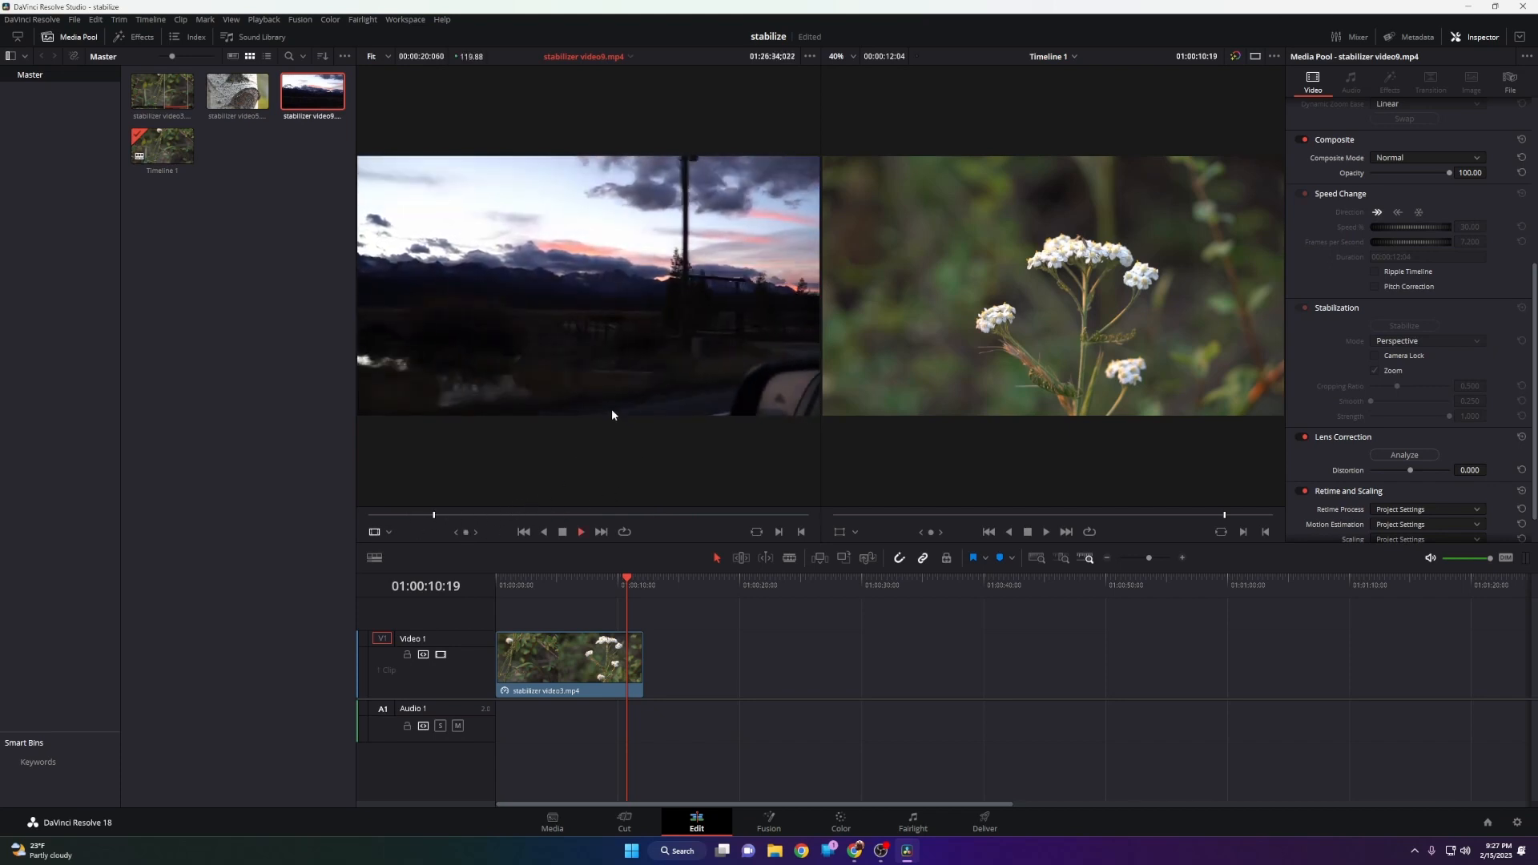
key(space)
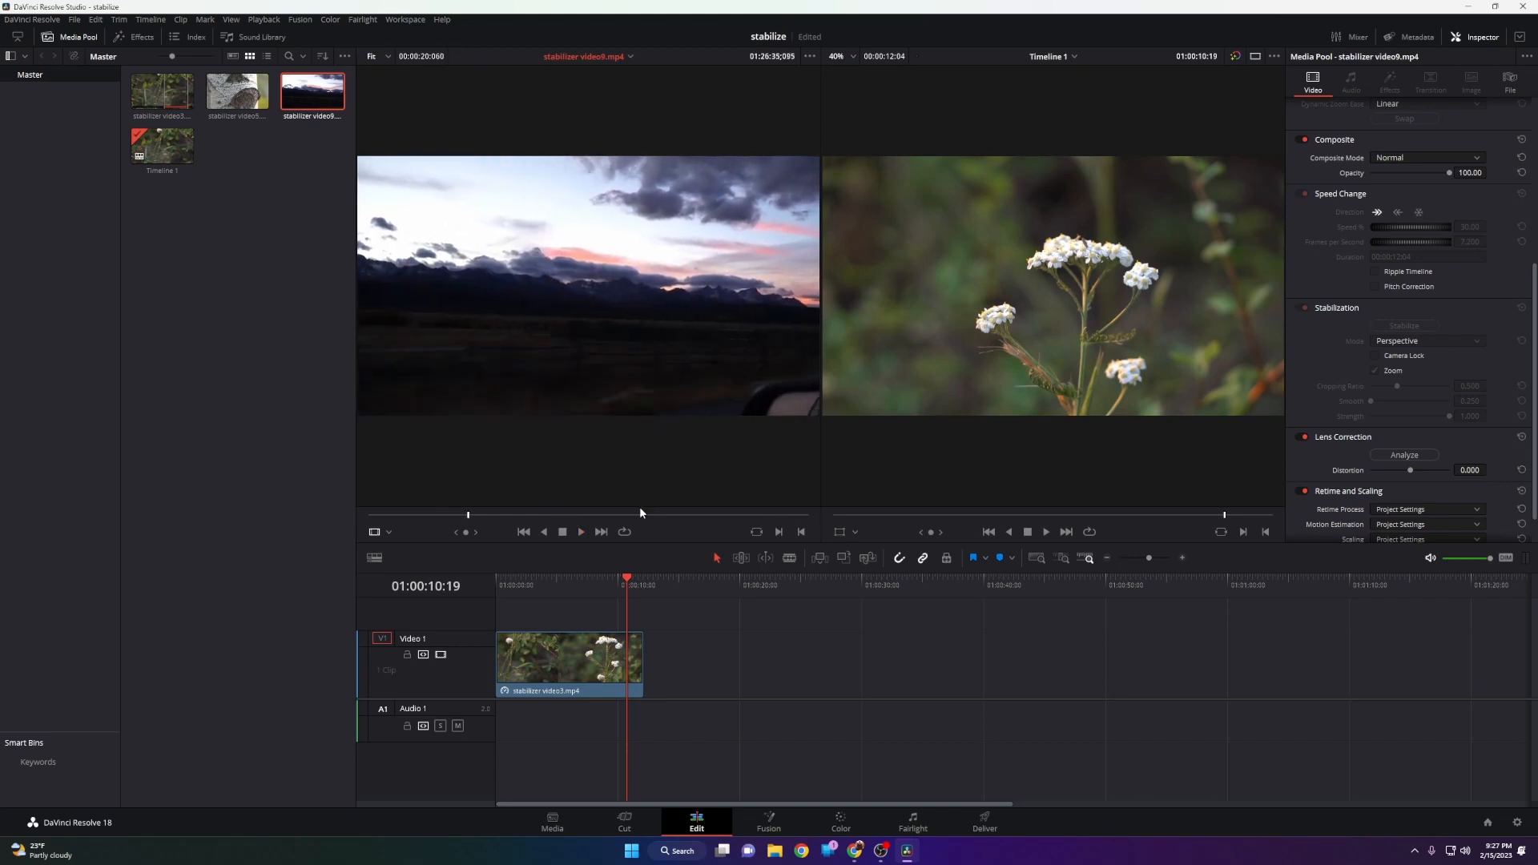
Step: Mark stabilizer video9.mp4 from 01:26:31:060 to 01:26:33:108 and place that section directly after the flower clip on Video 1
drag(468, 519, 378, 535)
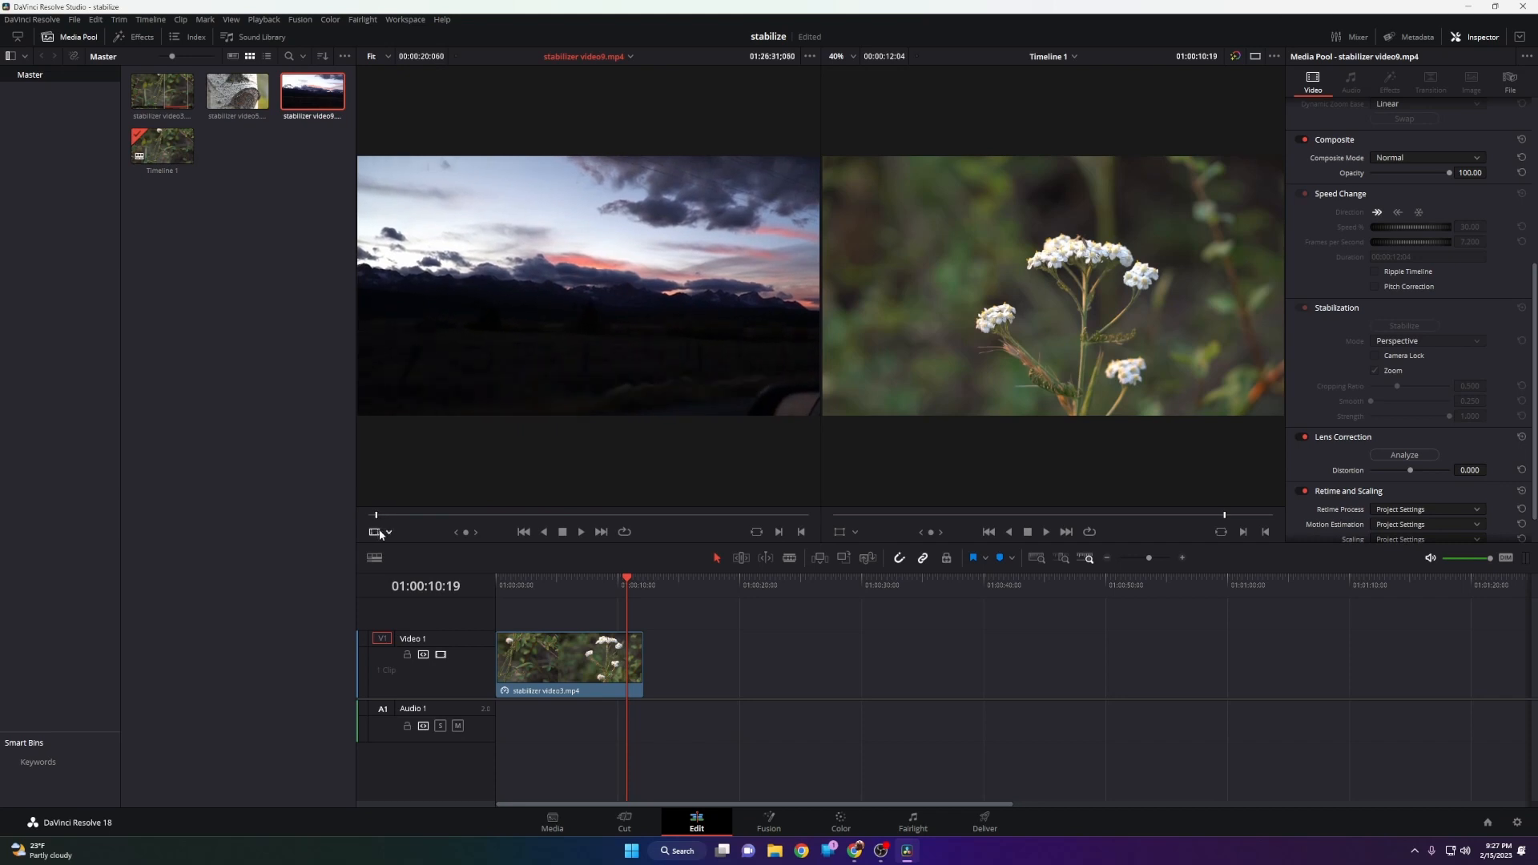
key(i)
drag(377, 516, 438, 531)
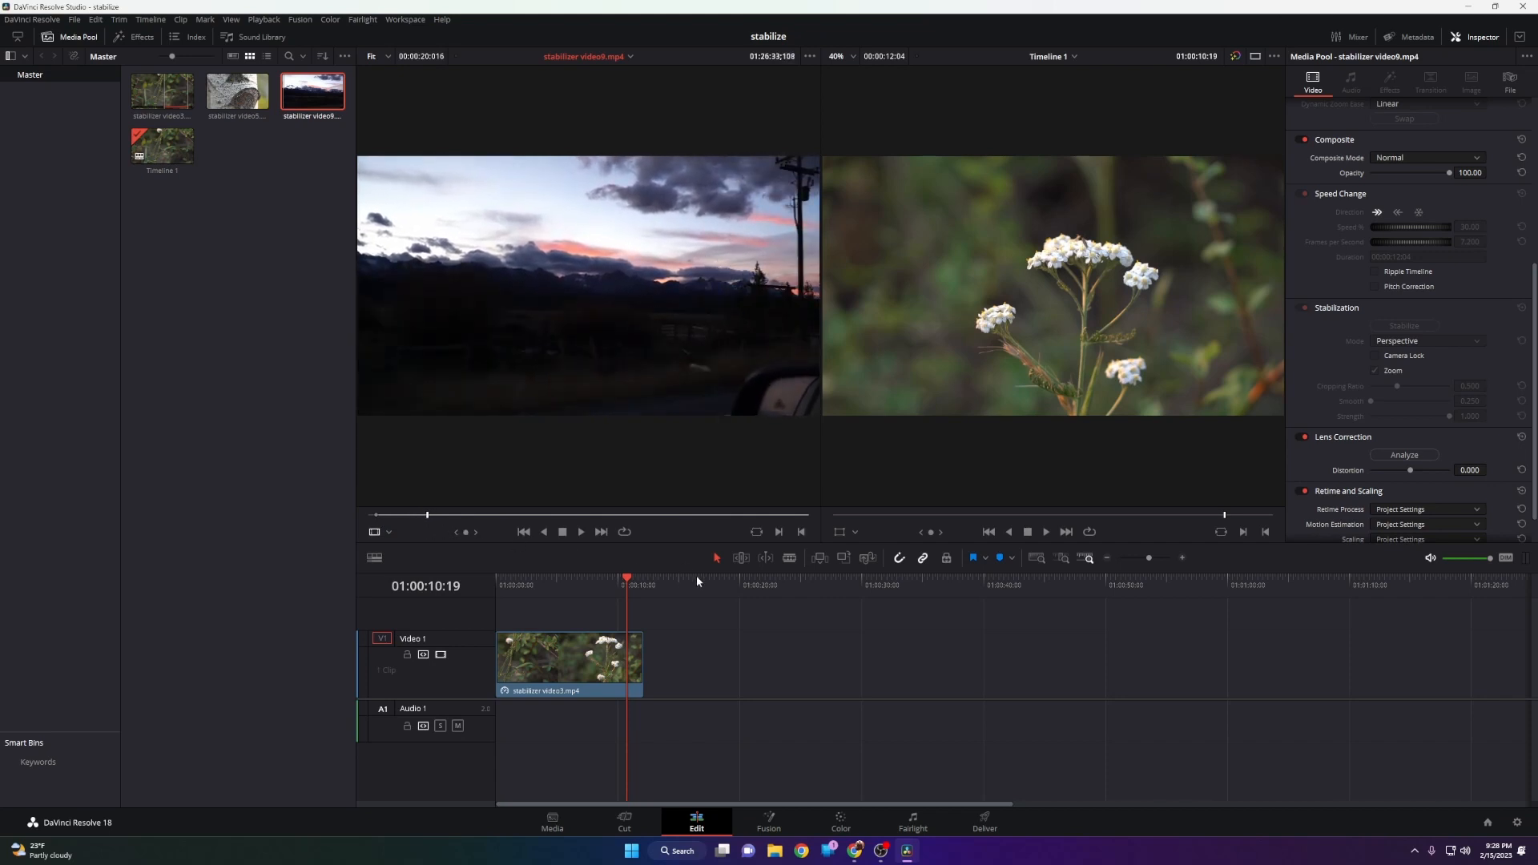
key(o)
drag(588, 353, 659, 677)
Step: Play the newly added sunset clip on the timeline, select it and return the playhead to its start
click(644, 583)
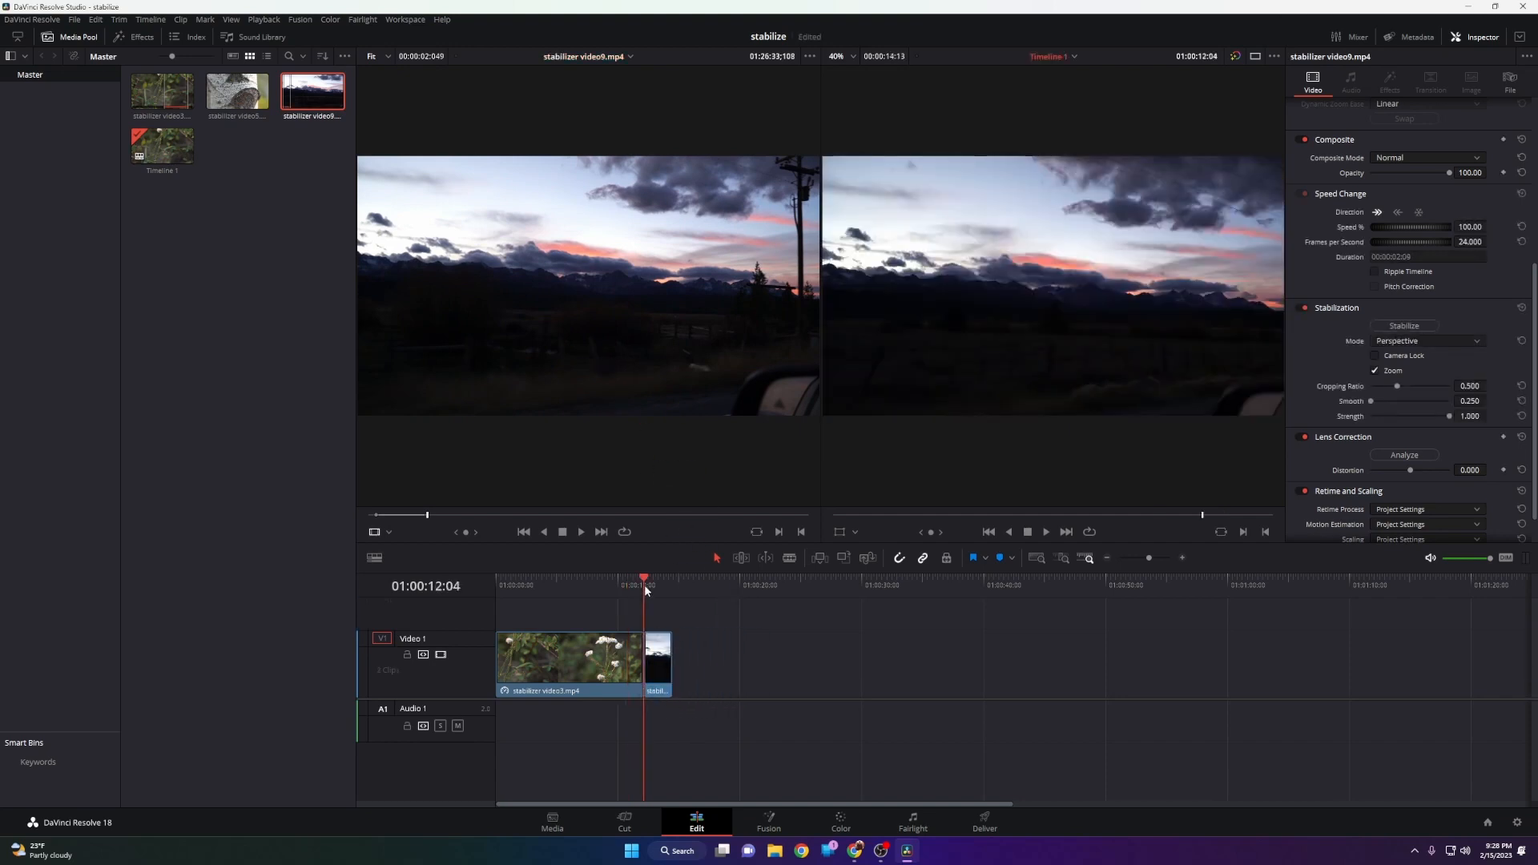
key(space)
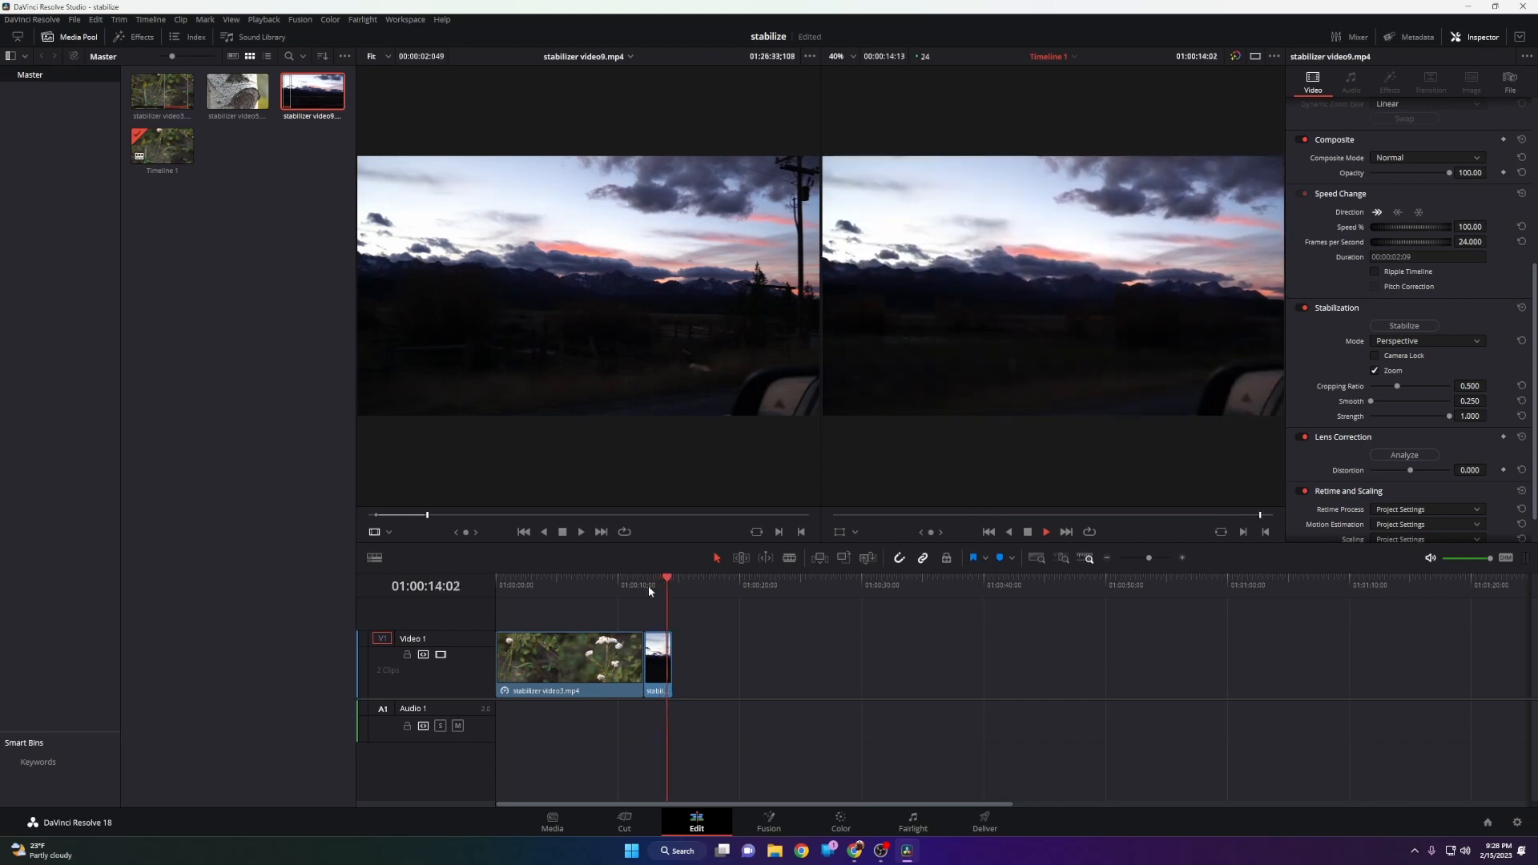
click(655, 657)
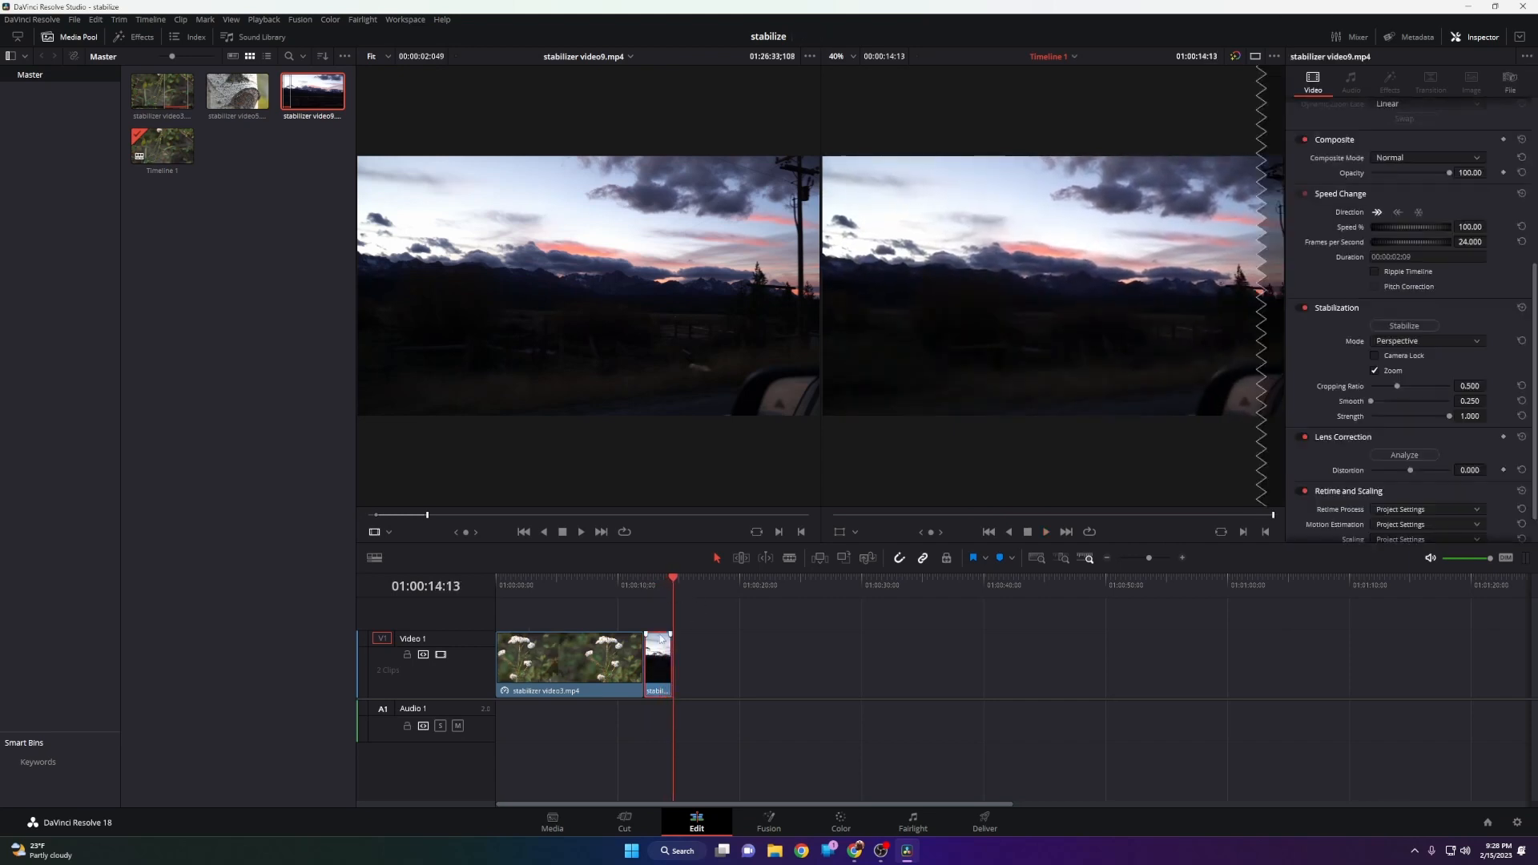
click(650, 586)
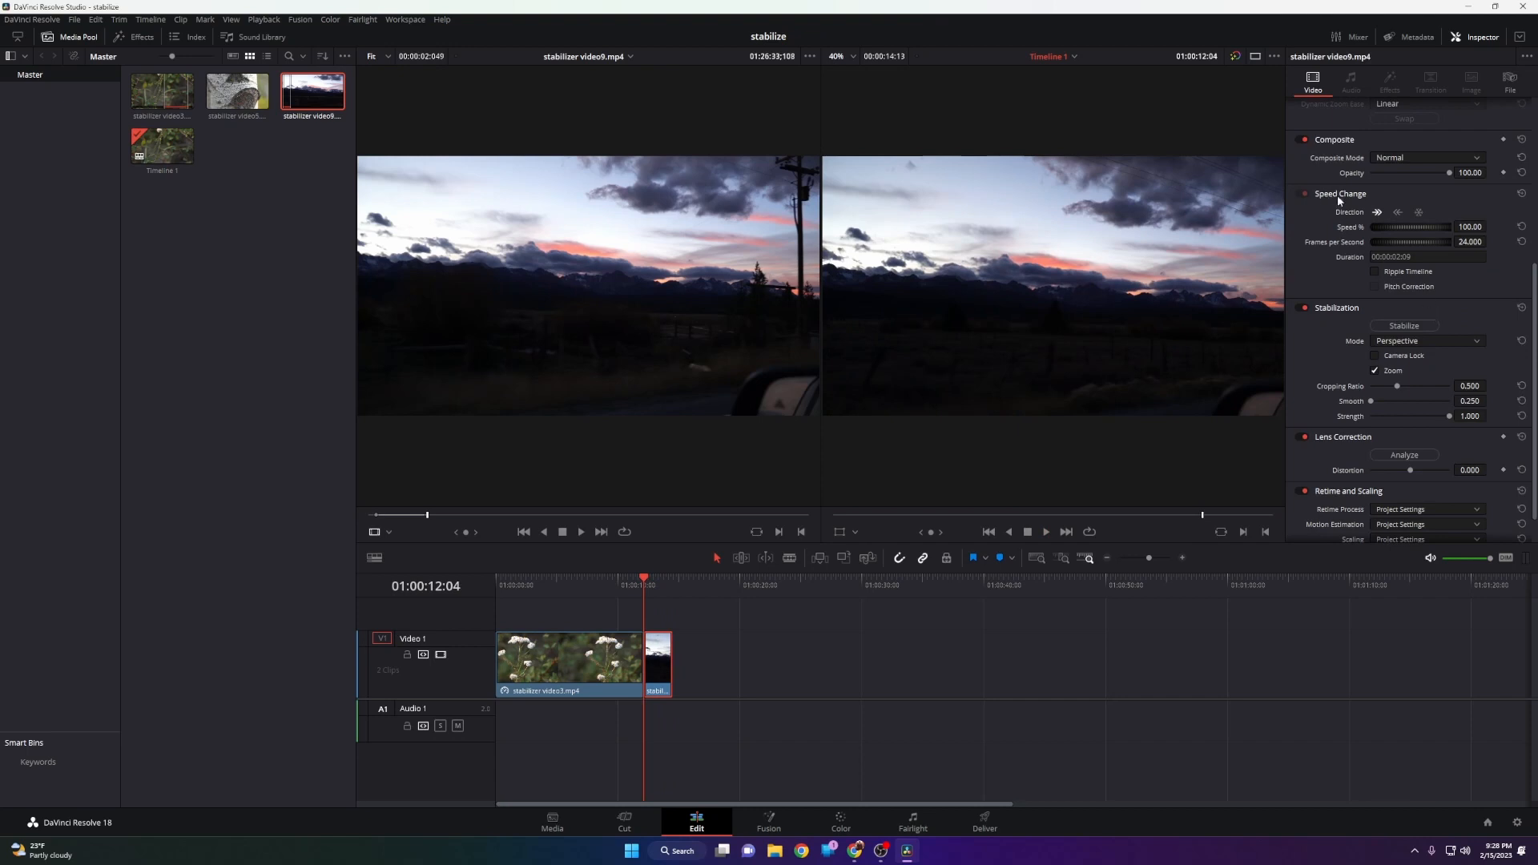
Step: Slow the sunset clip to 30% speed, extend its end to a duration of 00:00:07:22 and play it
drag(1473, 226, 1510, 237)
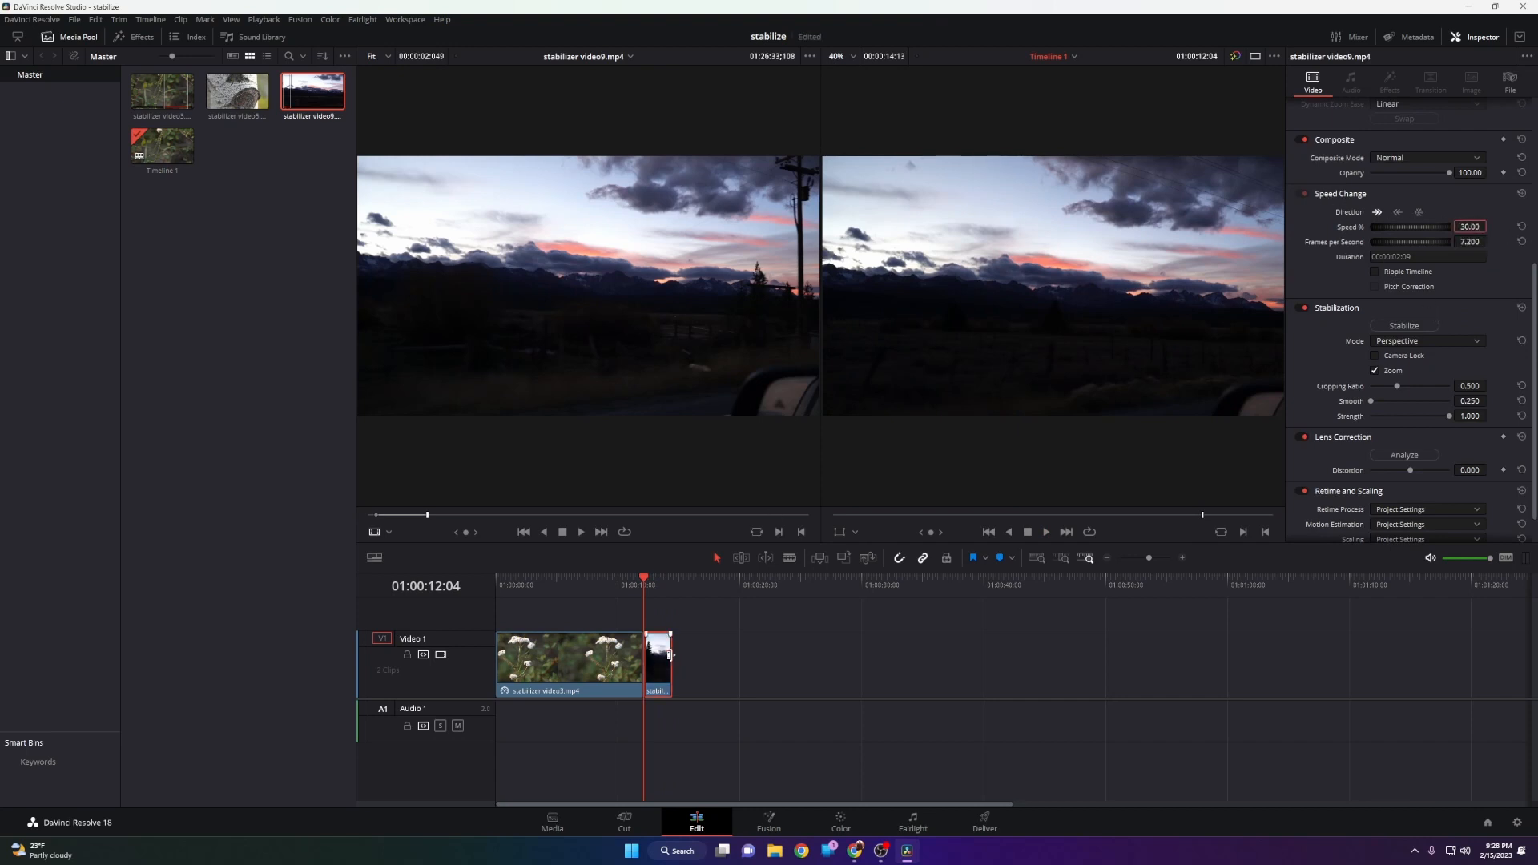
drag(672, 665, 742, 665)
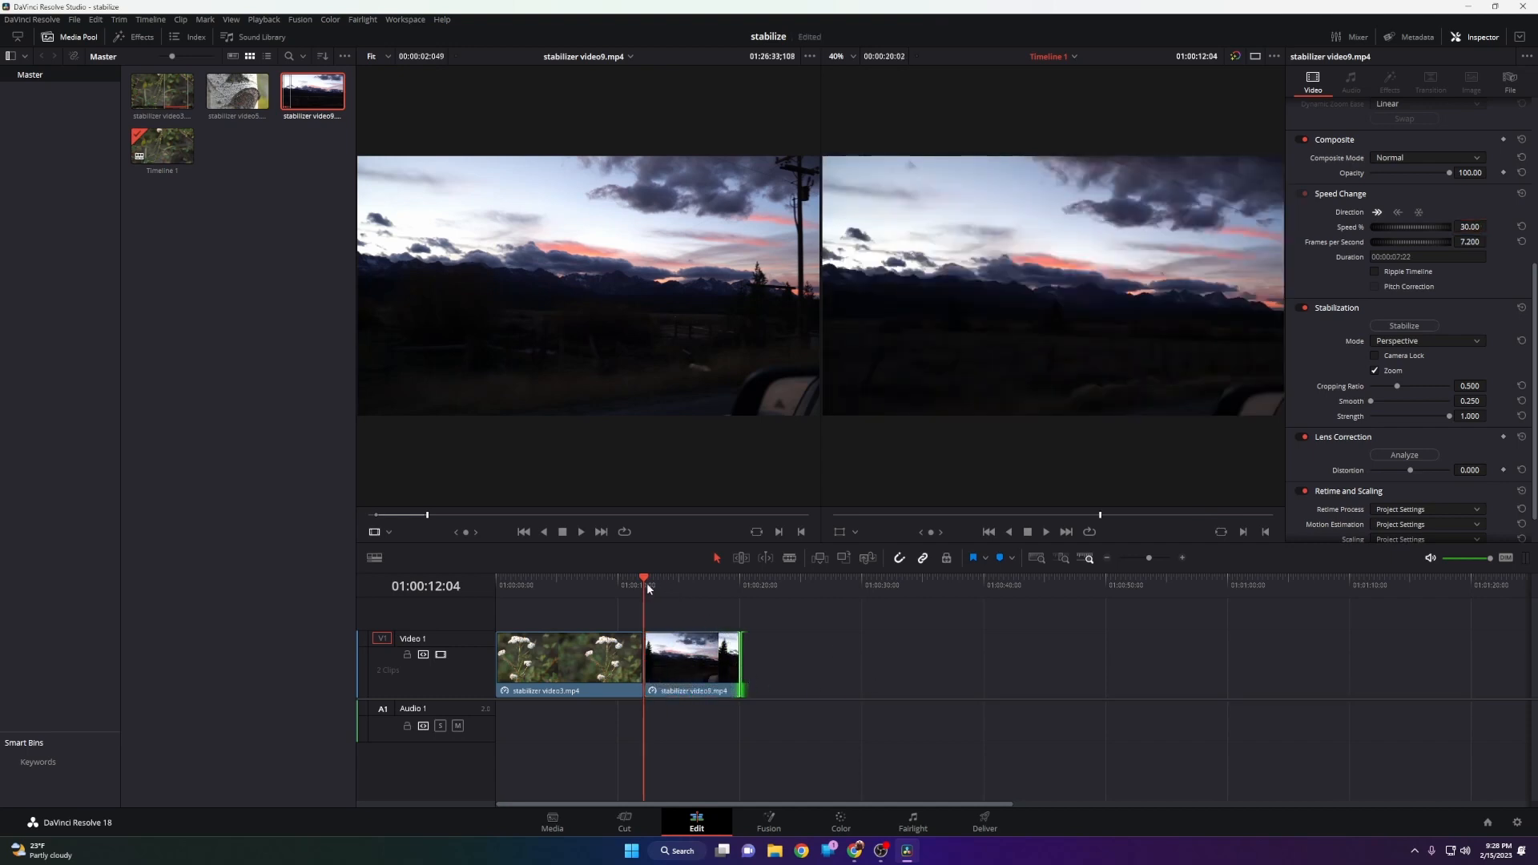
key(space)
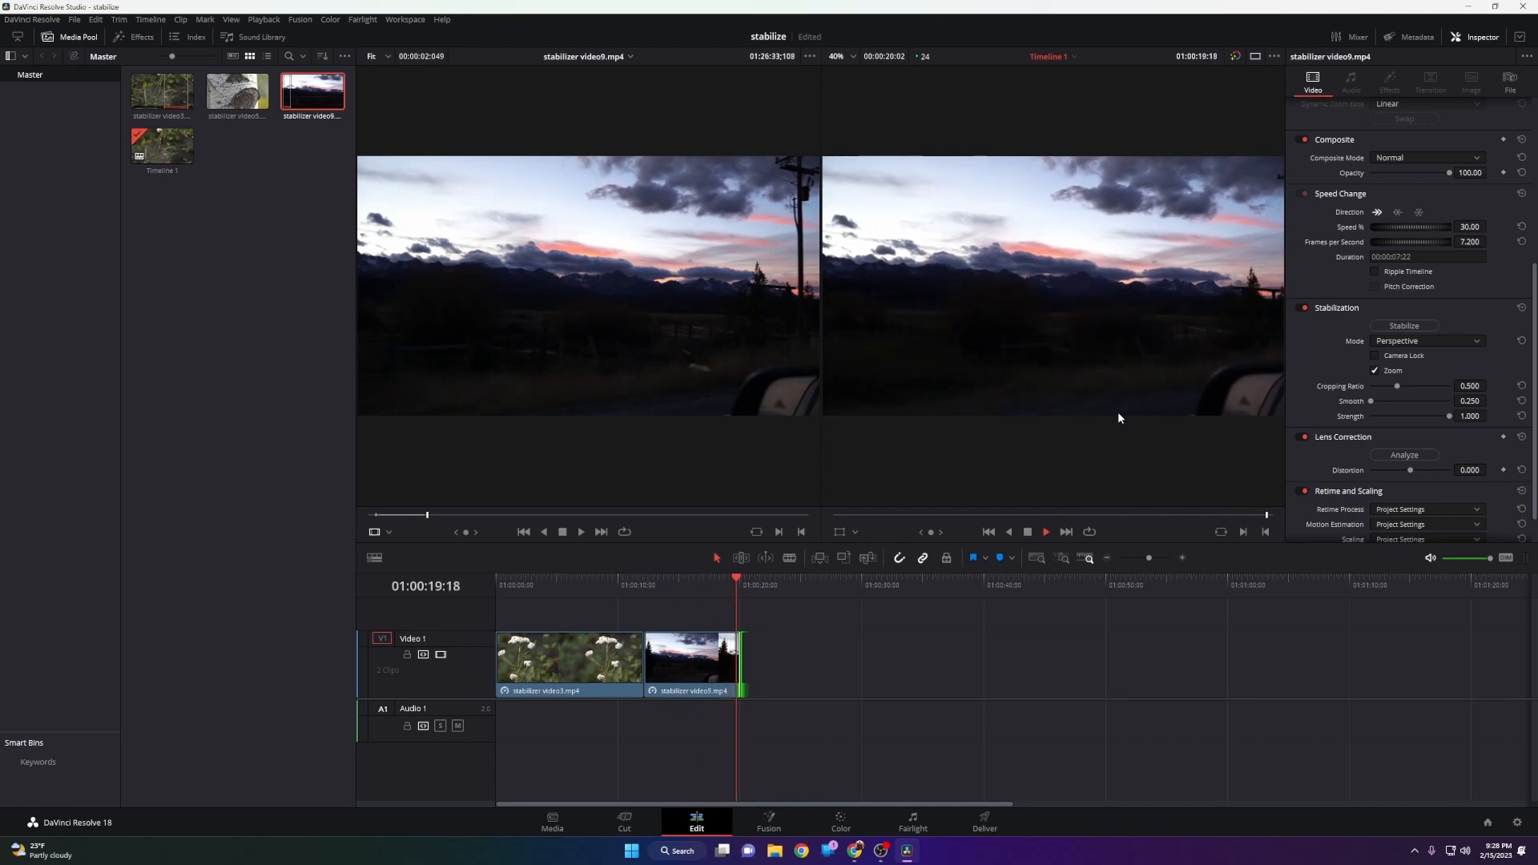
Step: Switch to the single viewer, stabilize the sunset clip in Perspective mode and play it back from its start
click(1256, 57)
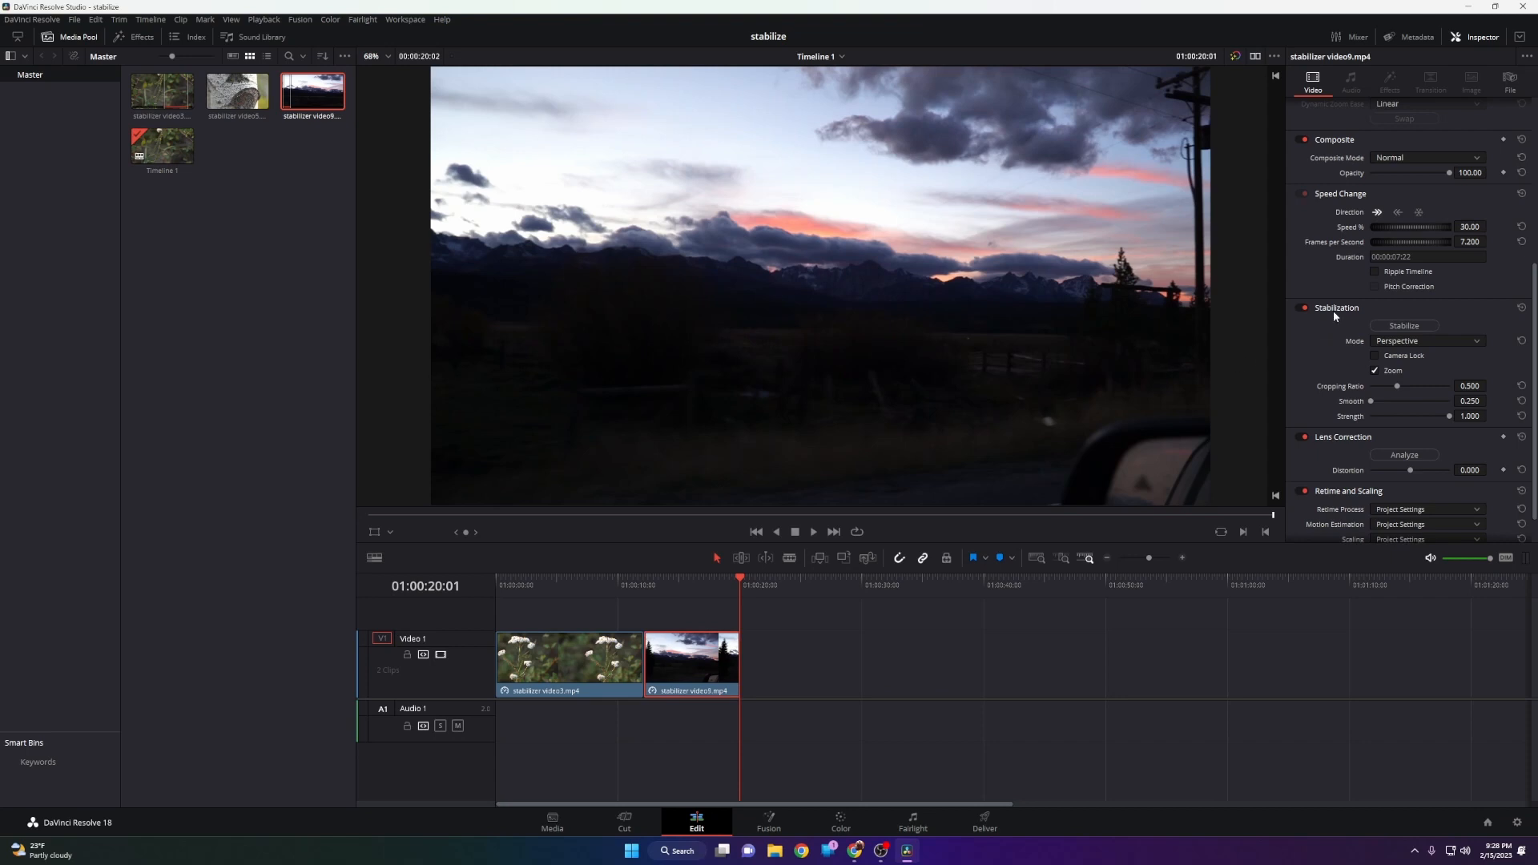
click(1403, 326)
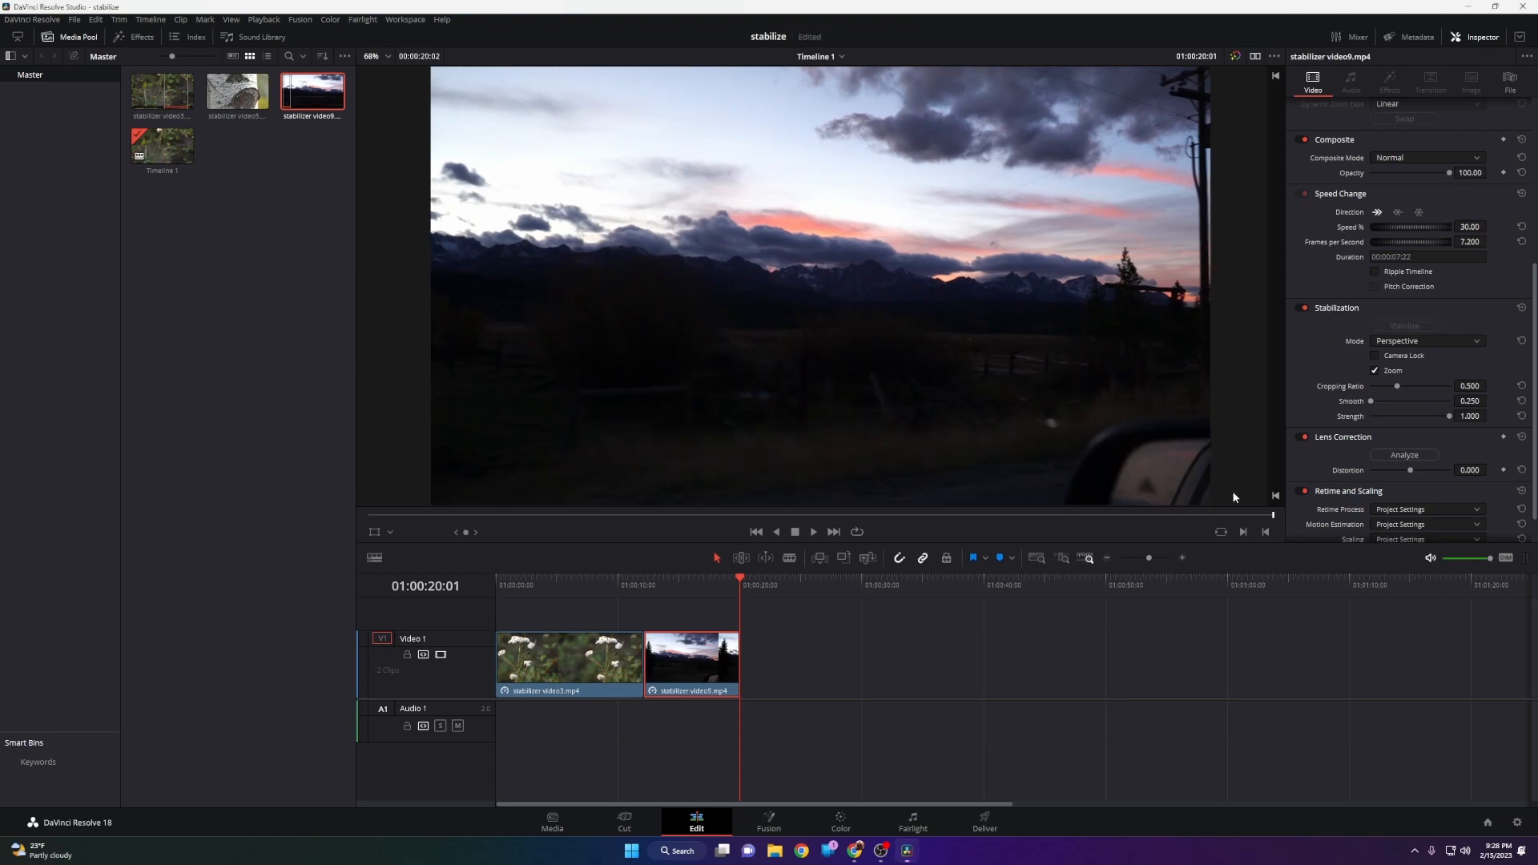
click(657, 578)
key(space)
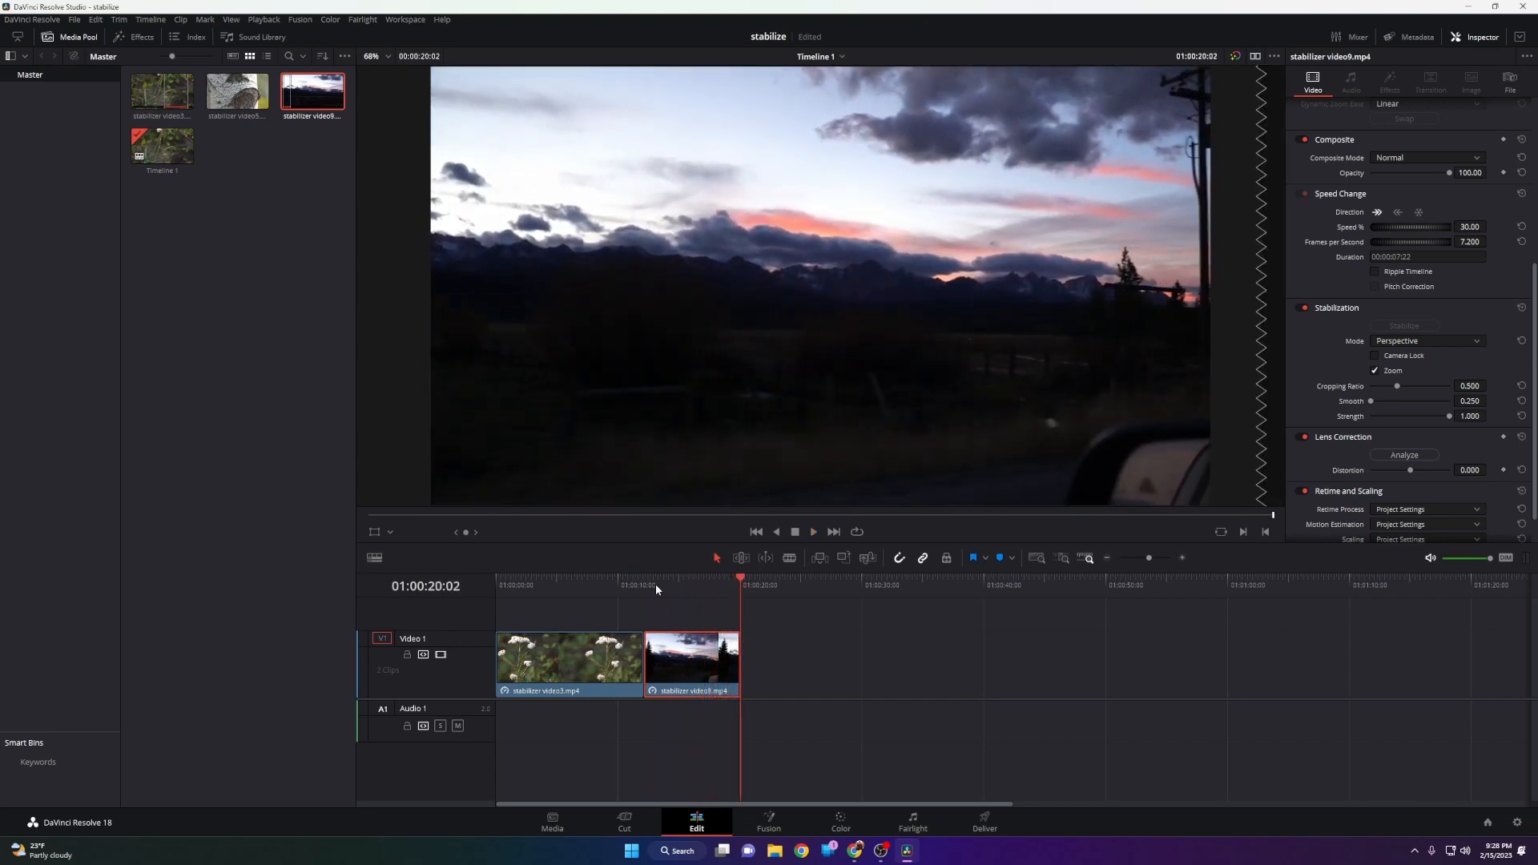
Step: Set the sunset clip's stabilization Smooth to 0.531 and Strength to 0.420, stabilize it again and play it back
click(691, 596)
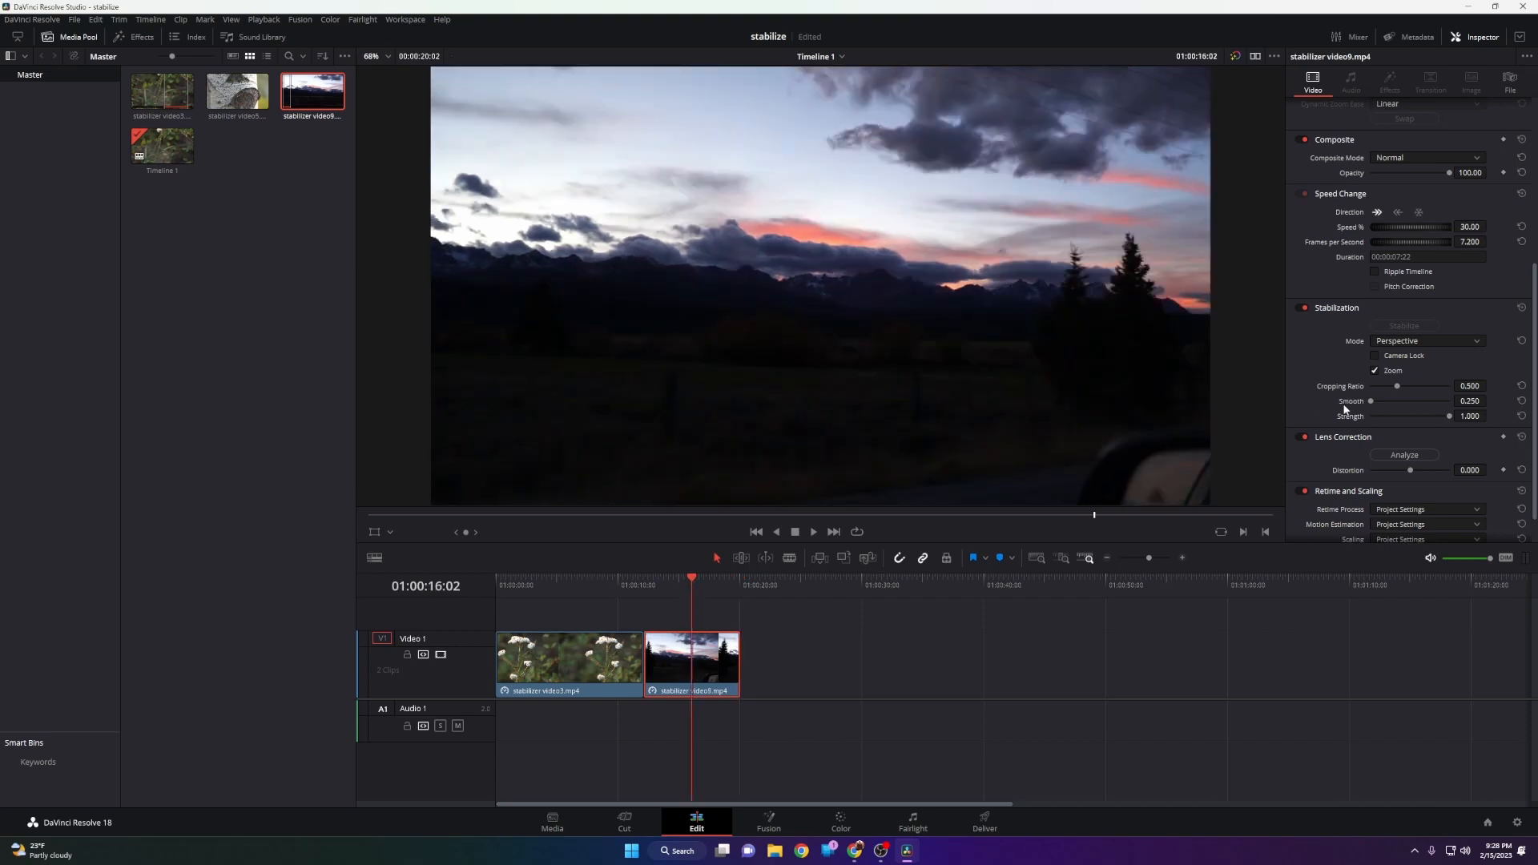
drag(1370, 403, 1426, 421)
click(1403, 325)
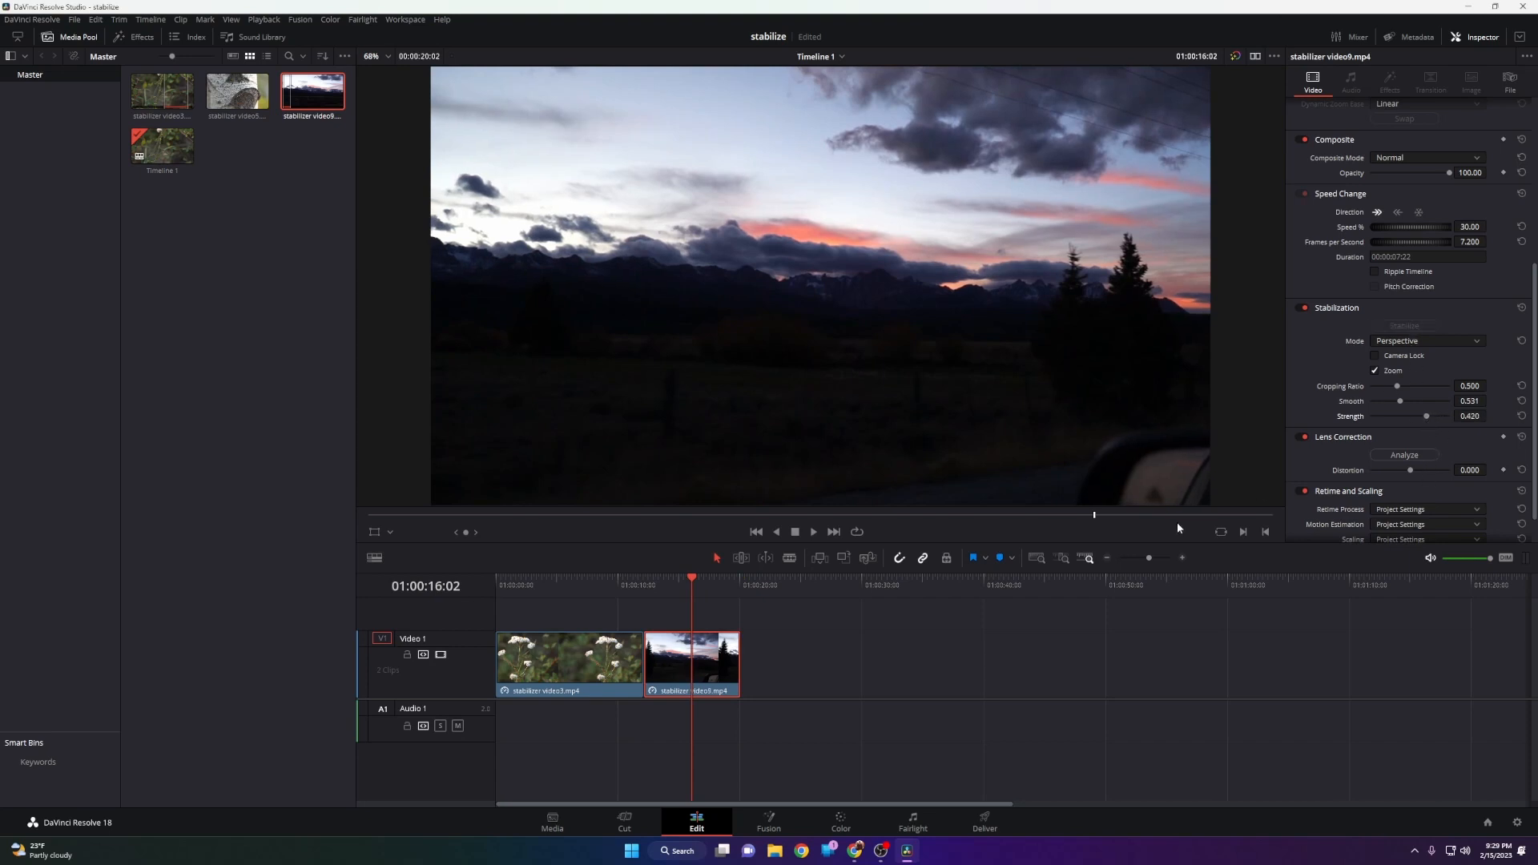
click(646, 588)
key(space)
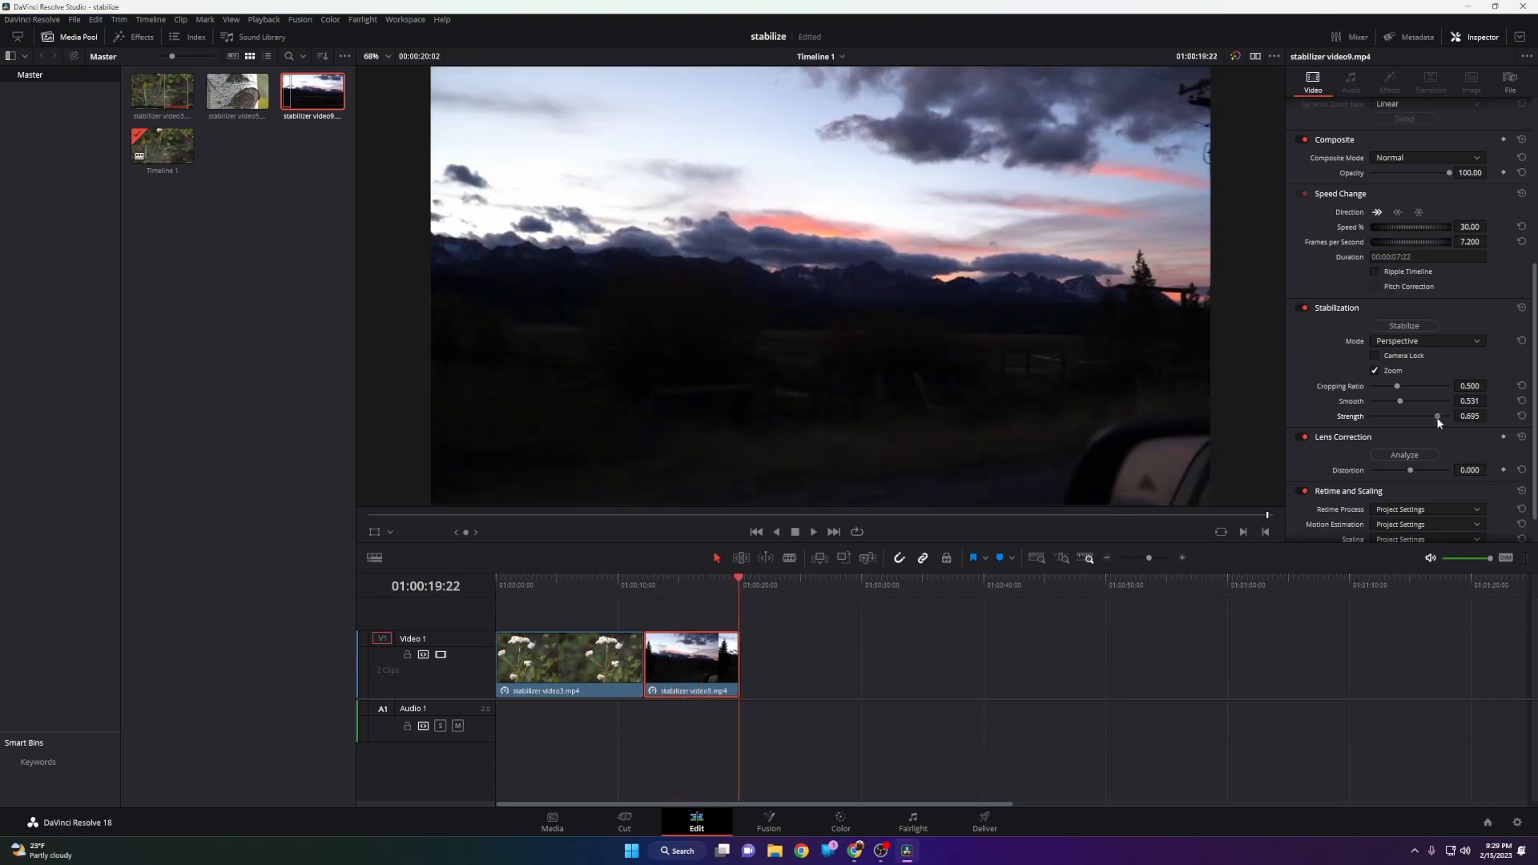
Step: Raise the sunset clip's stabilization Strength to 0.695, stabilize it again and play it back twice from its start
click(1405, 326)
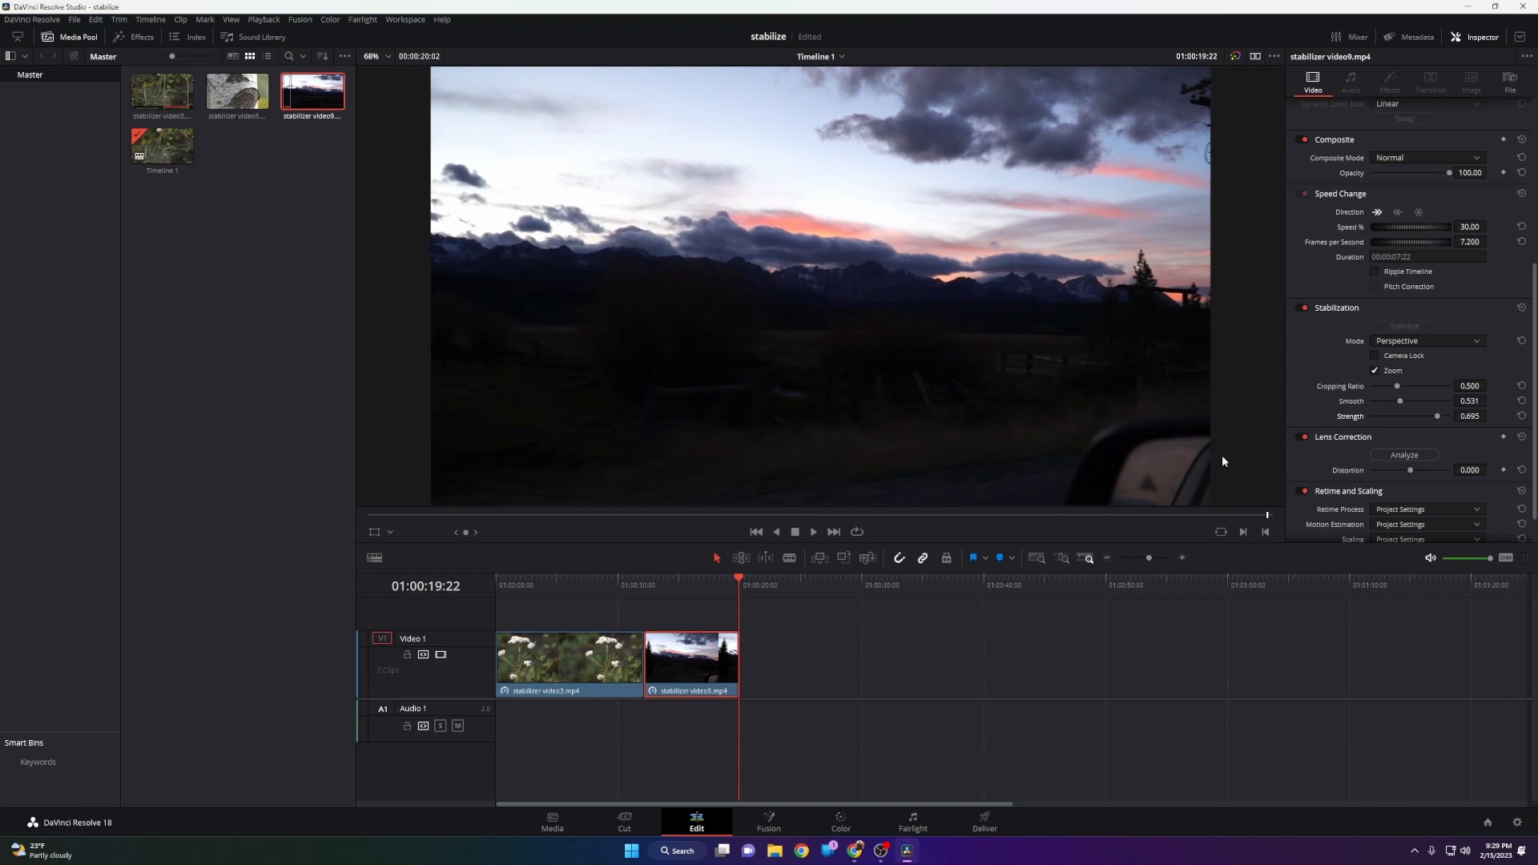
click(643, 586)
key(space)
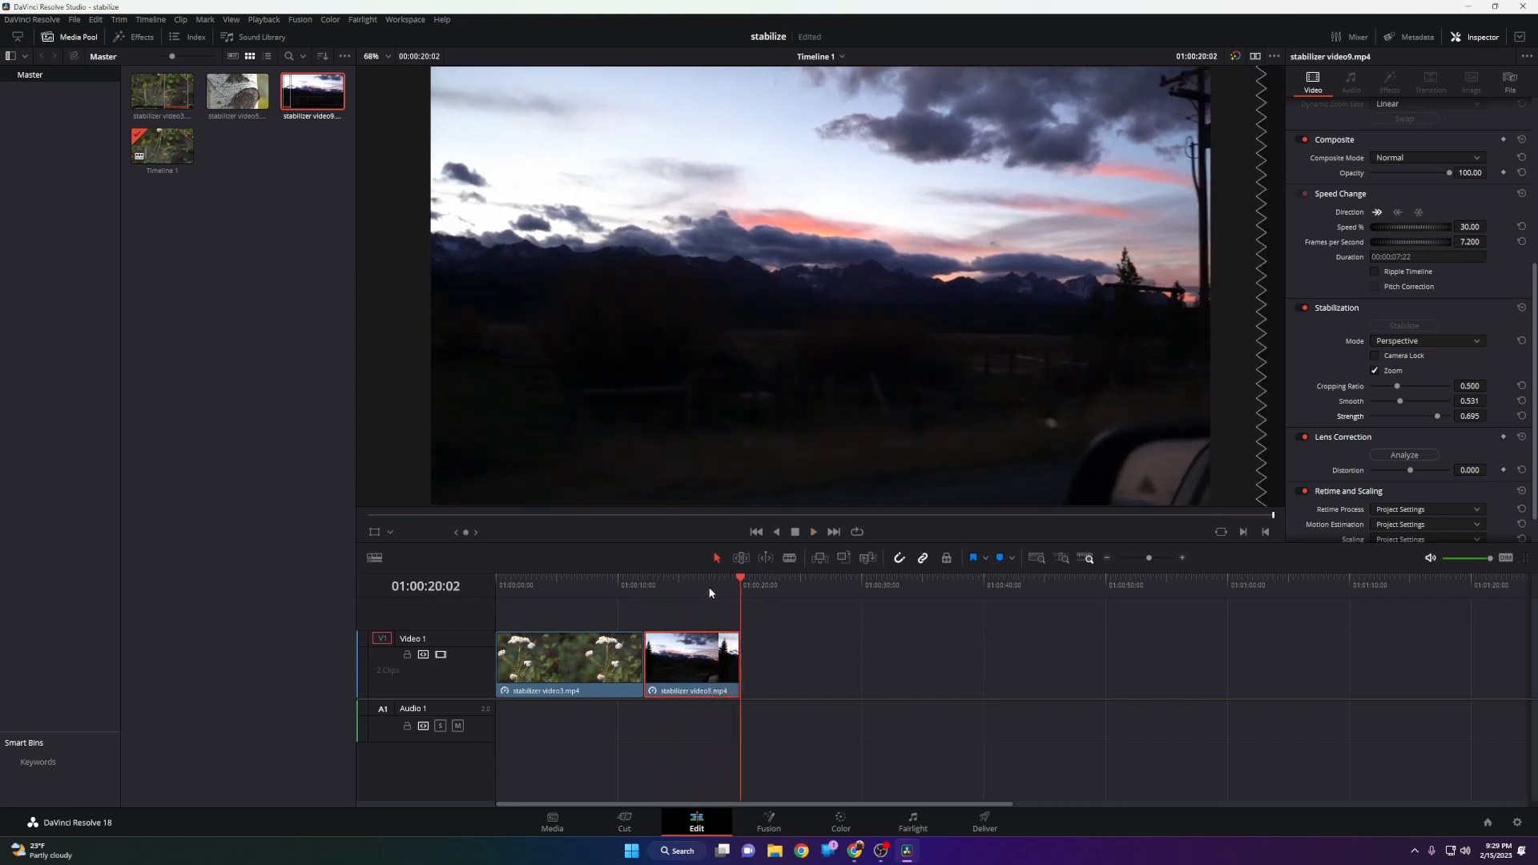
click(642, 585)
key(space)
Step: Return to the dual viewer layout and deselect the sunset clip on the timeline
click(862, 666)
click(1255, 57)
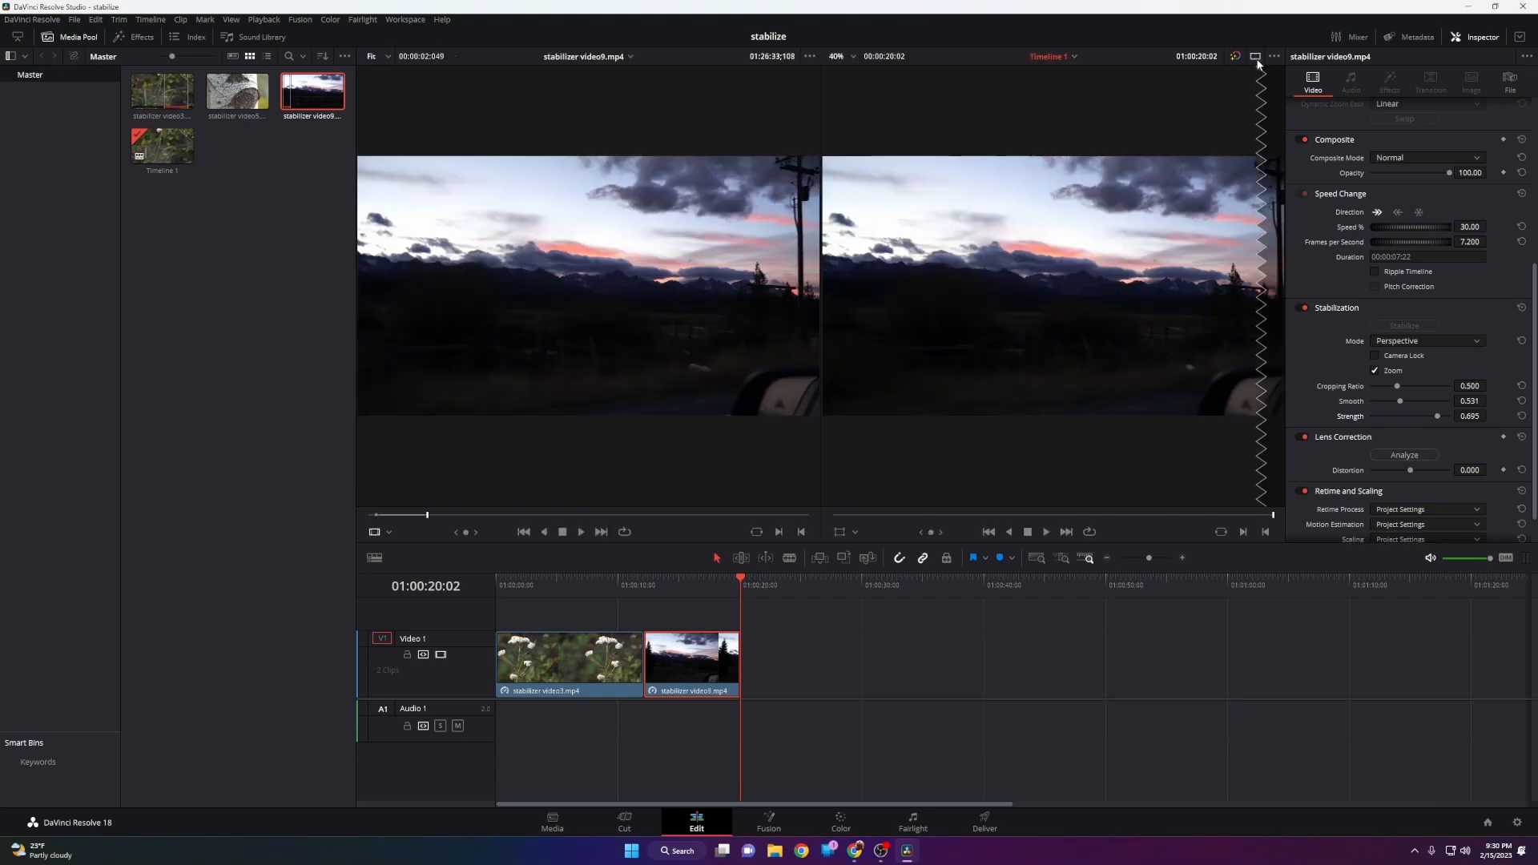
click(905, 675)
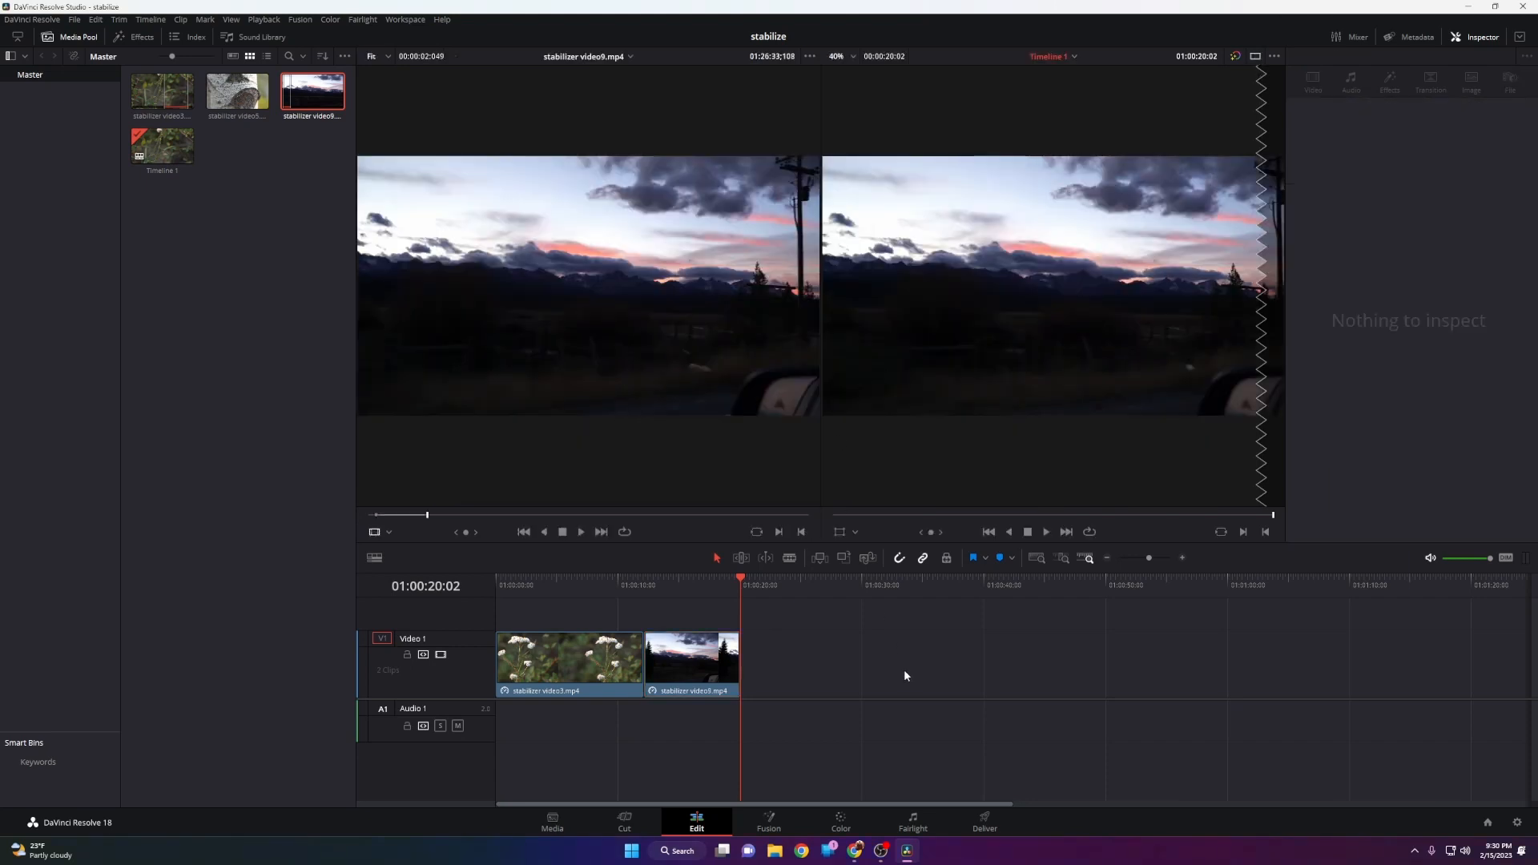
Step: Mark a section of about 3 seconds in stabilizer video5.mp4, append it after the sunset clip on Video 1 and play it
click(238, 91)
drag(498, 515, 387, 521)
key(space)
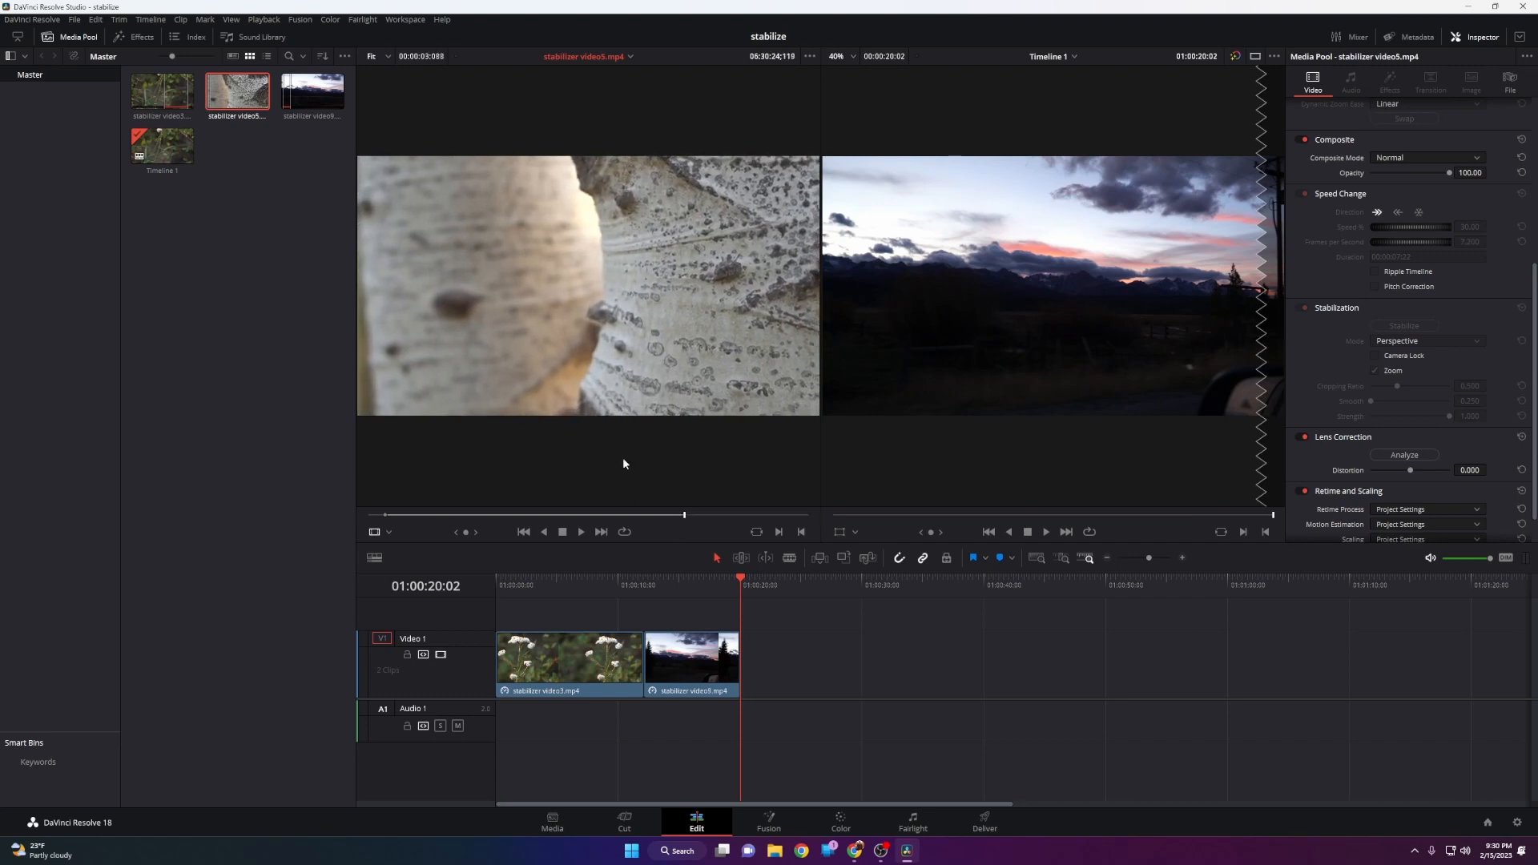
drag(622, 457, 755, 698)
key(space)
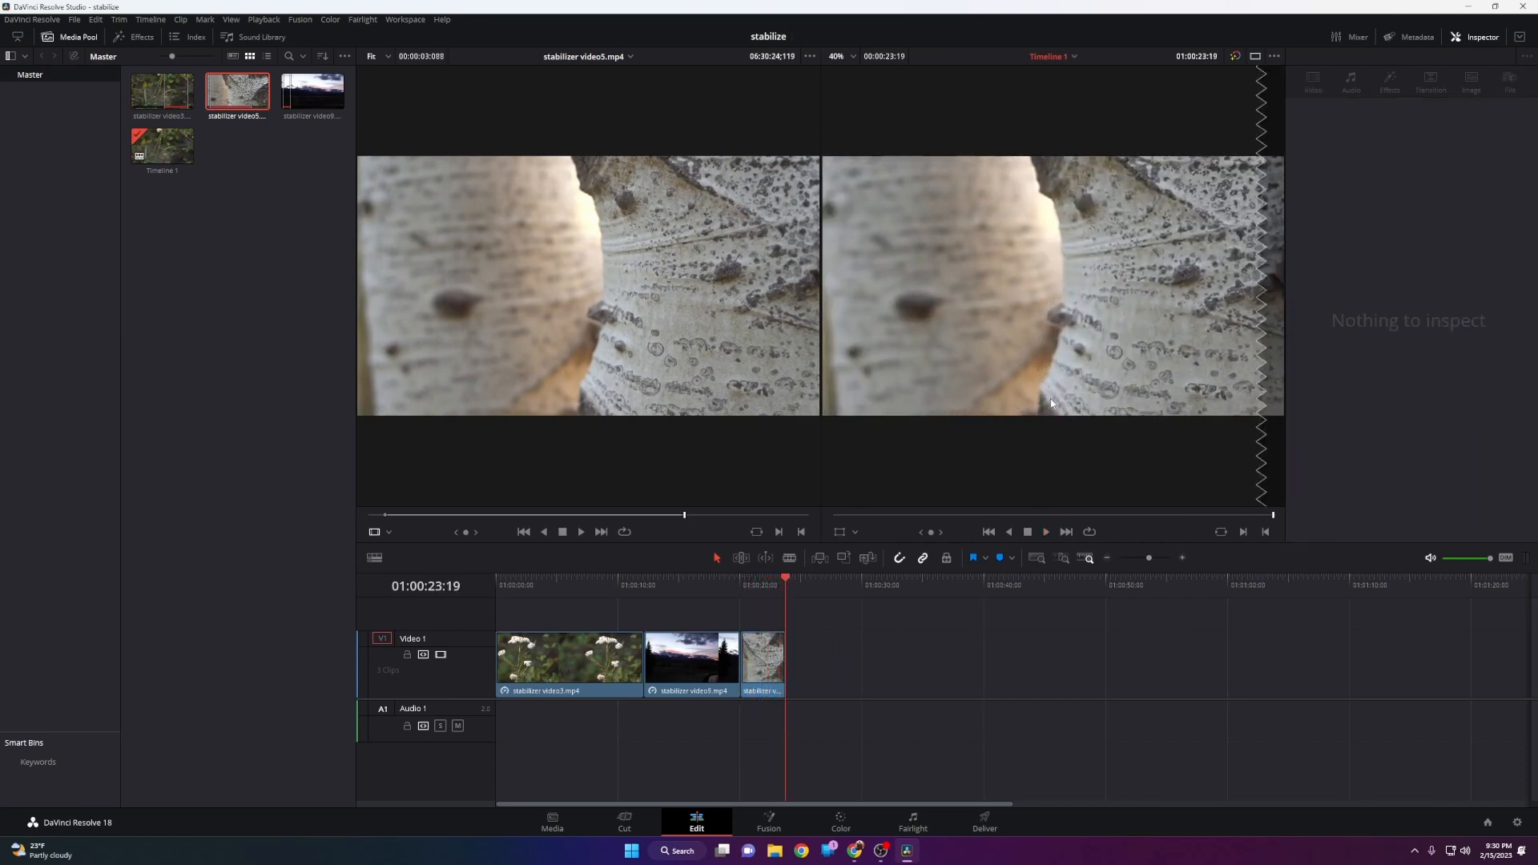
Step: Slow the tree bark clip to 30% speed, extend its end to a duration of 00:00:13:02 and play part of it
drag(772, 583, 741, 586)
click(771, 680)
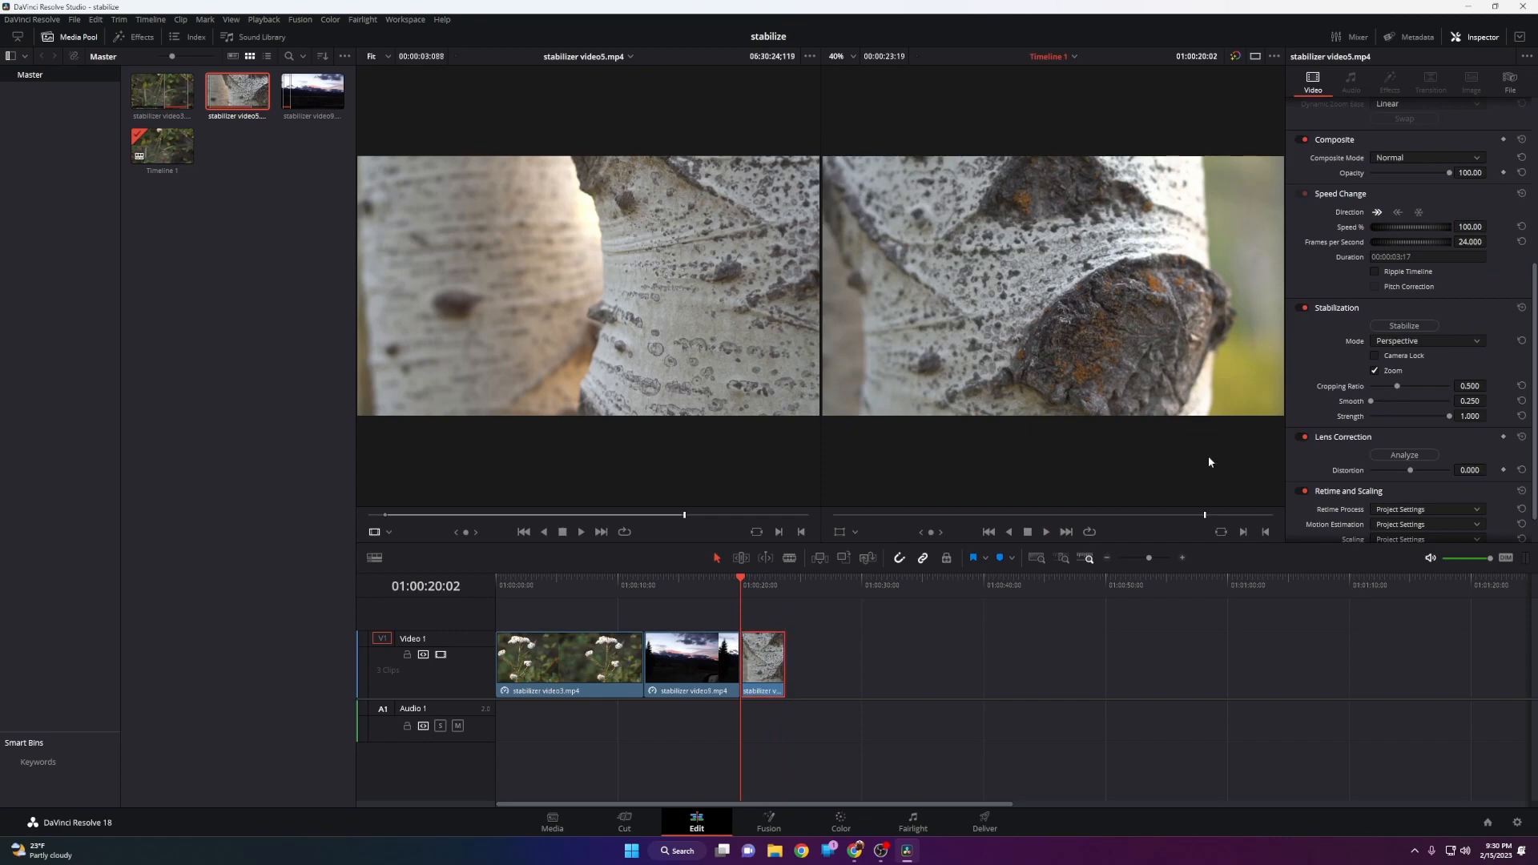
click(1470, 227)
text(30)
key(Return)
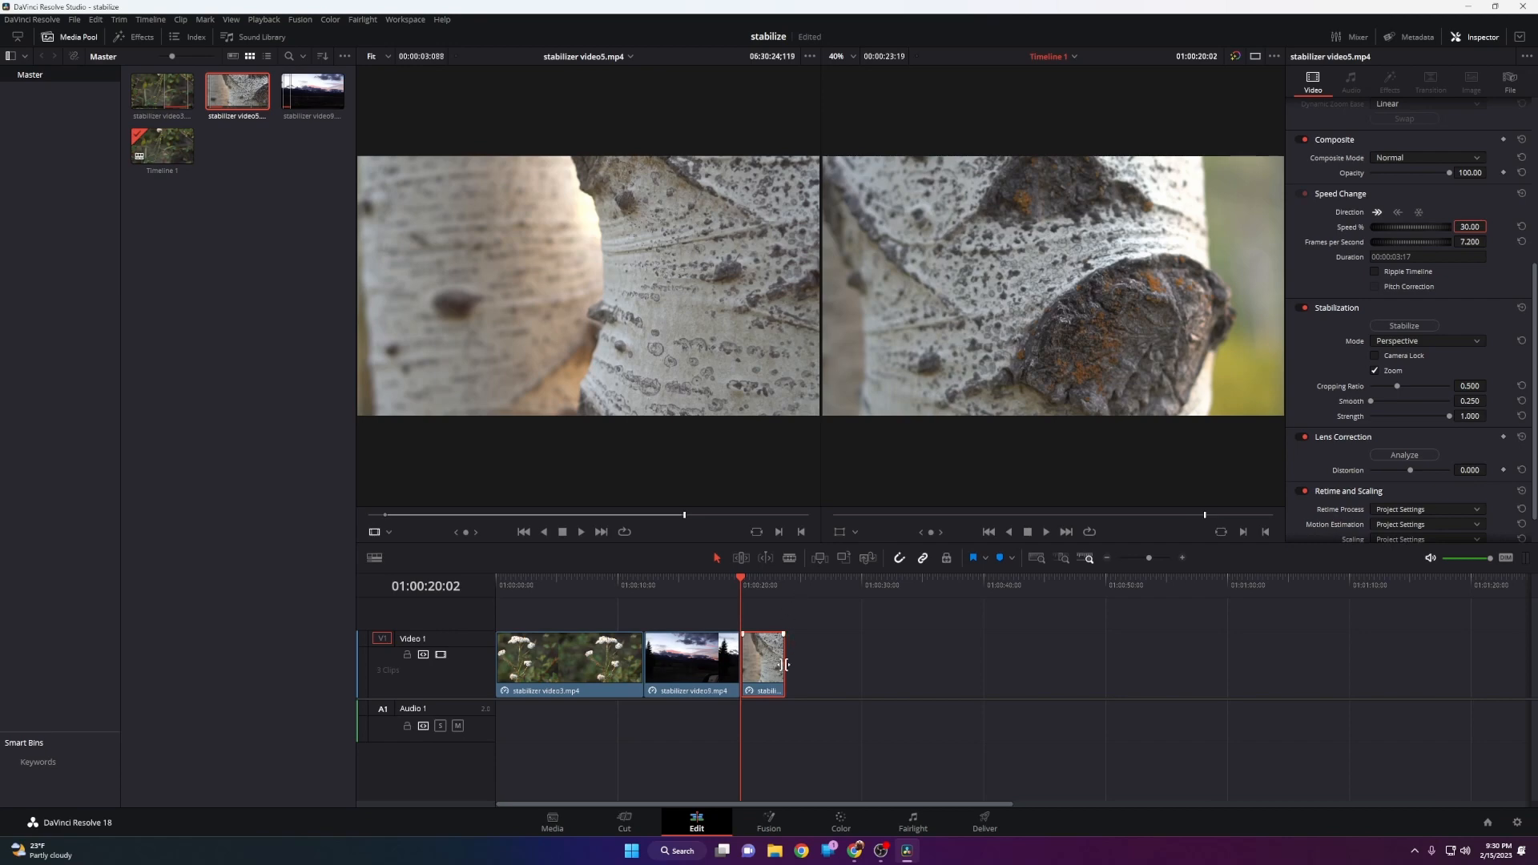
drag(784, 665, 899, 663)
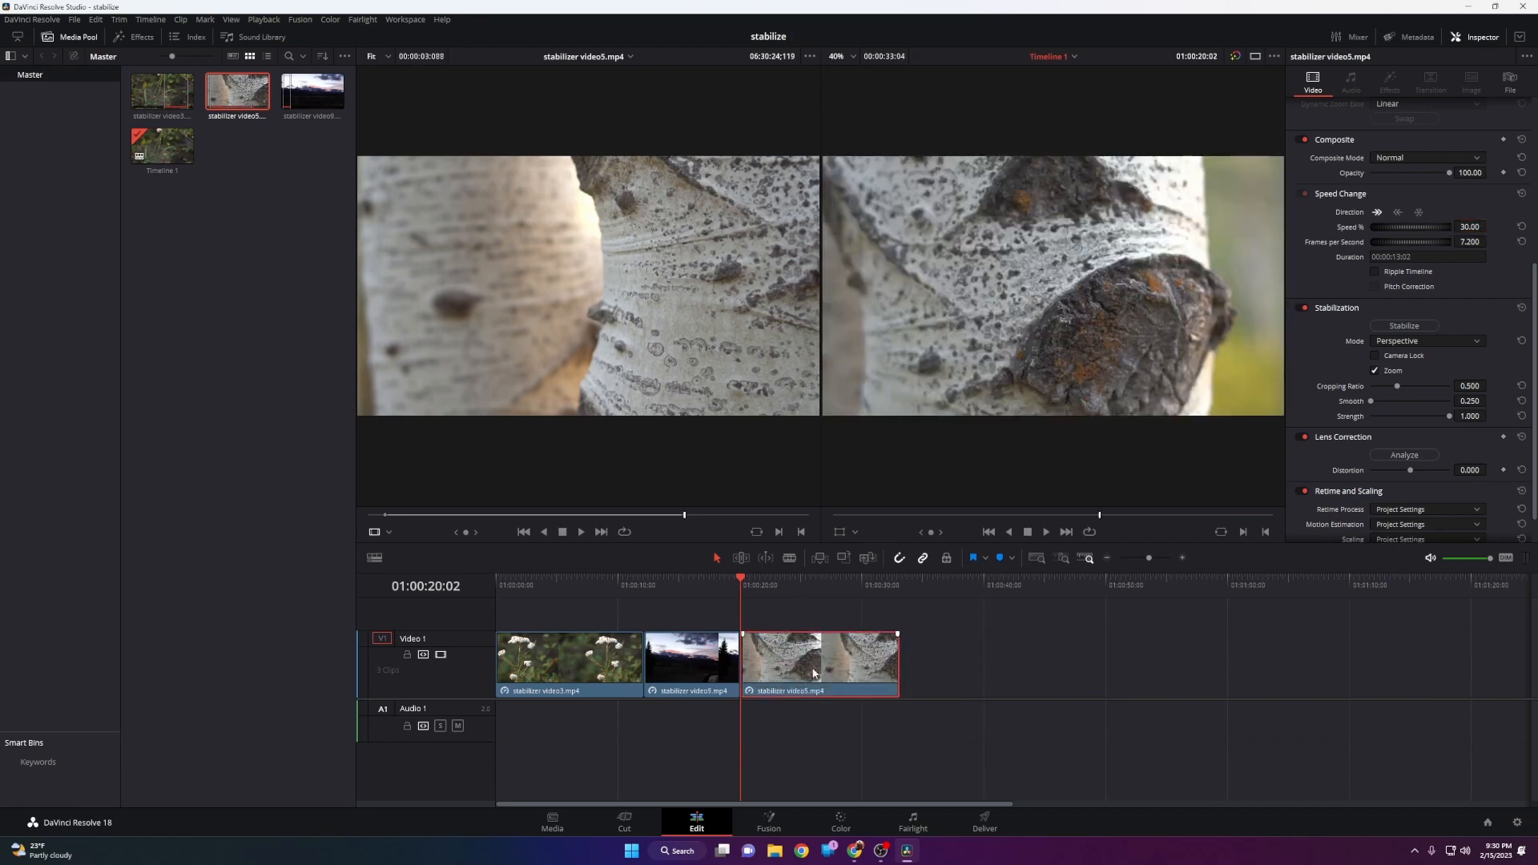
key(space)
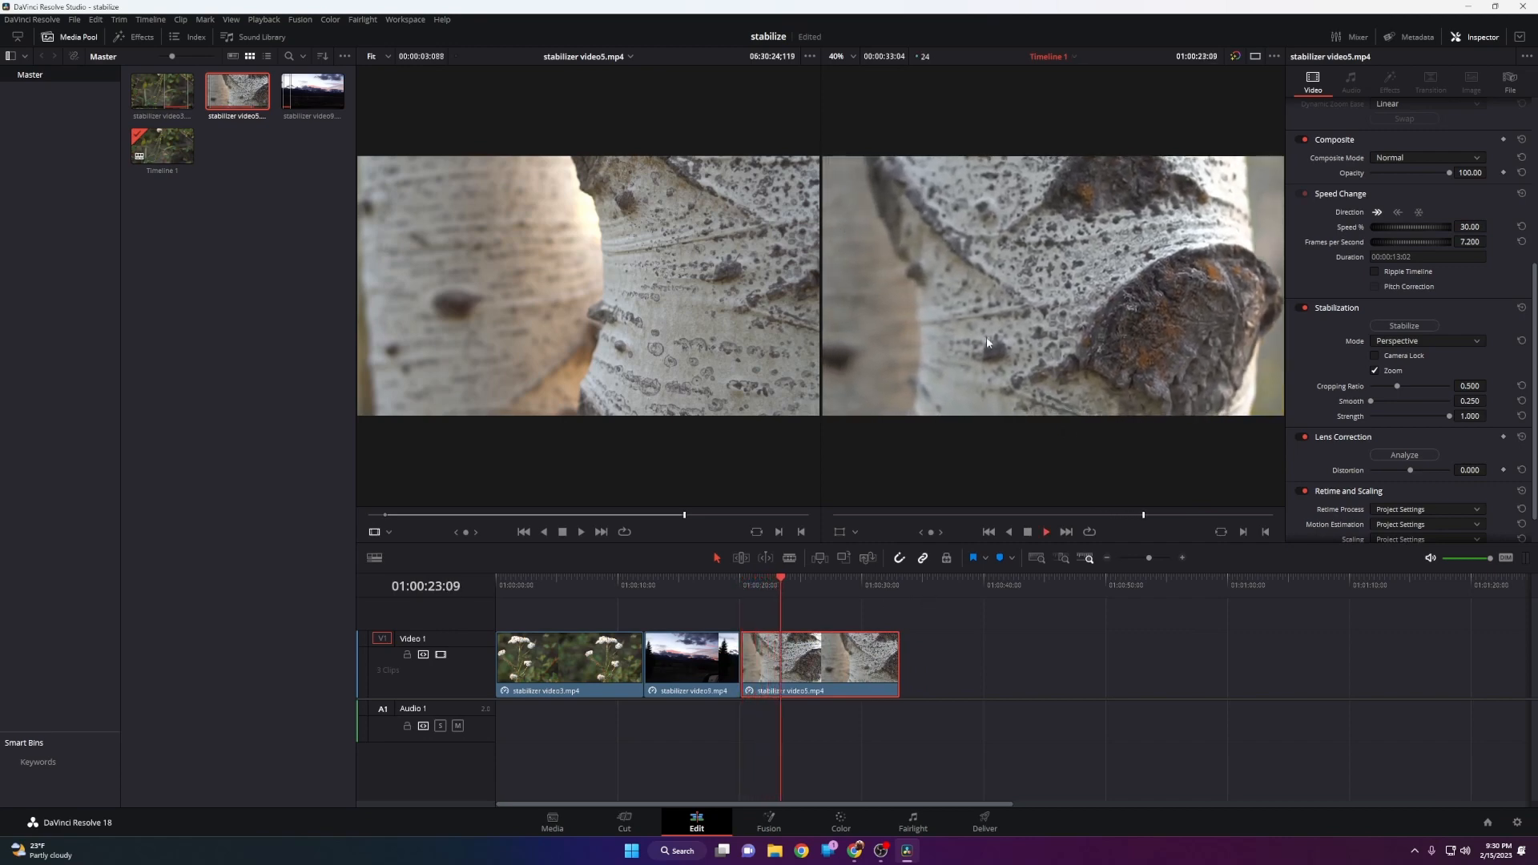
key(space)
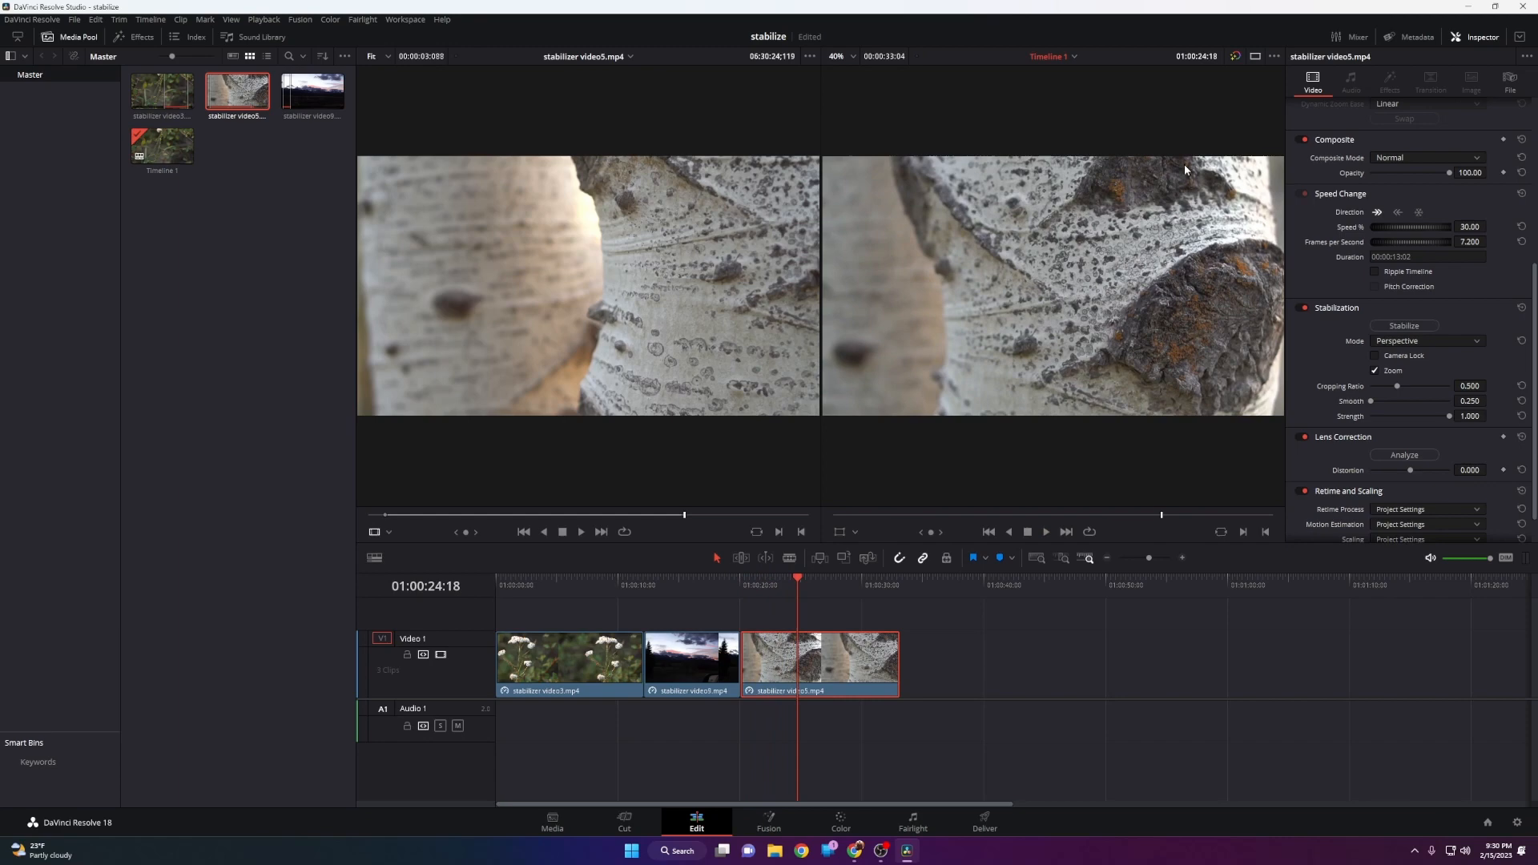
Step: Switch to the single viewer, stabilize the tree bark clip in Perspective mode and play it from its start
click(1255, 57)
drag(785, 579, 750, 596)
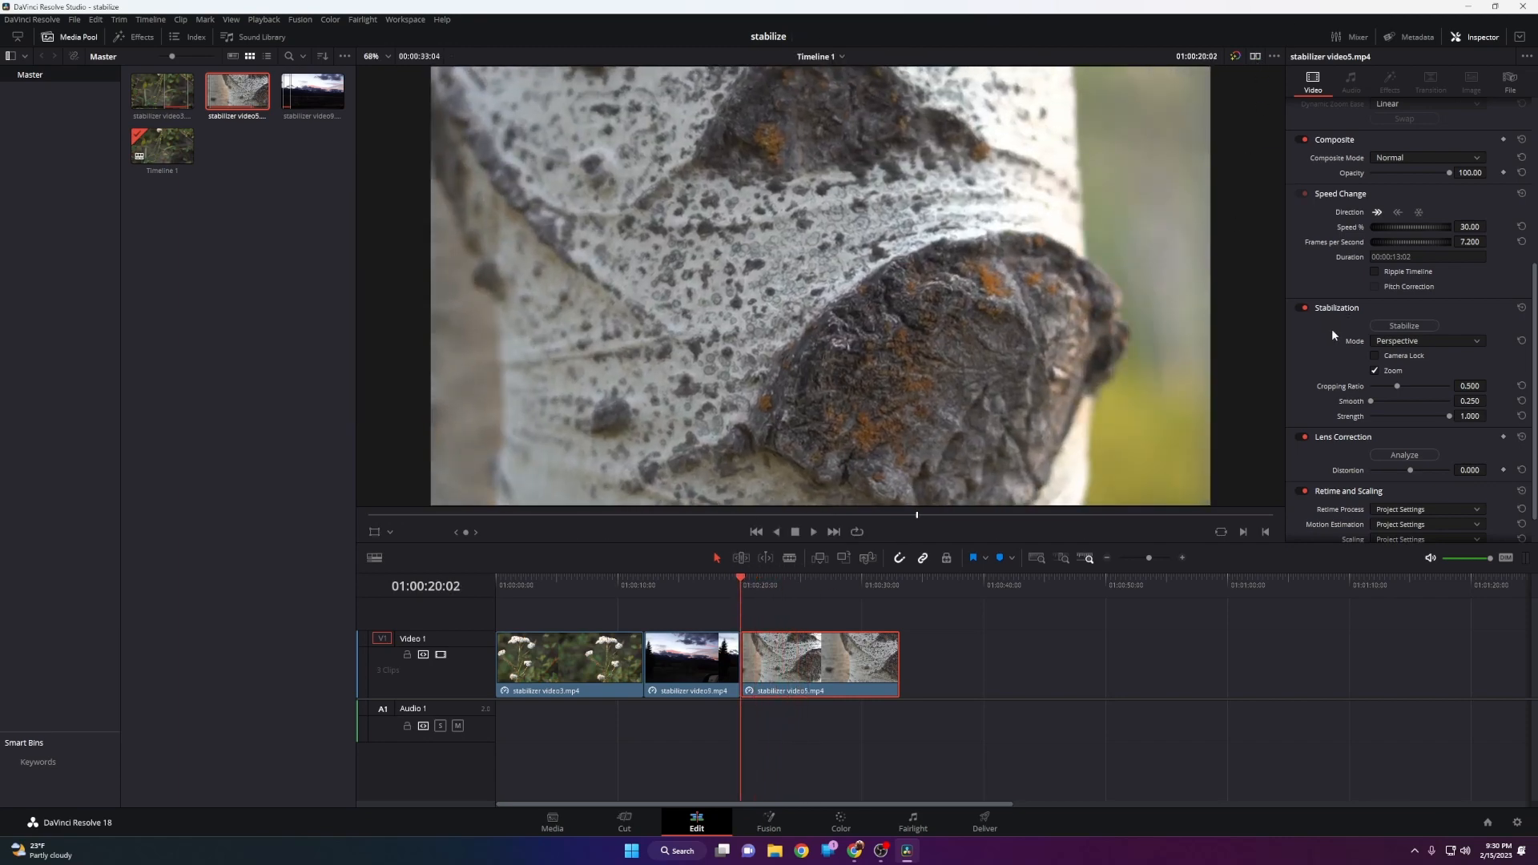
click(1403, 325)
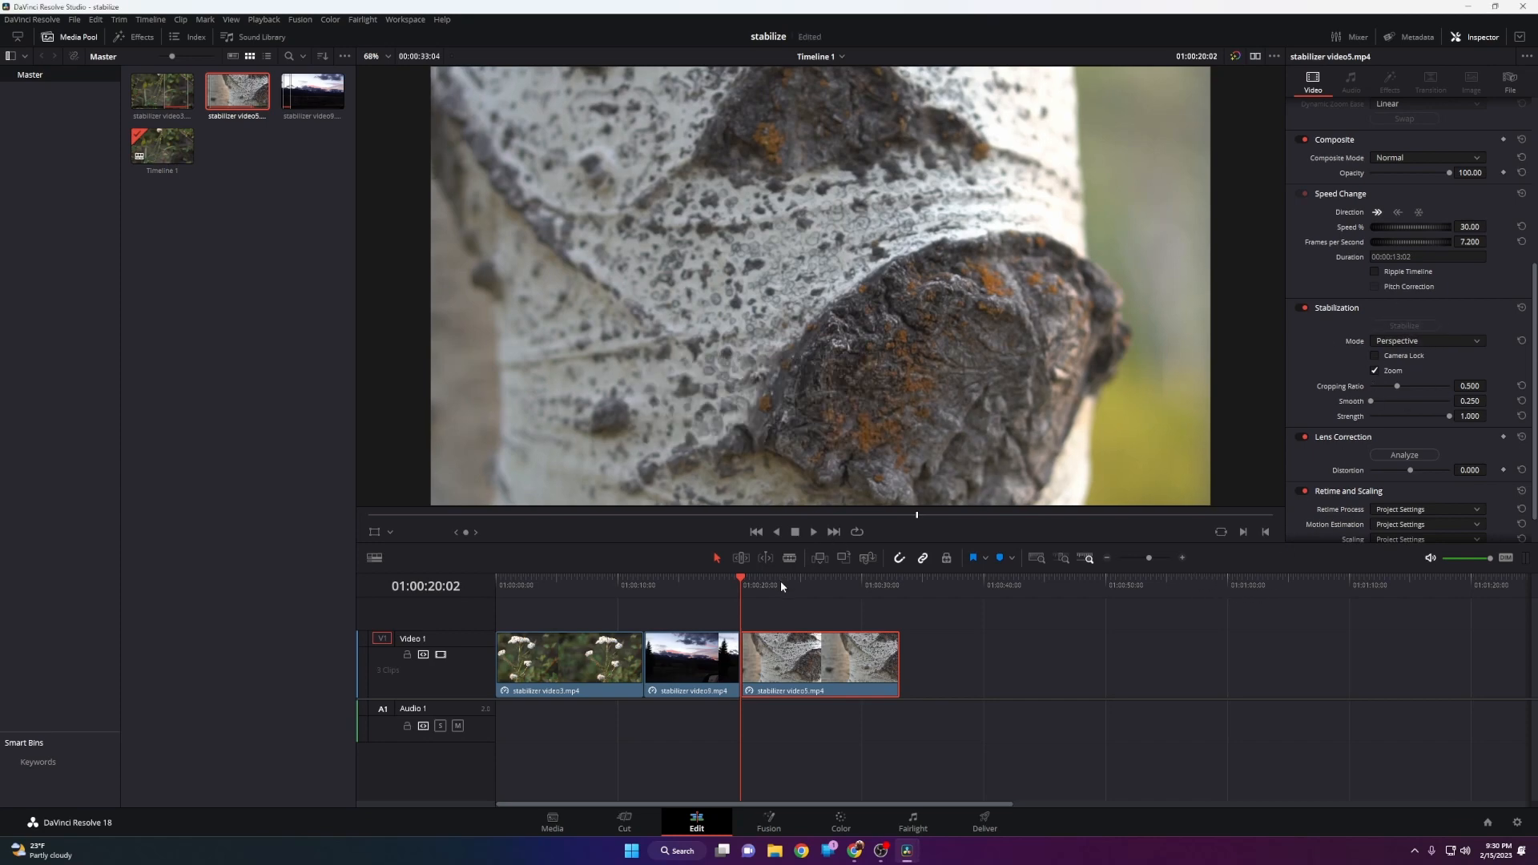
key(space)
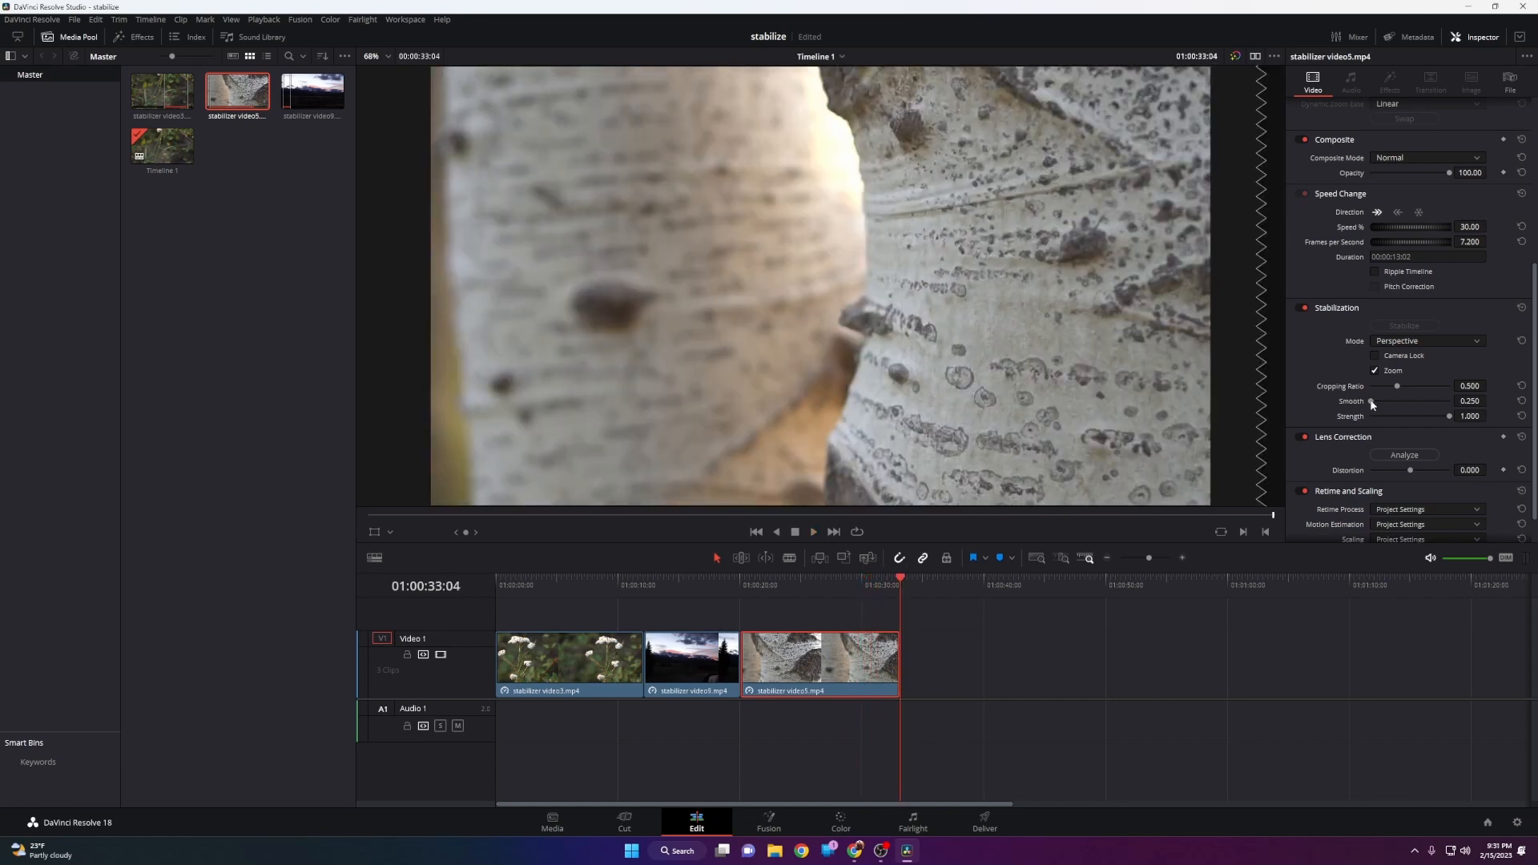
Step: Set the tree bark clip's stabilization Smooth to 0.399 and Strength to 0.832, stabilize it again and play it from its start
drag(1372, 403, 1445, 417)
click(1403, 326)
click(742, 584)
key(space)
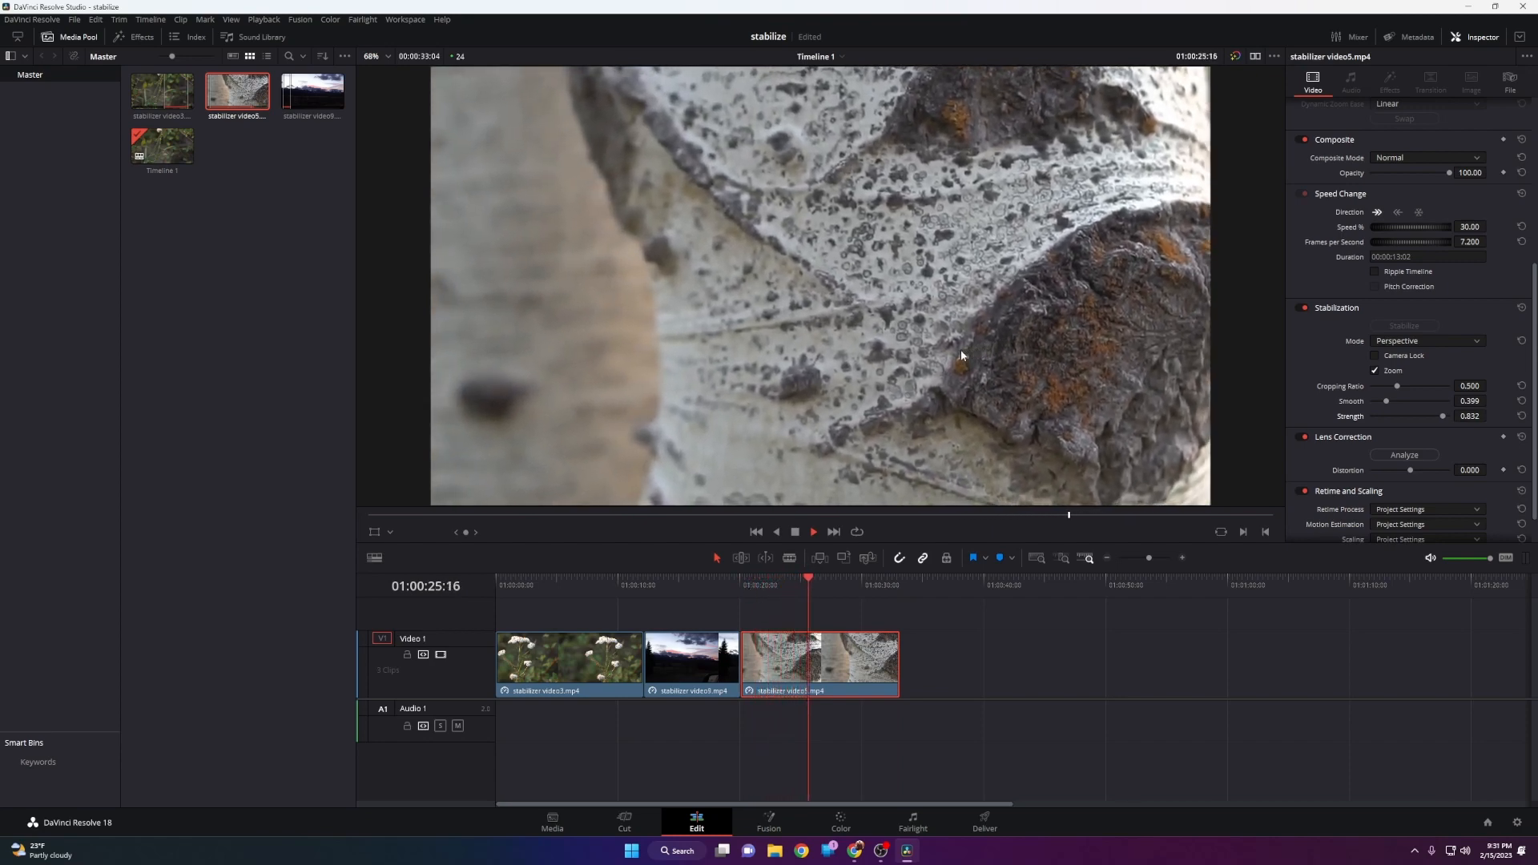
Step: Scrub through the edited timeline, and switch to Chrome to review the assignment requirements and the Stabilizer Footage folder in Drive
drag(673, 586, 863, 613)
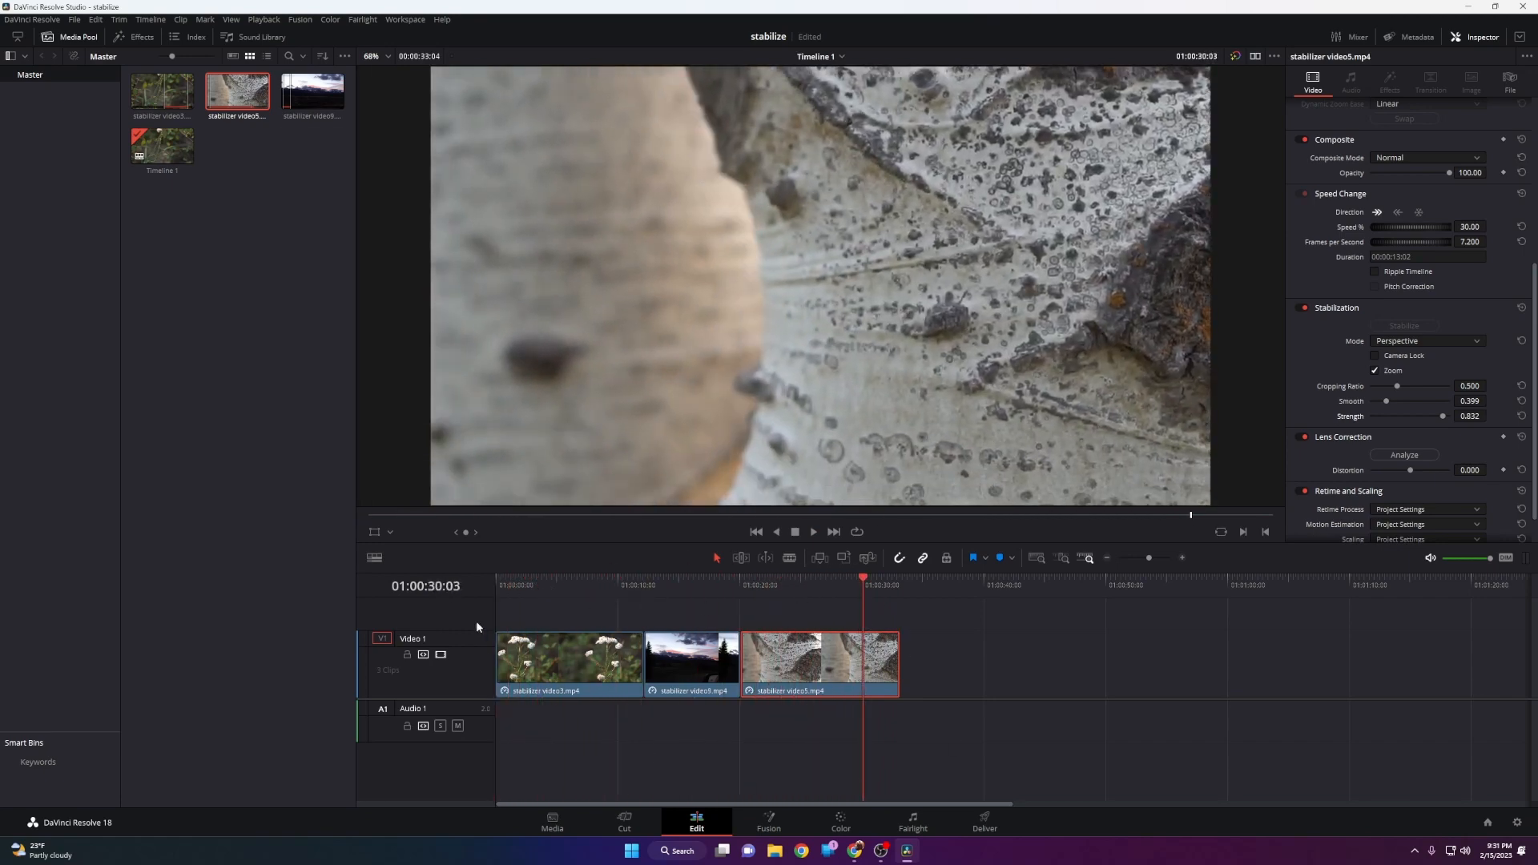
click(857, 853)
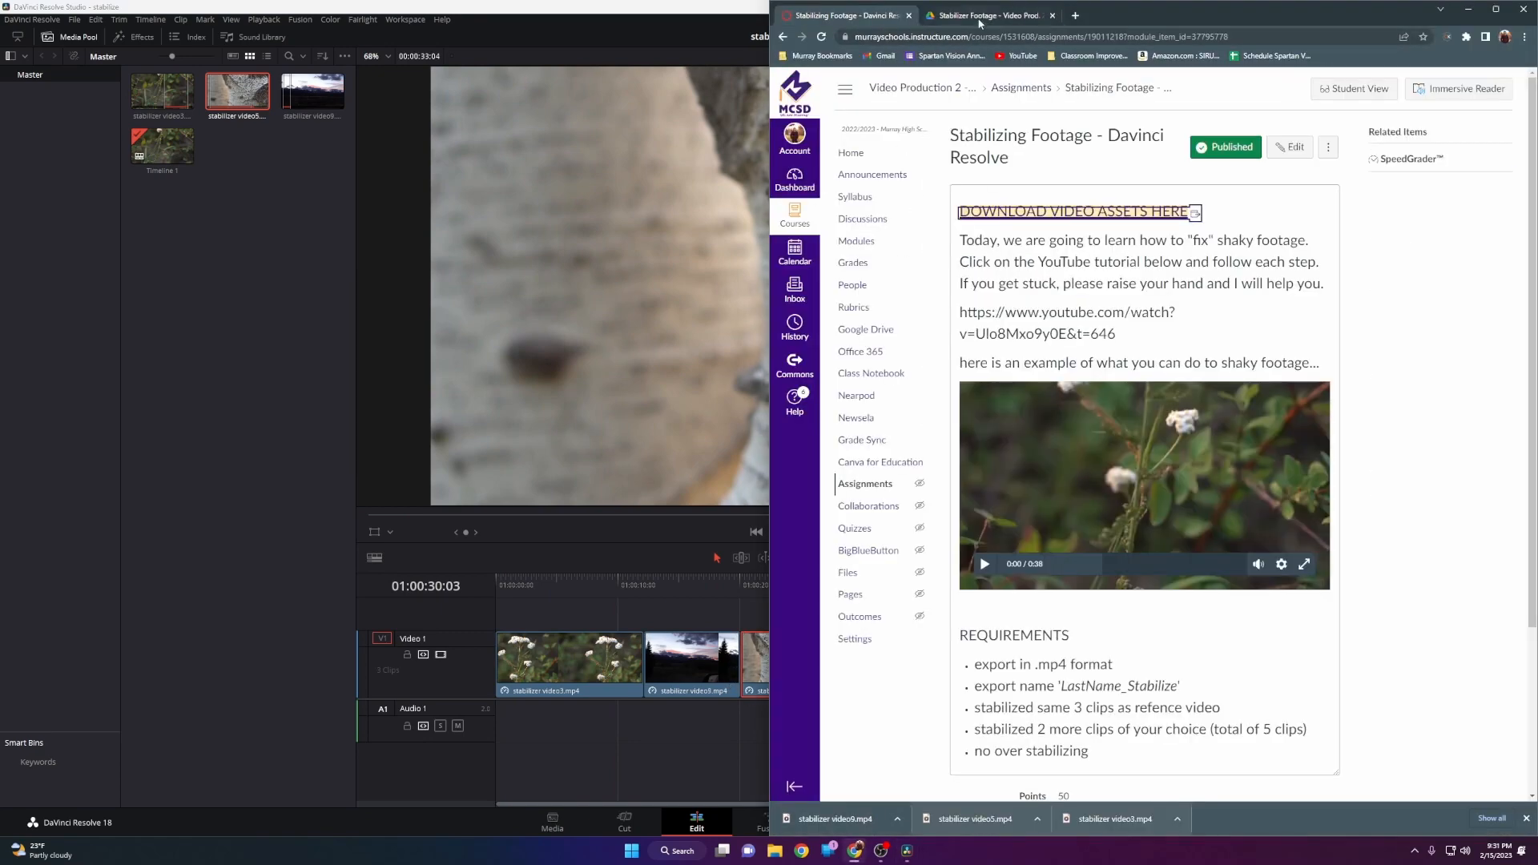
click(979, 19)
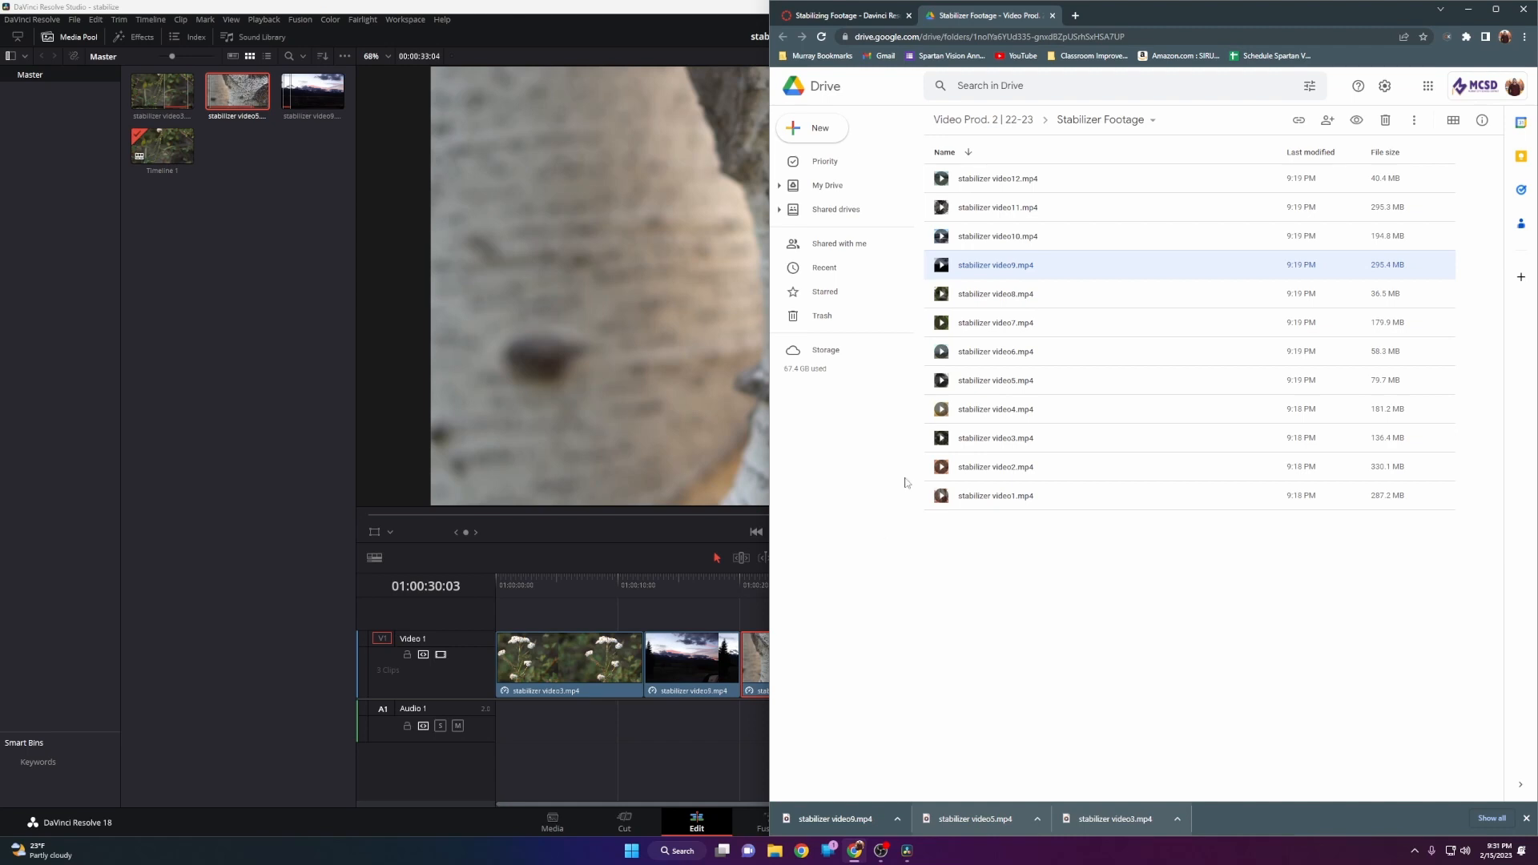
Step: Look at the Desktop folders in File Explorer, close it and return to the DaVinci Resolve project
key(super+e)
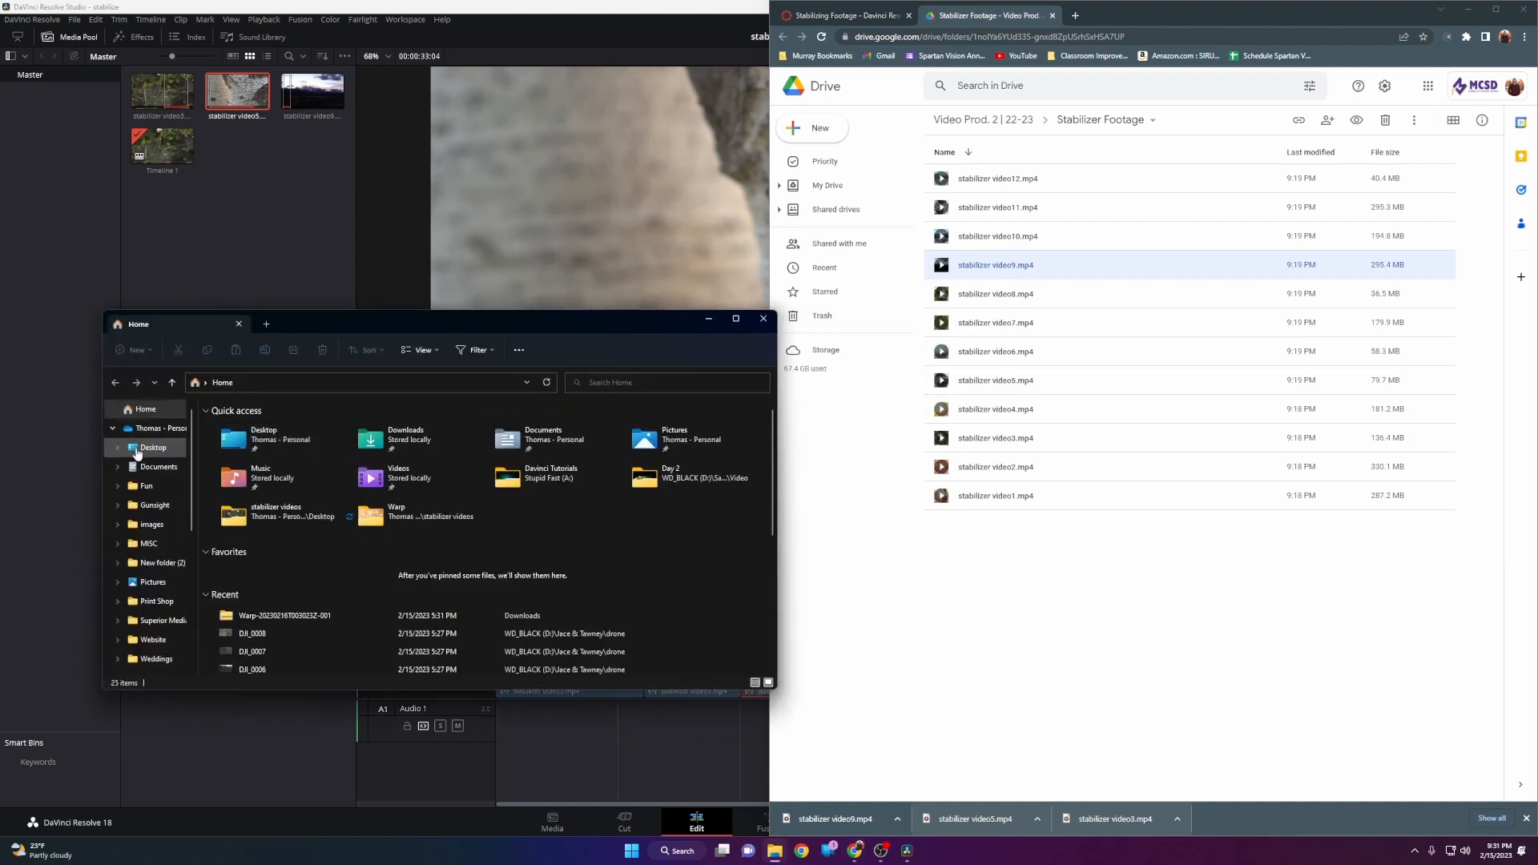
click(152, 447)
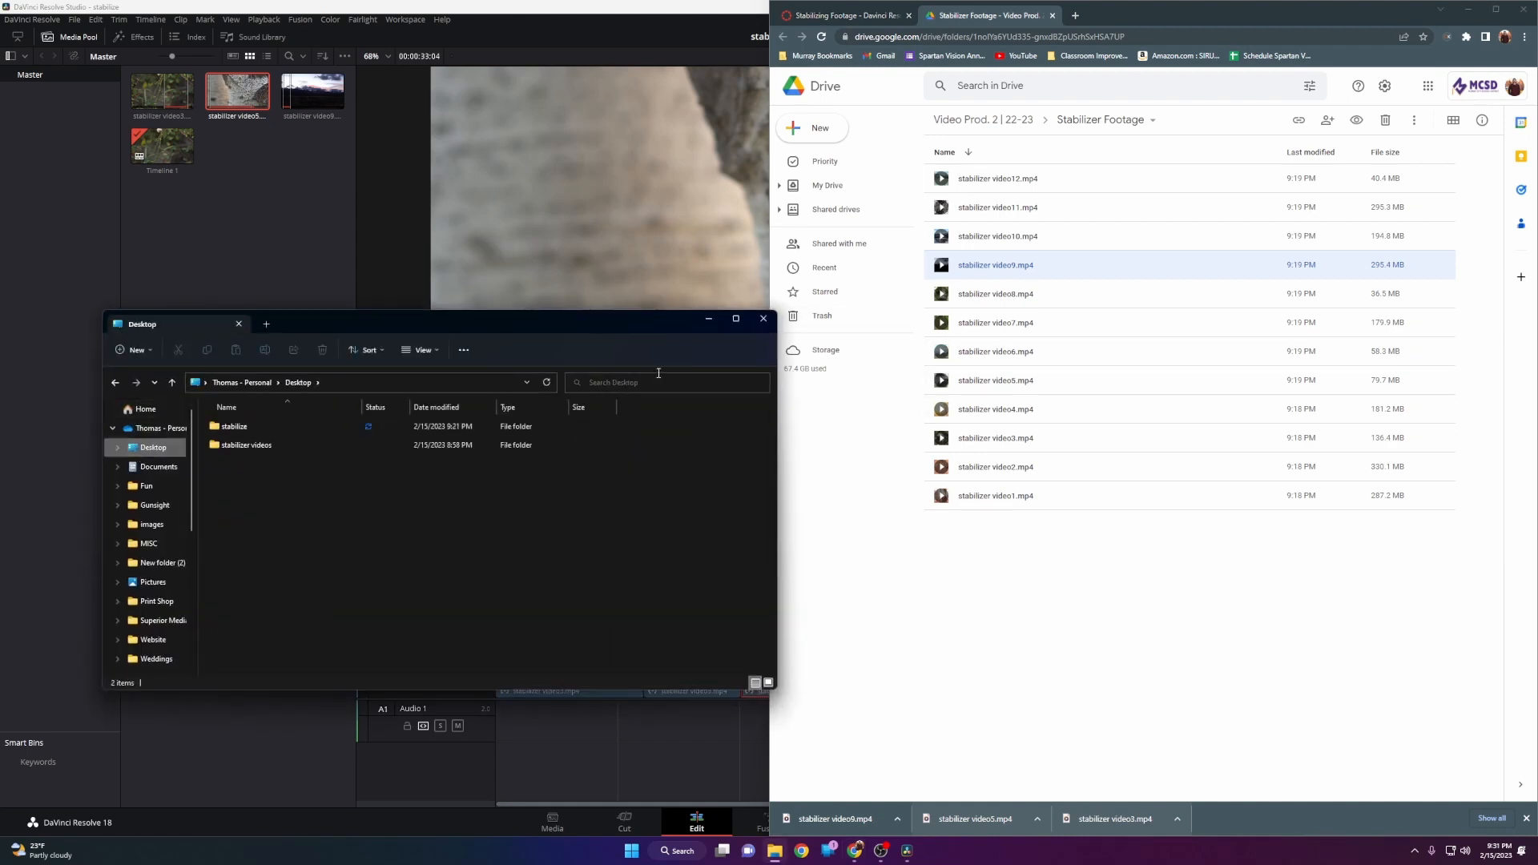
click(763, 318)
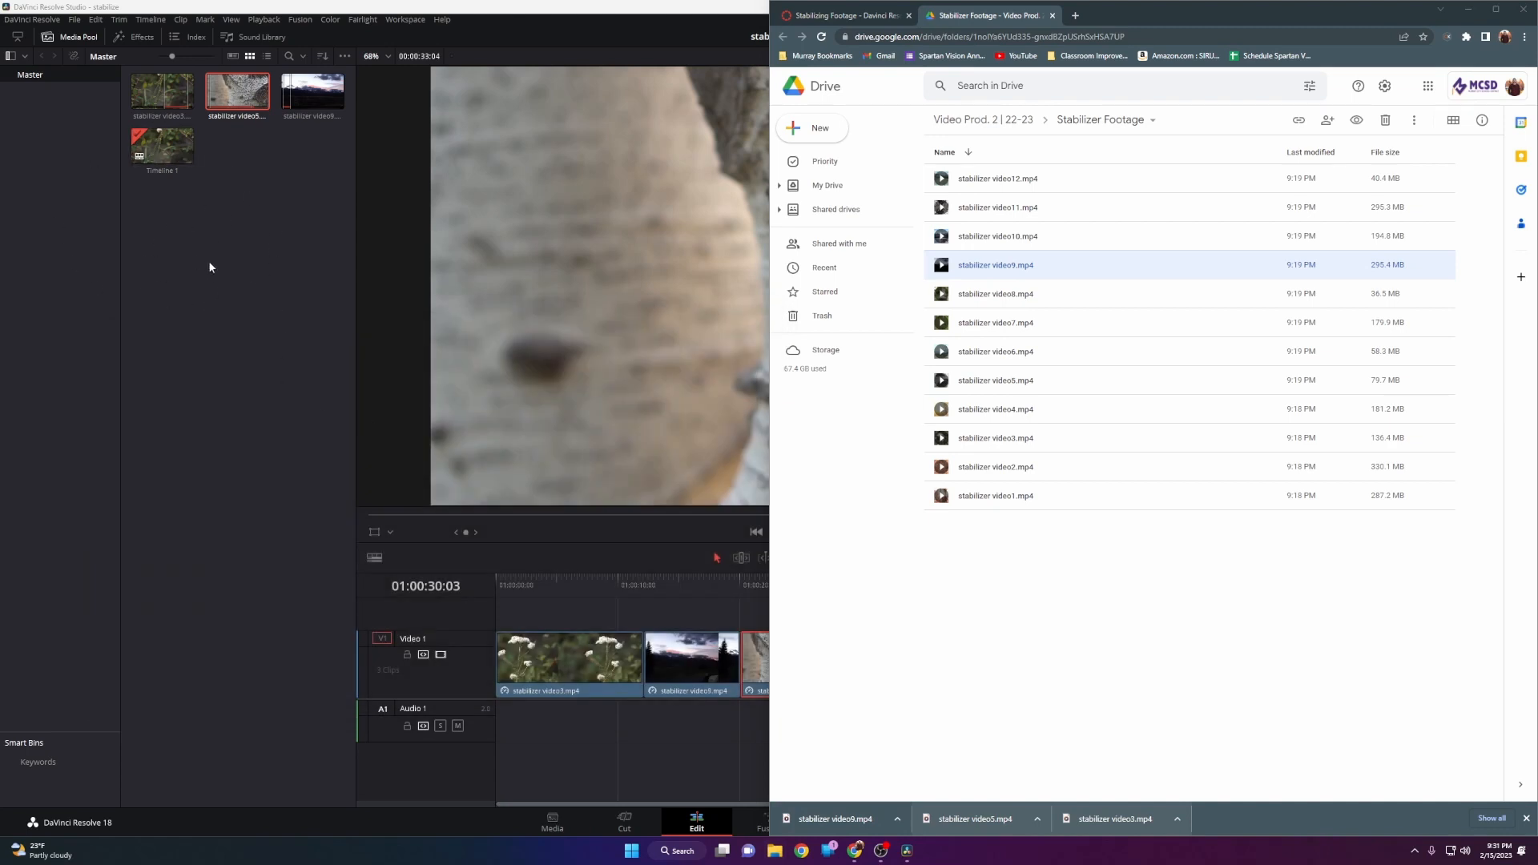
click(189, 288)
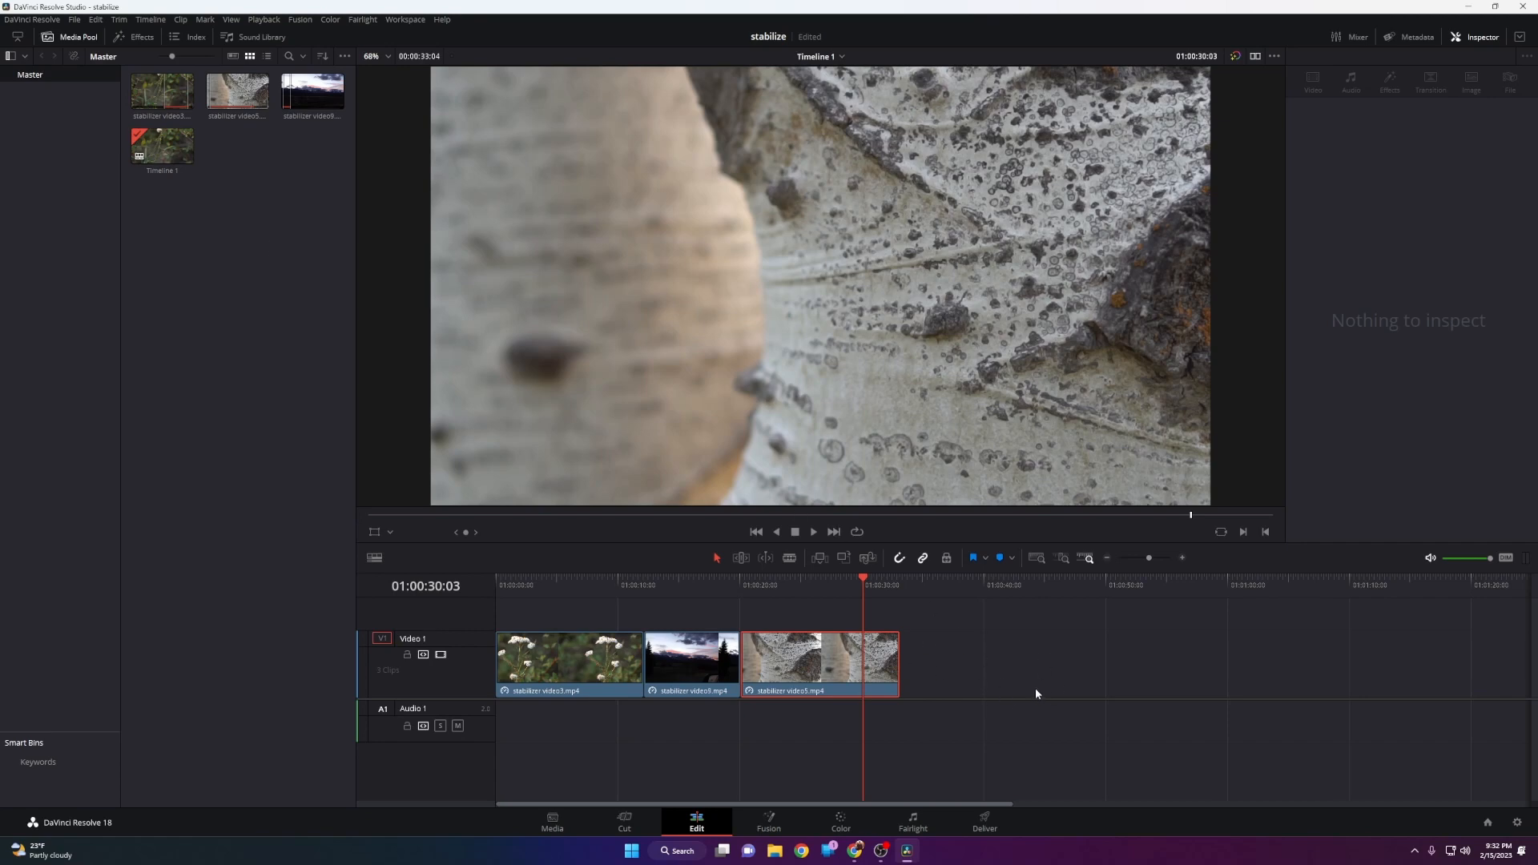
Step: Prepare the timeline's export with the editor's last name followed by _Stabilize as file name and the Desktop's stabilize folder as location
click(1000, 821)
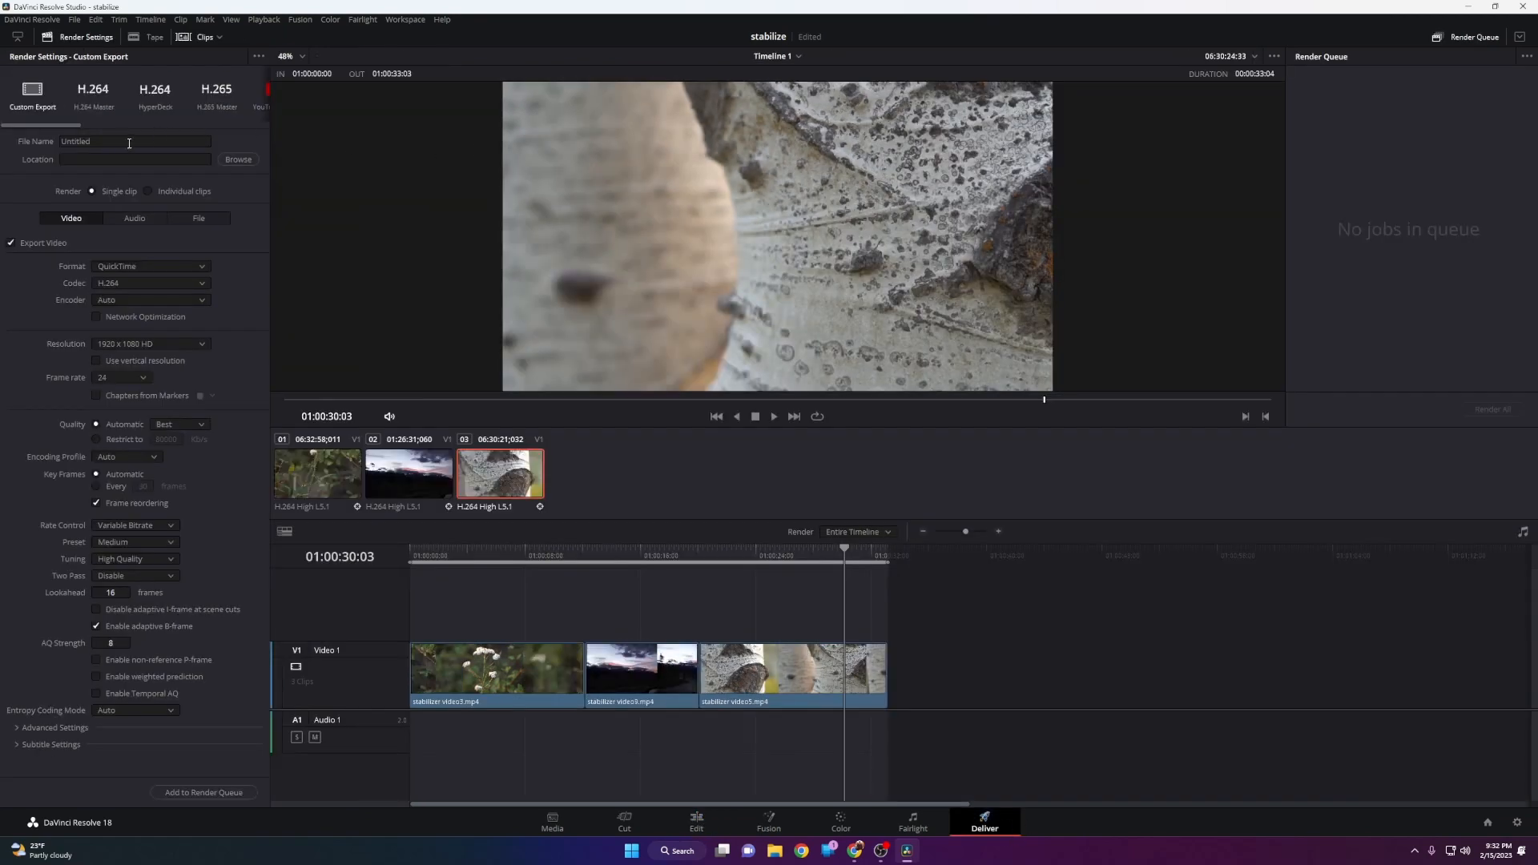
click(129, 142)
text(Marzola_Stabiliz)
click(238, 160)
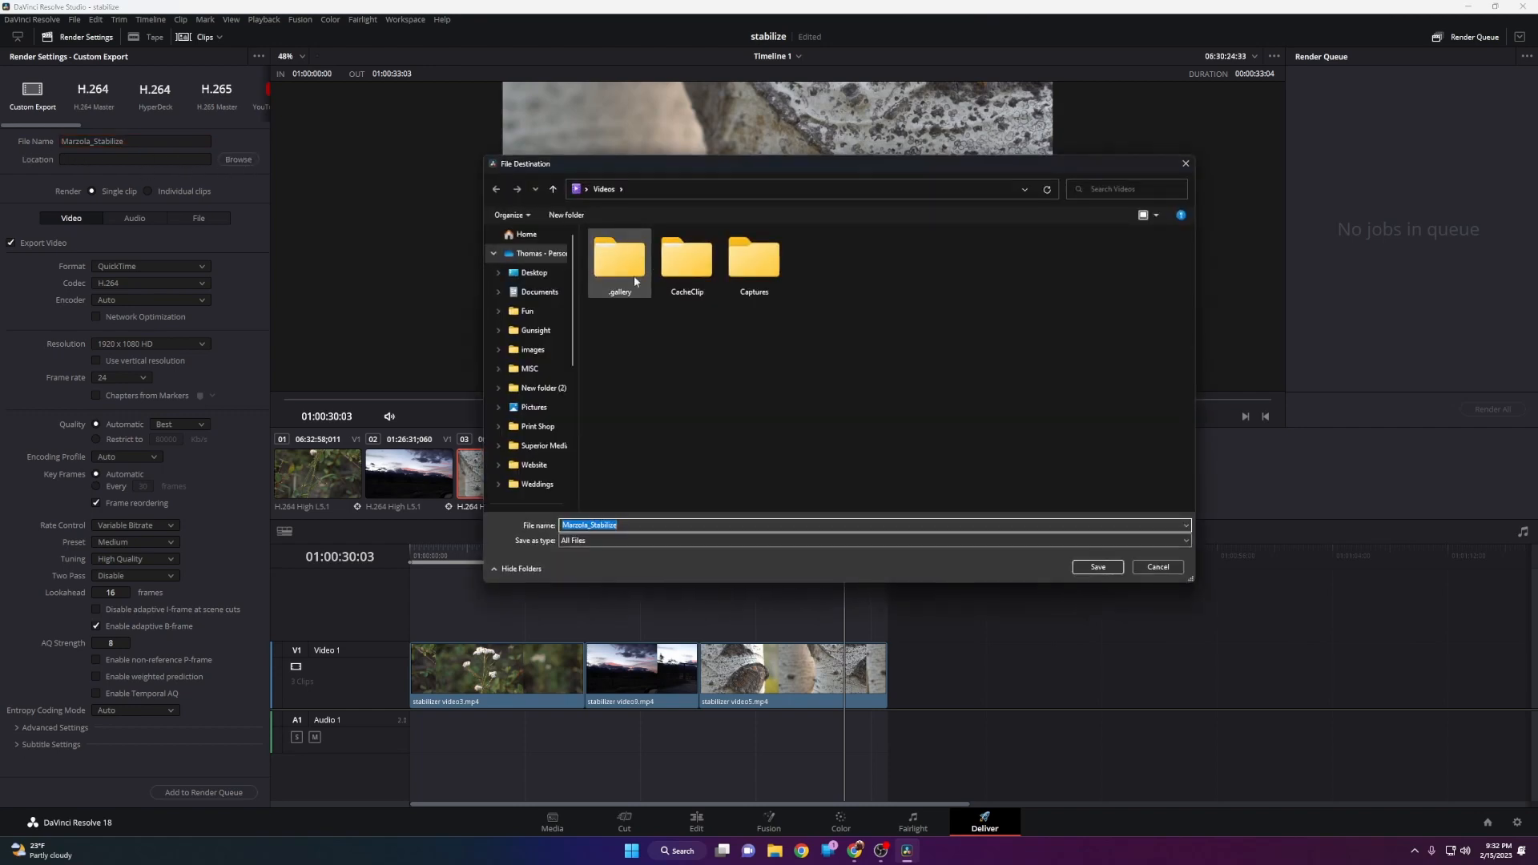
click(532, 272)
double_click(630, 251)
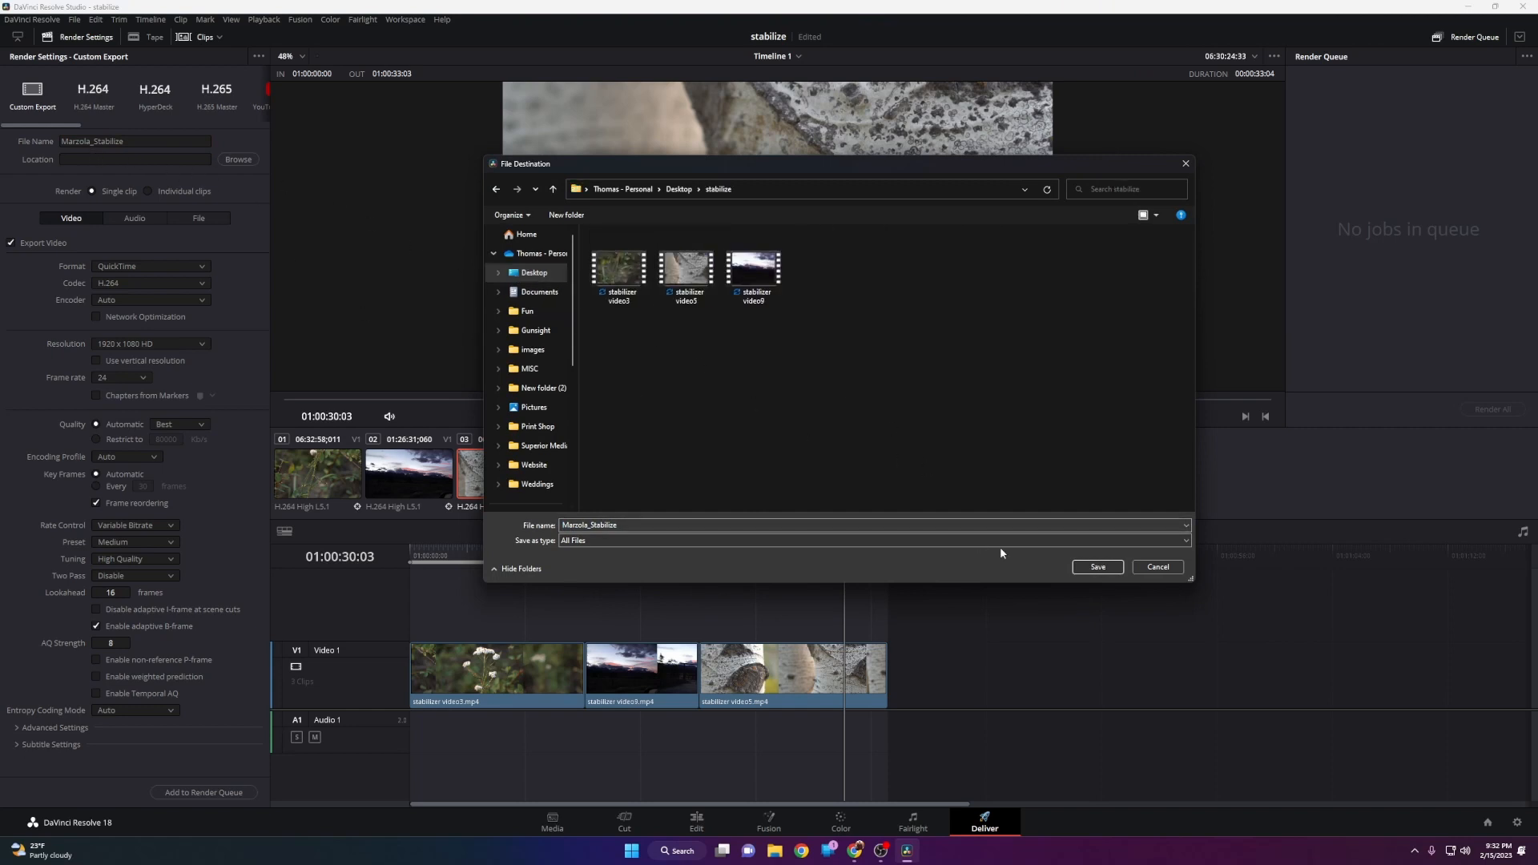
click(1098, 567)
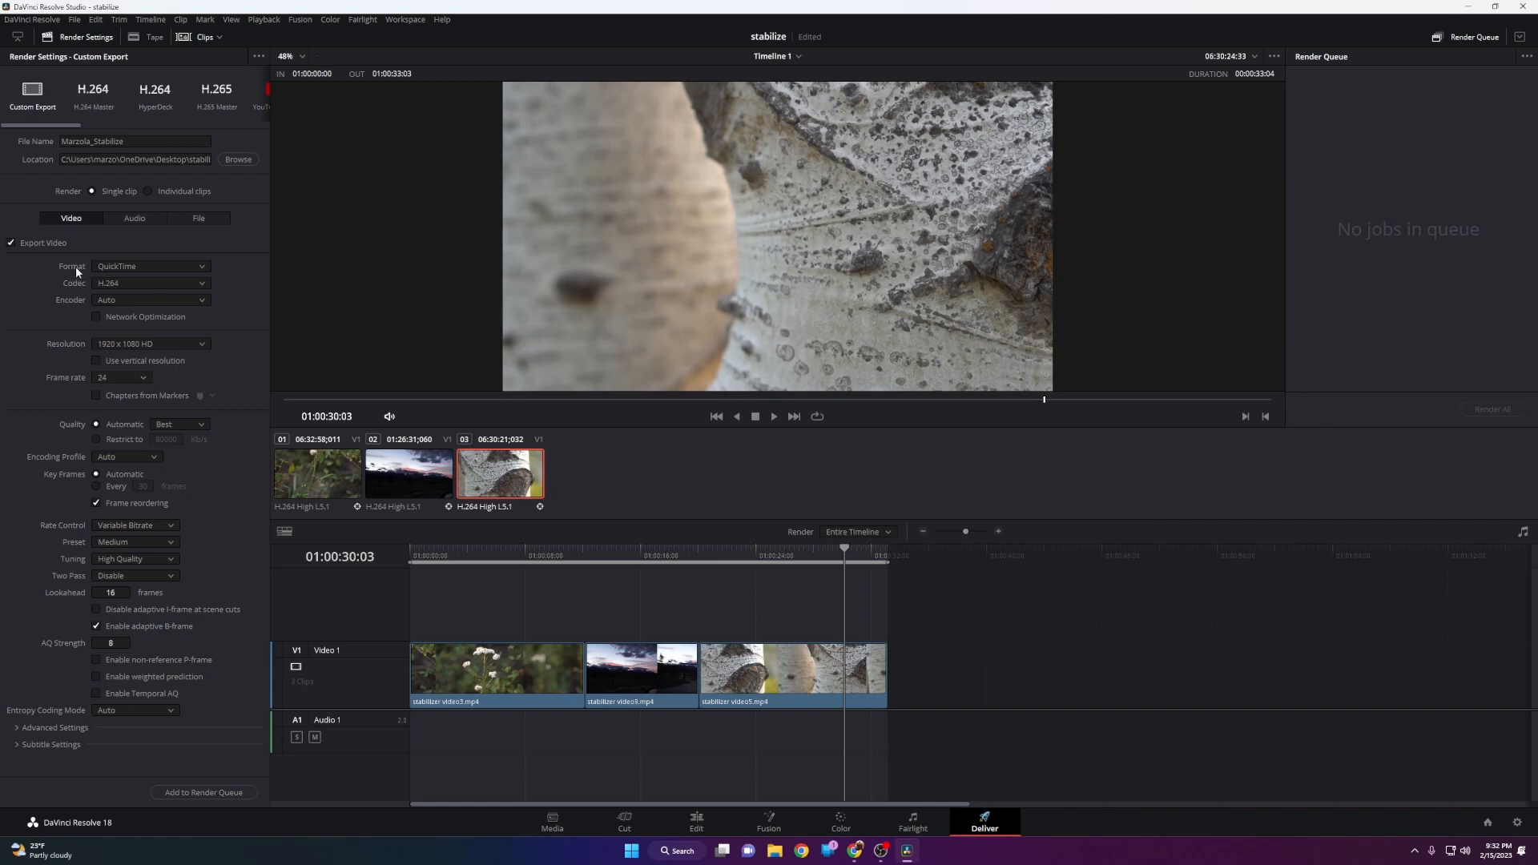
Step: Set the export format to MP4, add the job to the render queue and render it
click(142, 268)
click(133, 361)
click(153, 793)
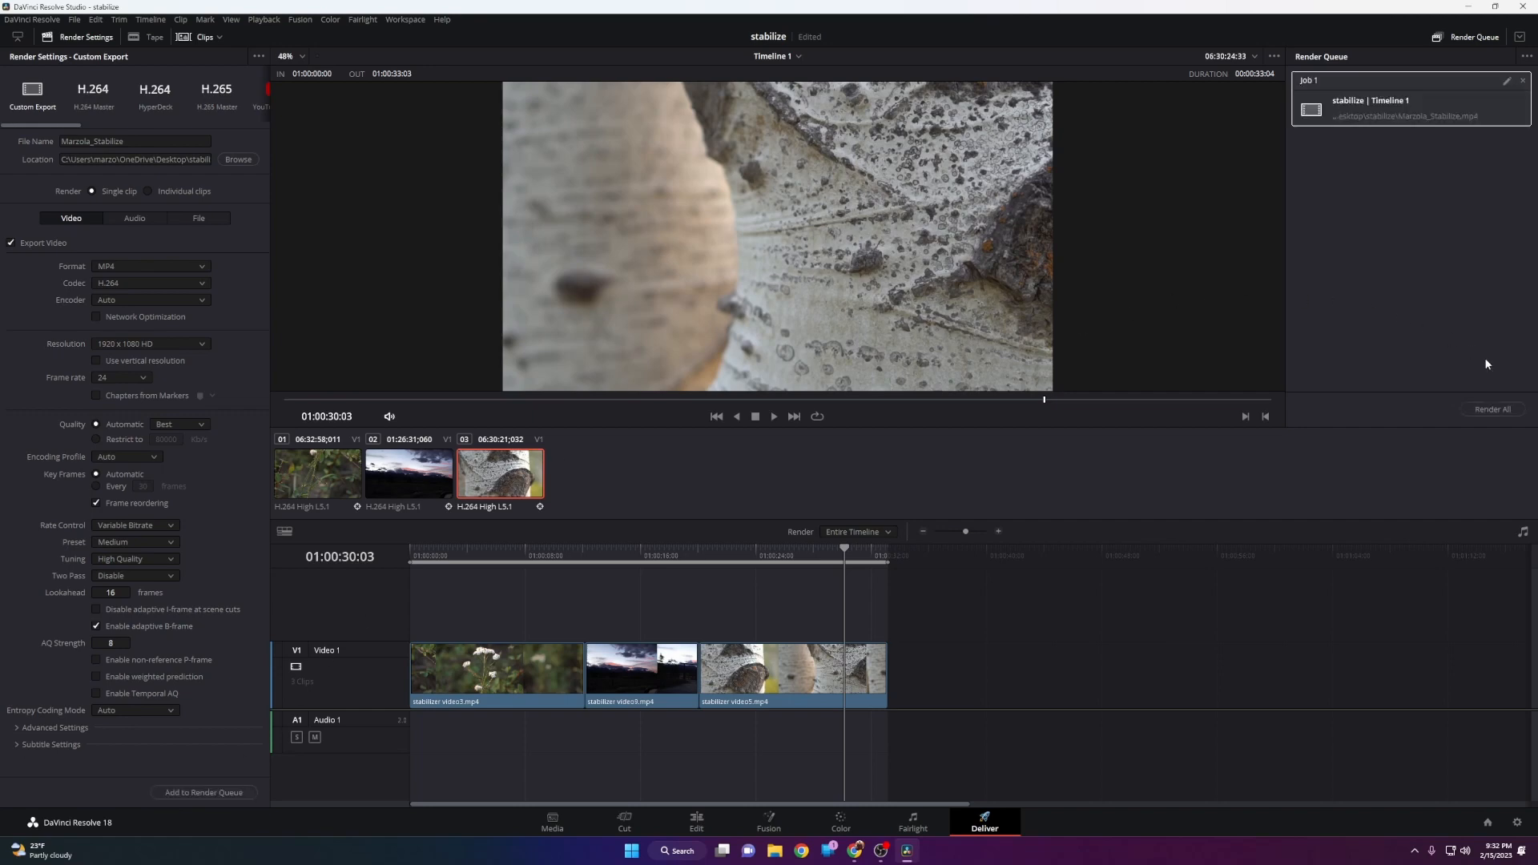
click(1492, 409)
Step: Switch to Chrome and show the Stabilizing Footage assignment page with its export requirements
key(alt+Tab)
click(866, 22)
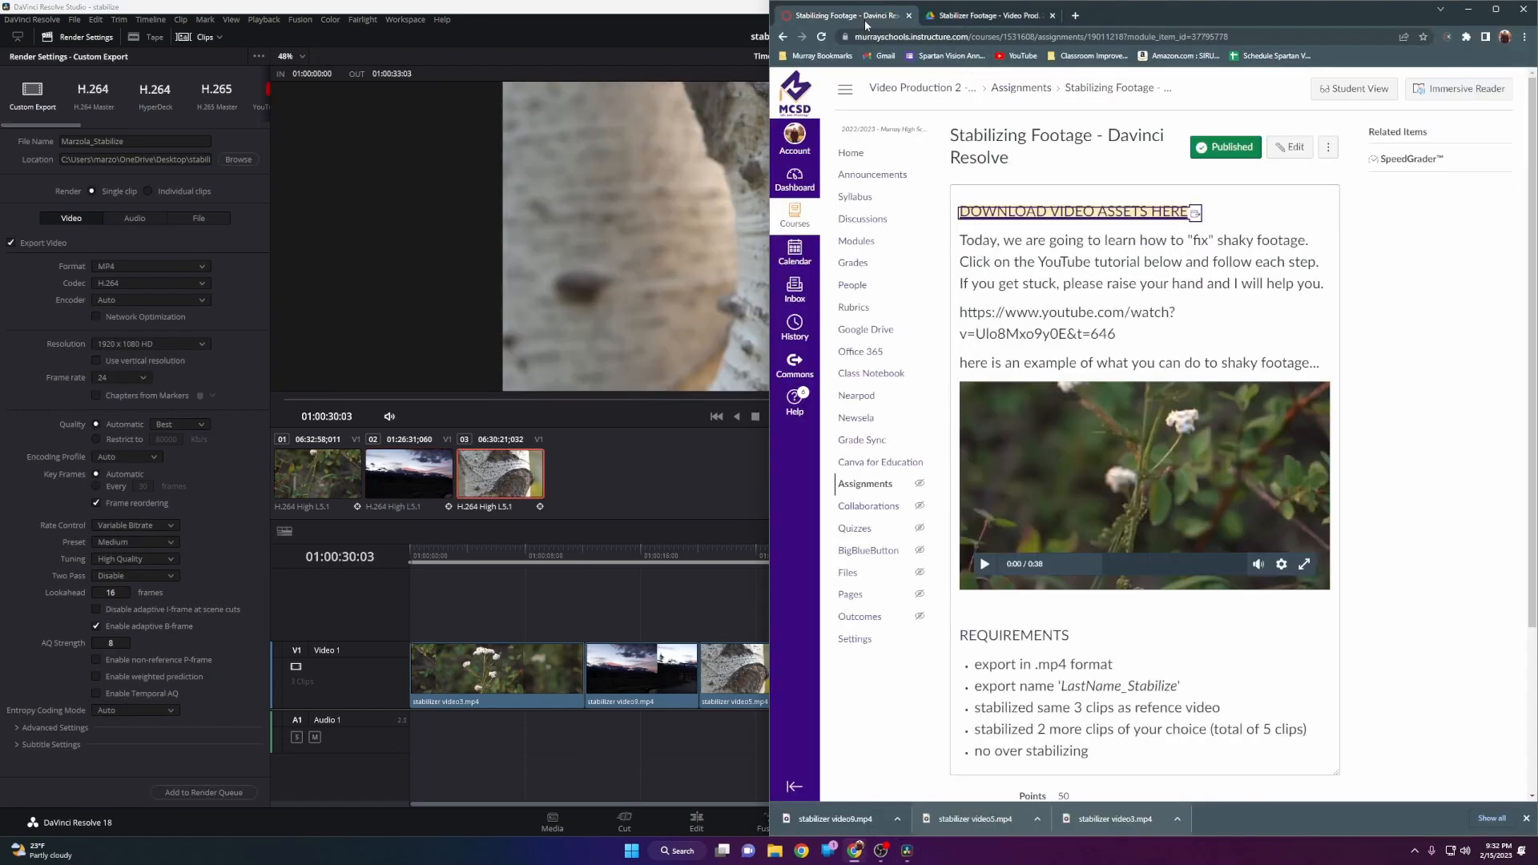